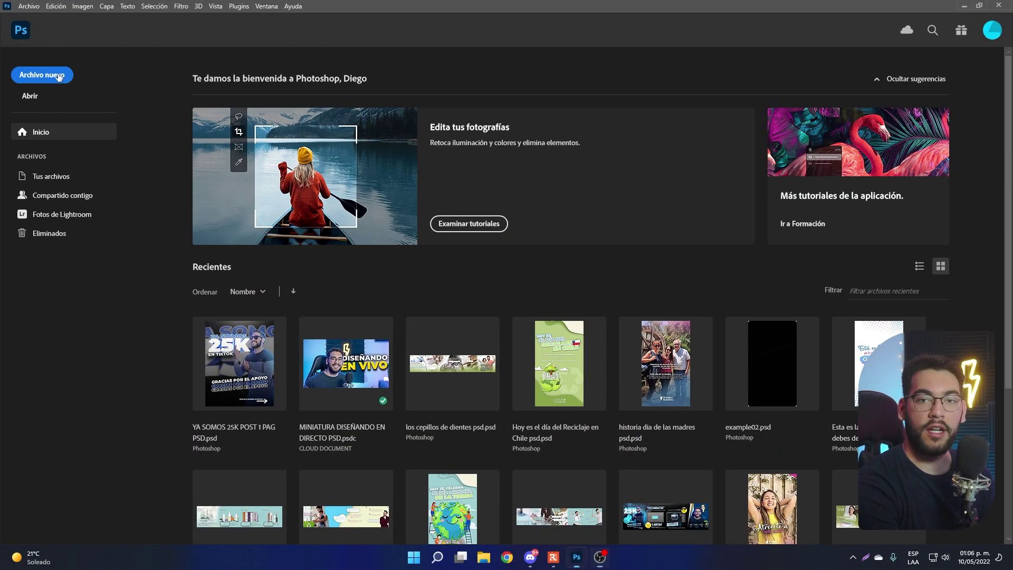
Create a new 1080 × 1080 px, 300 ppi white document from the preset
{"action": "left_click", "coordinate": [59, 77]}
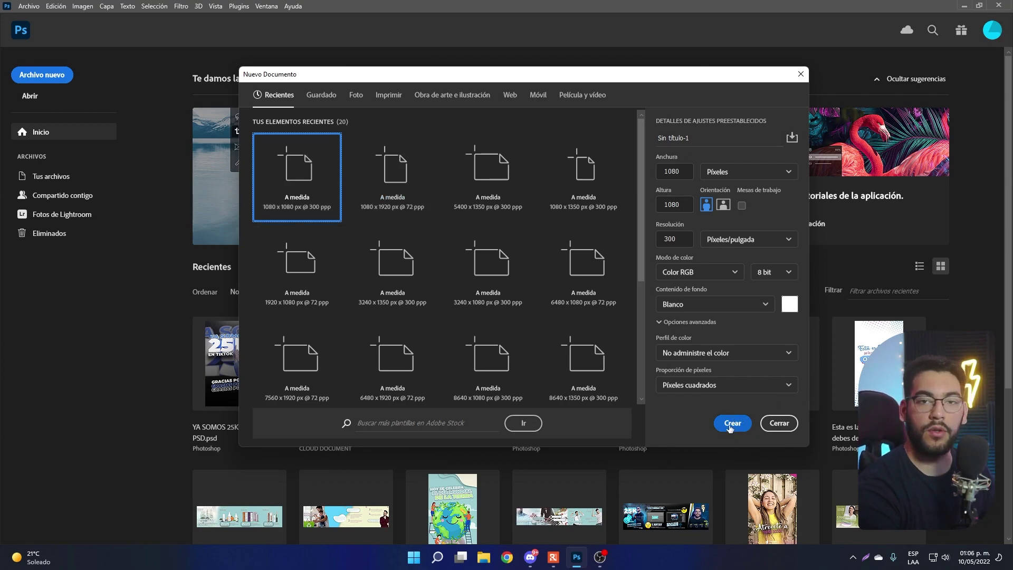
{"action": "left_click", "coordinate": [732, 425]}
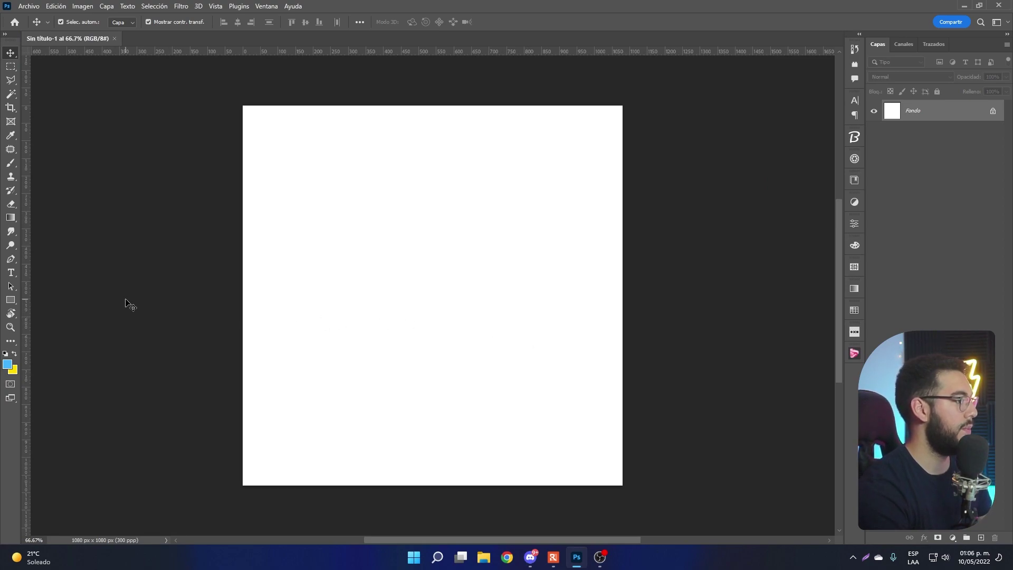
With the standard Pen tool in Shape mode, draw a closed filled triangle
{"action": "left_click", "coordinate": [11, 258]}
{"action": "right_click", "coordinate": [12, 259]}
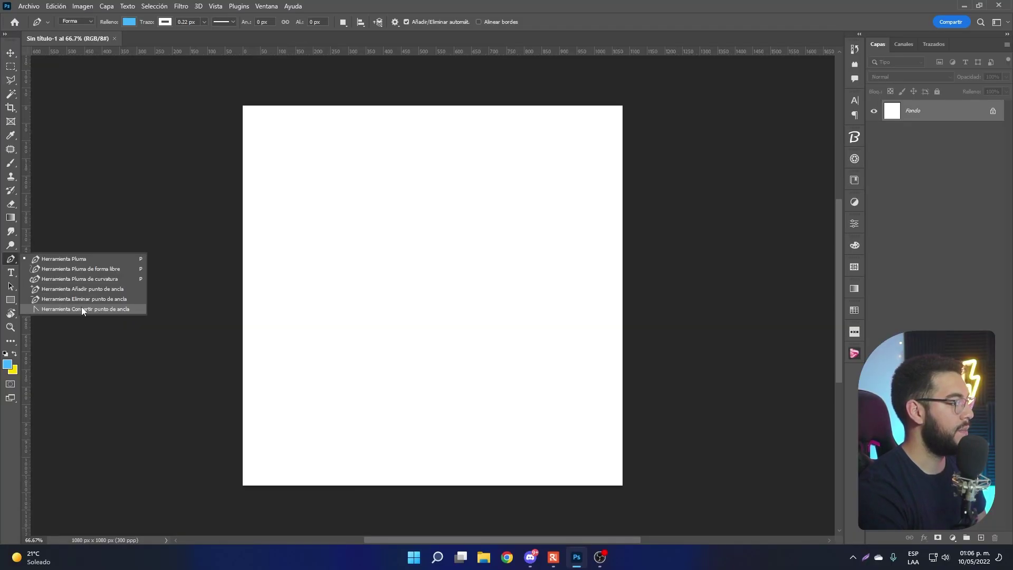
{"action": "left_click", "coordinate": [79, 259]}
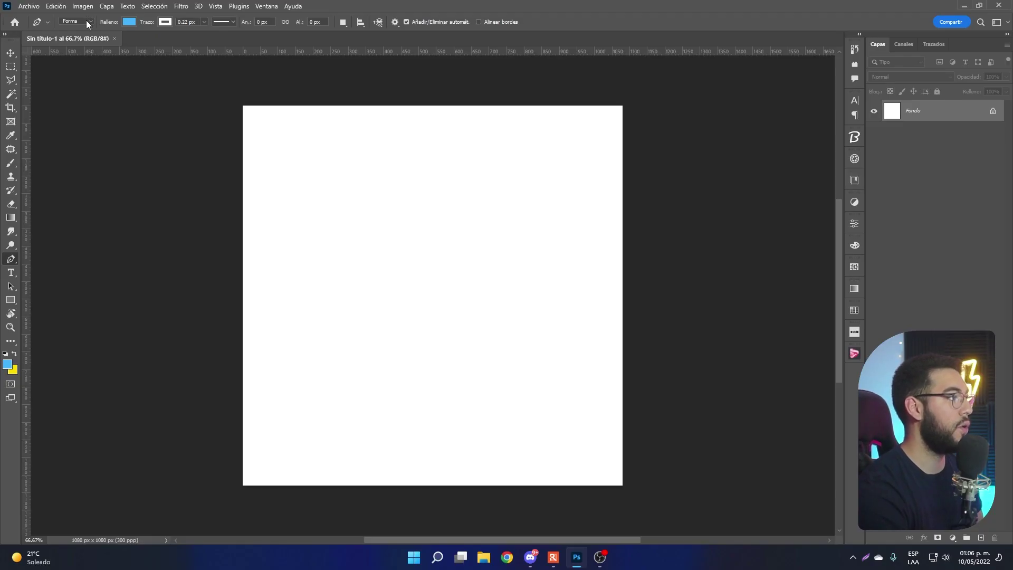
{"action": "left_click", "coordinate": [335, 173]}
{"action": "left_click", "coordinate": [443, 215]}
{"action": "left_click", "coordinate": [370, 275]}
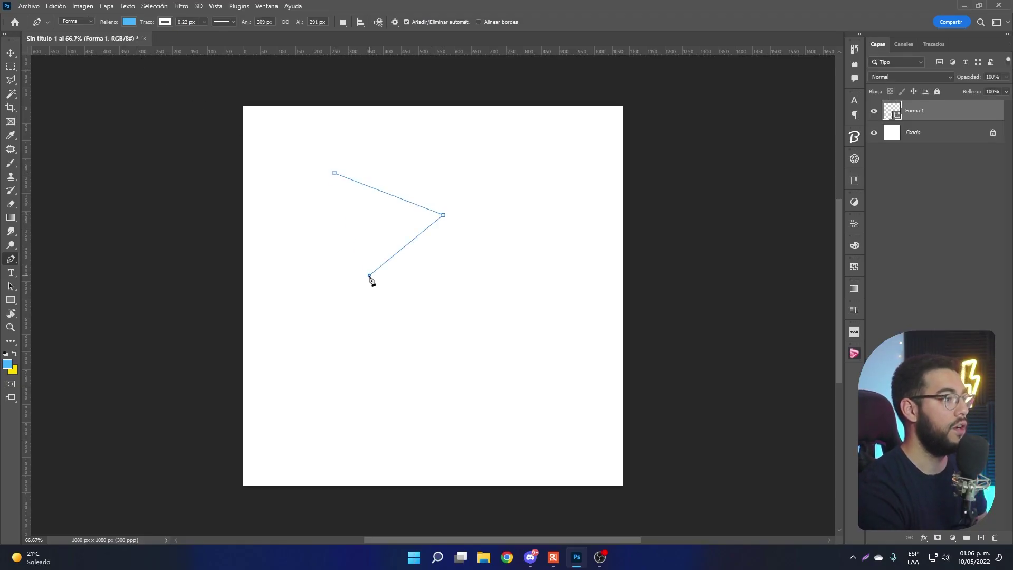
{"action": "left_click", "coordinate": [334, 174]}
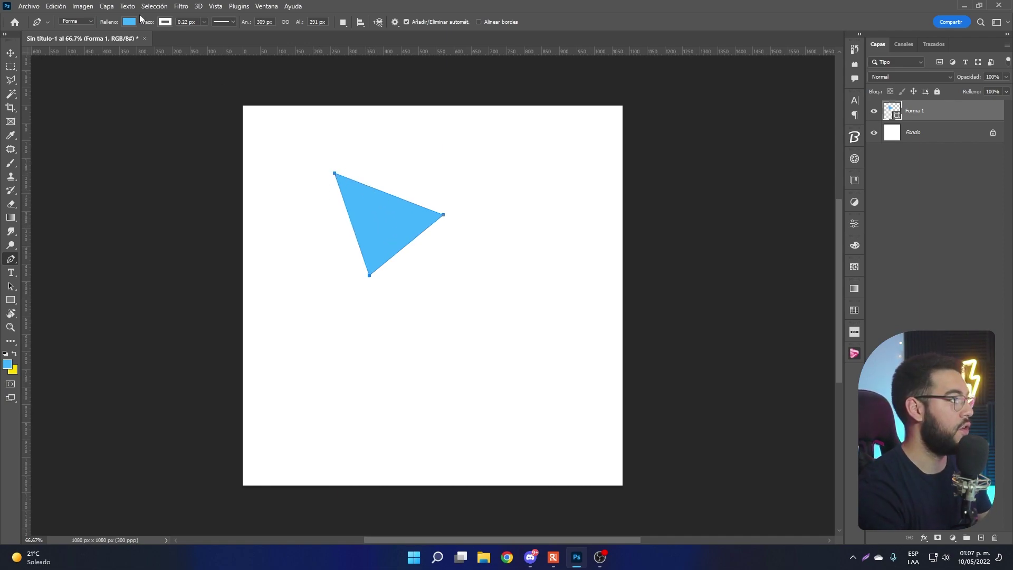
Sketch a zigzag path in Path mode, then return the pen to Shape mode
{"action": "left_click", "coordinate": [80, 21]}
{"action": "left_click", "coordinate": [79, 43]}
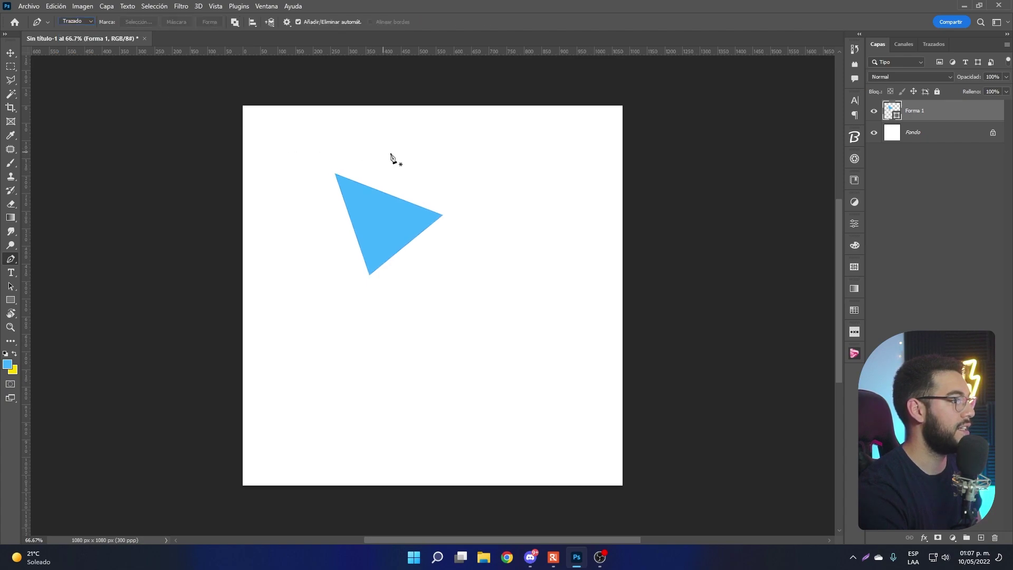
{"action": "left_click", "coordinate": [382, 140]}
{"action": "left_click", "coordinate": [474, 180]}
{"action": "left_click", "coordinate": [508, 239]}
{"action": "left_click", "coordinate": [451, 285]}
{"action": "left_click", "coordinate": [537, 306]}
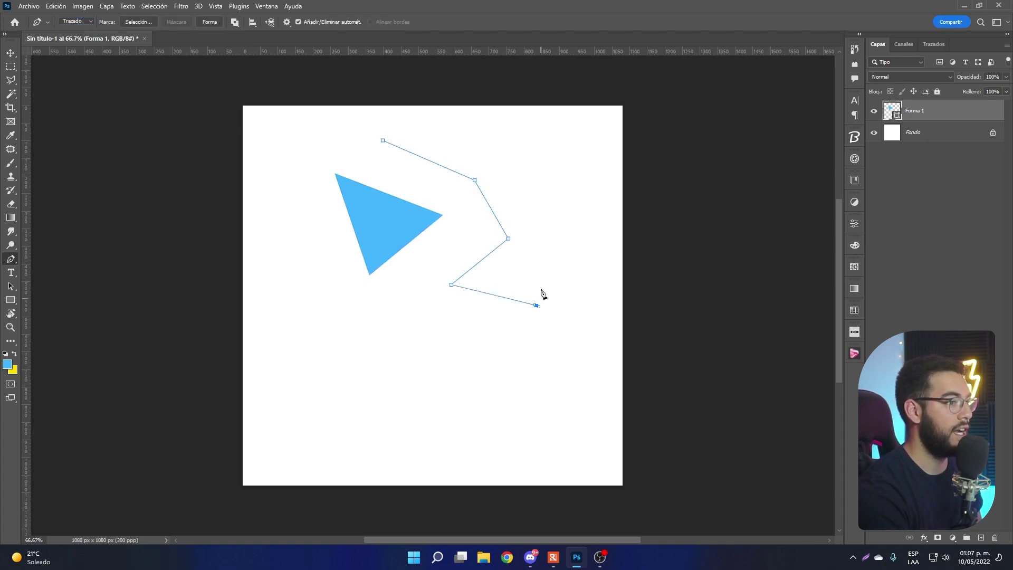
{"action": "left_click", "coordinate": [545, 201]}
{"action": "left_click", "coordinate": [479, 144]}
{"action": "left_click", "coordinate": [390, 136]}
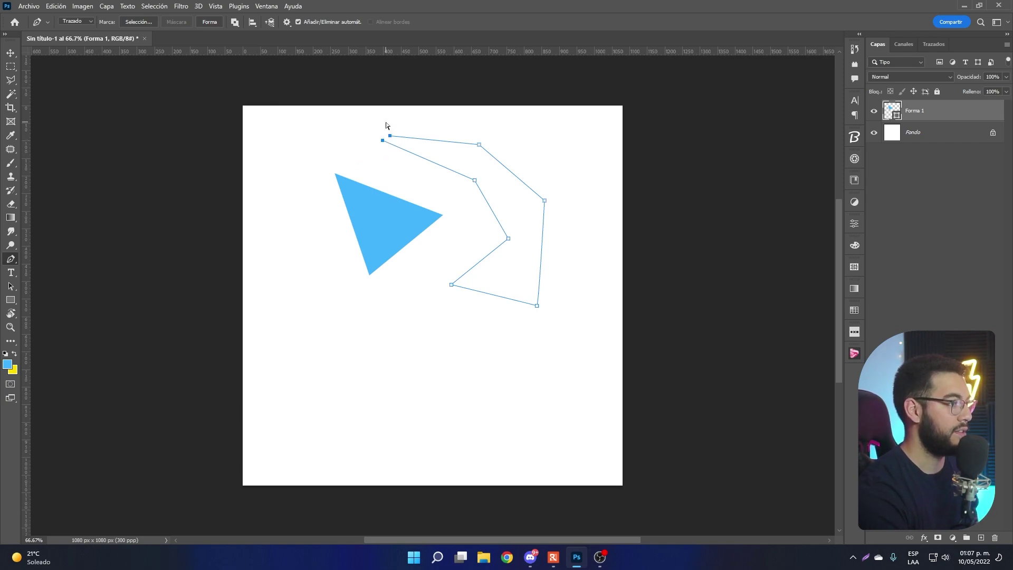
{"action": "left_click", "coordinate": [75, 22]}
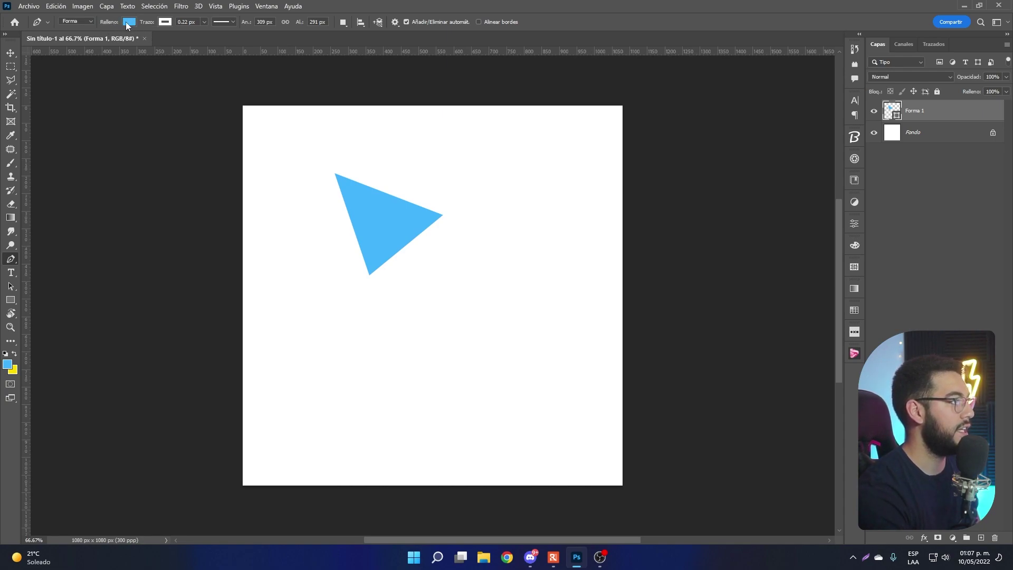
Try the triangle's fill as none, gradient and leaf pattern, settling on gradient
{"action": "left_click", "coordinate": [127, 23]}
{"action": "left_click", "coordinate": [70, 42]}
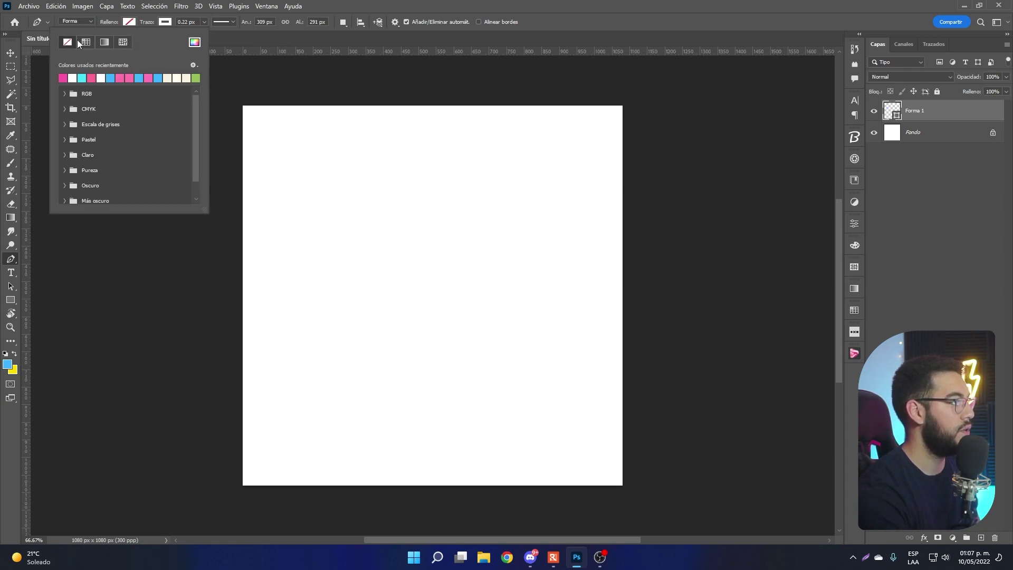
{"action": "left_click", "coordinate": [106, 43]}
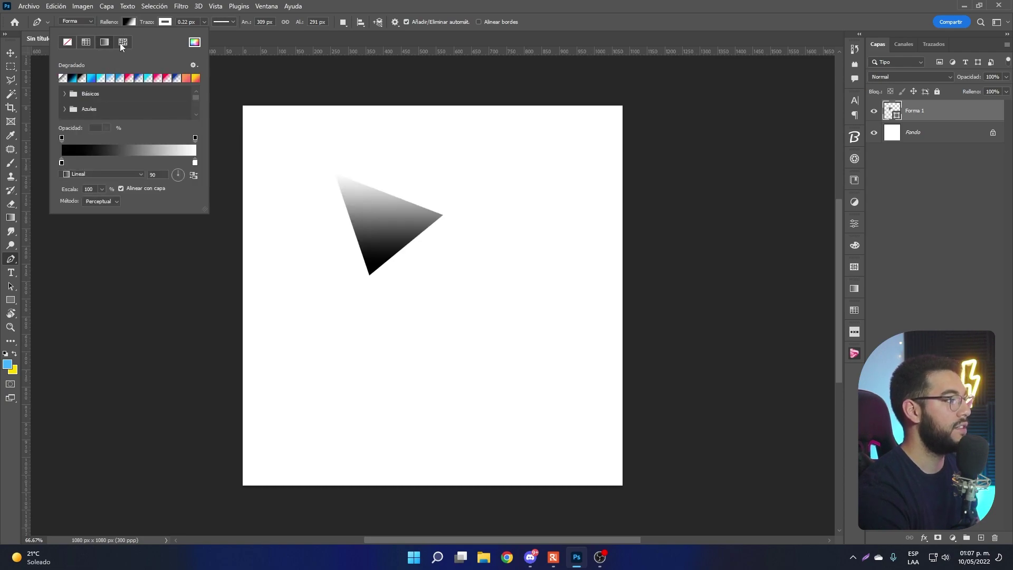
{"action": "left_click", "coordinate": [120, 45]}
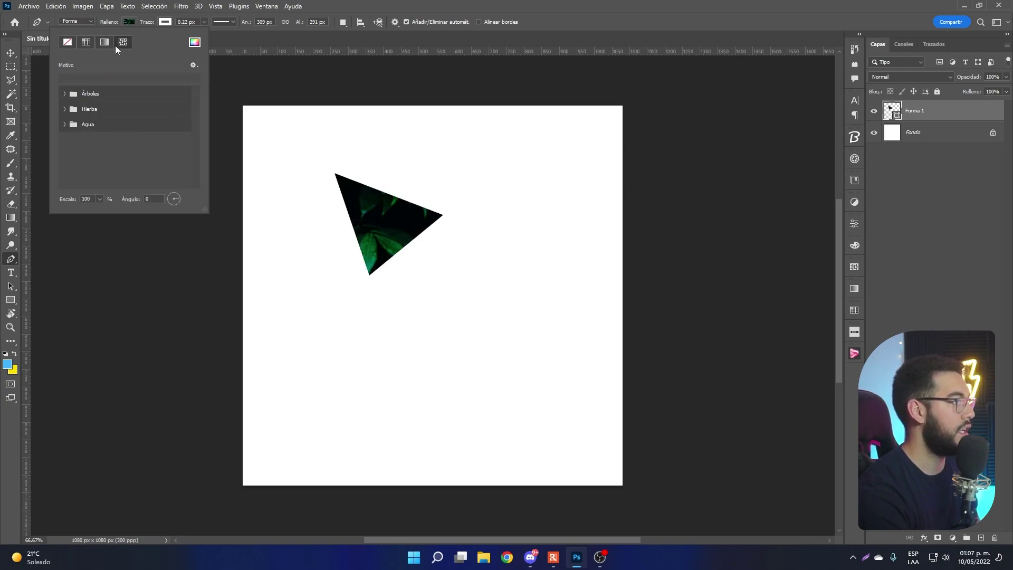
{"action": "left_click", "coordinate": [109, 40]}
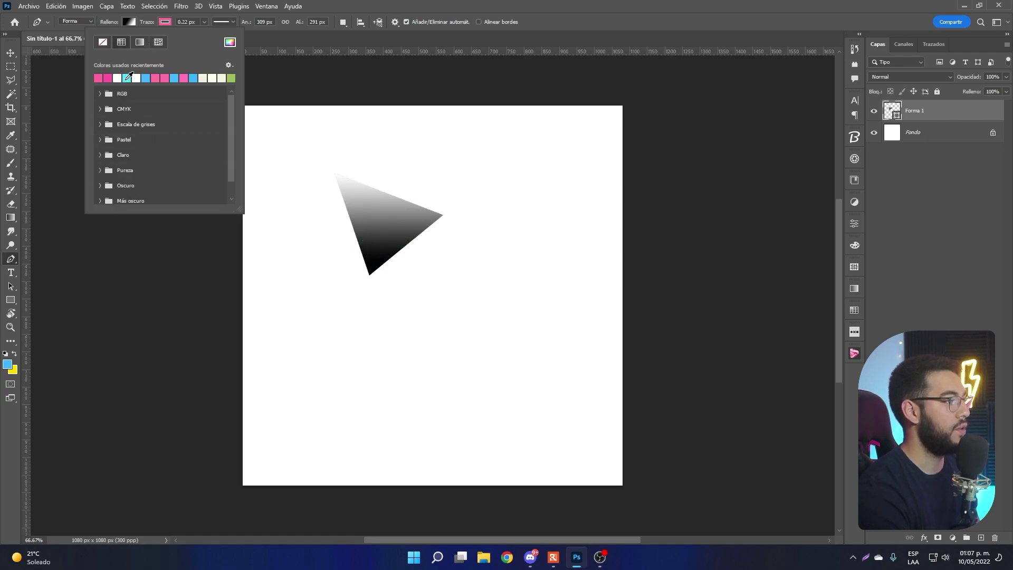
Give the triangle a pink 10 px stroke and begin a second shape below it
{"action": "left_click", "coordinate": [205, 22]}
{"action": "left_click_drag", "start_coordinate": [202, 33], "coordinate": [211, 33]}
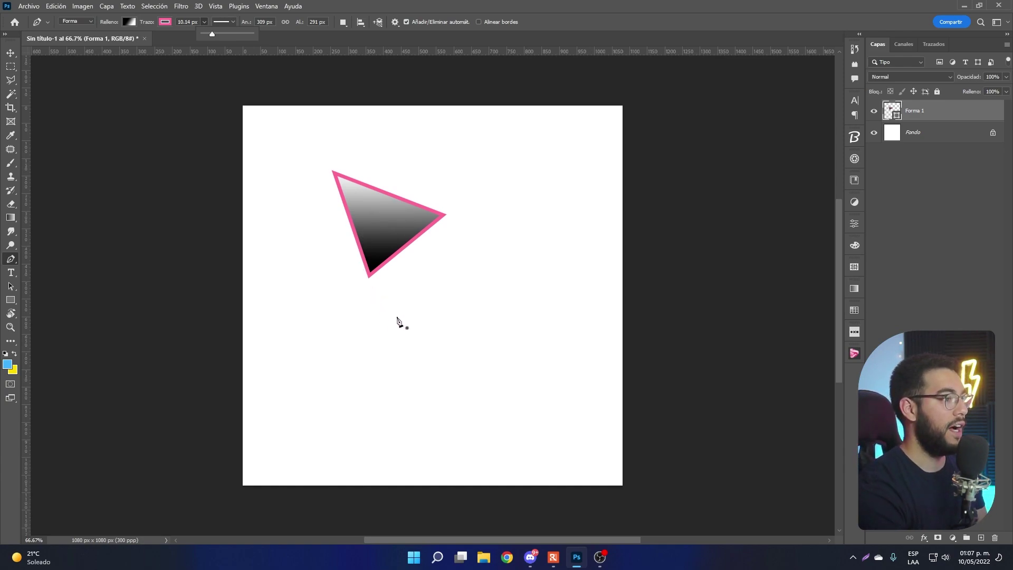
{"action": "left_click", "coordinate": [388, 372]}
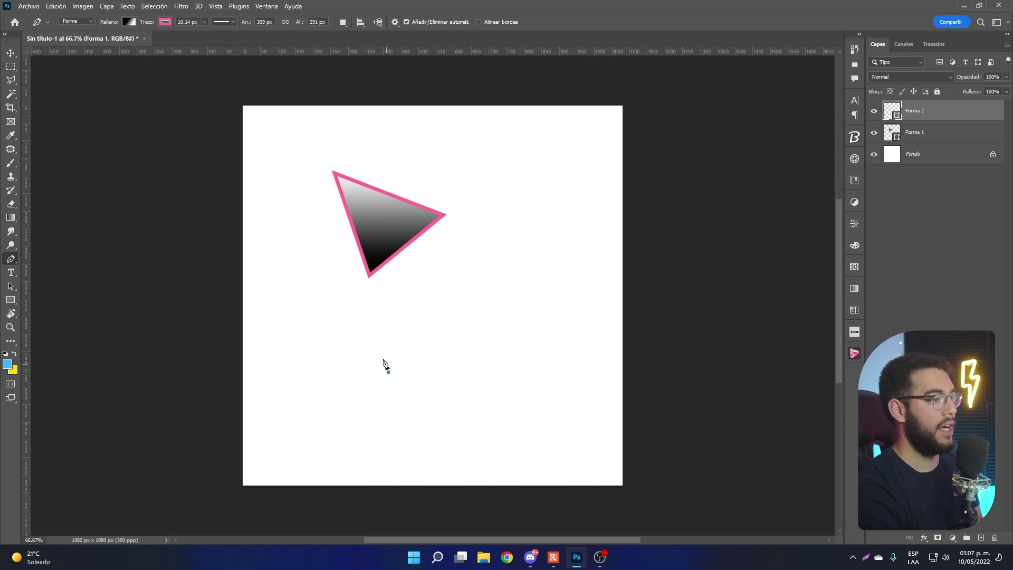
{"action": "left_click", "coordinate": [448, 235]}
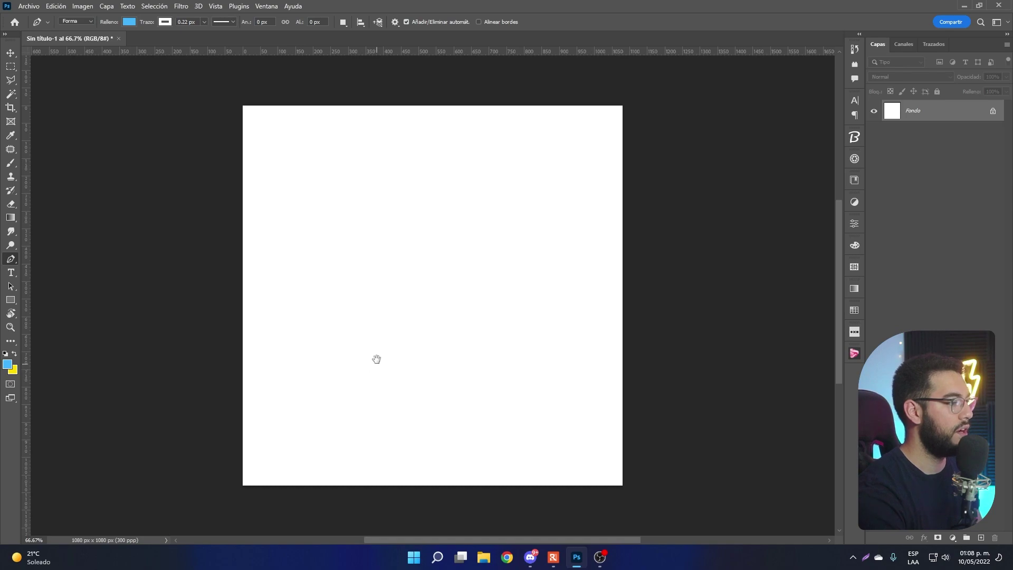
Draw a line across the canvas, add middle anchors, and drag handles into a gentle S-wave
{"action": "left_click_drag", "start_coordinate": [377, 358], "coordinate": [384, 335]}
{"action": "left_click", "coordinate": [211, 273]}
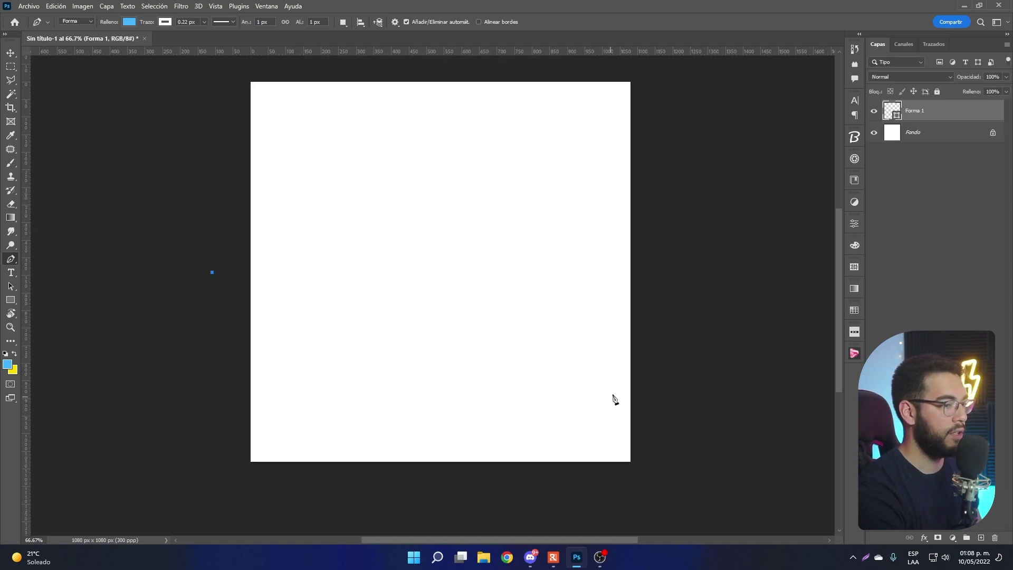
{"action": "left_click", "coordinate": [681, 391]}
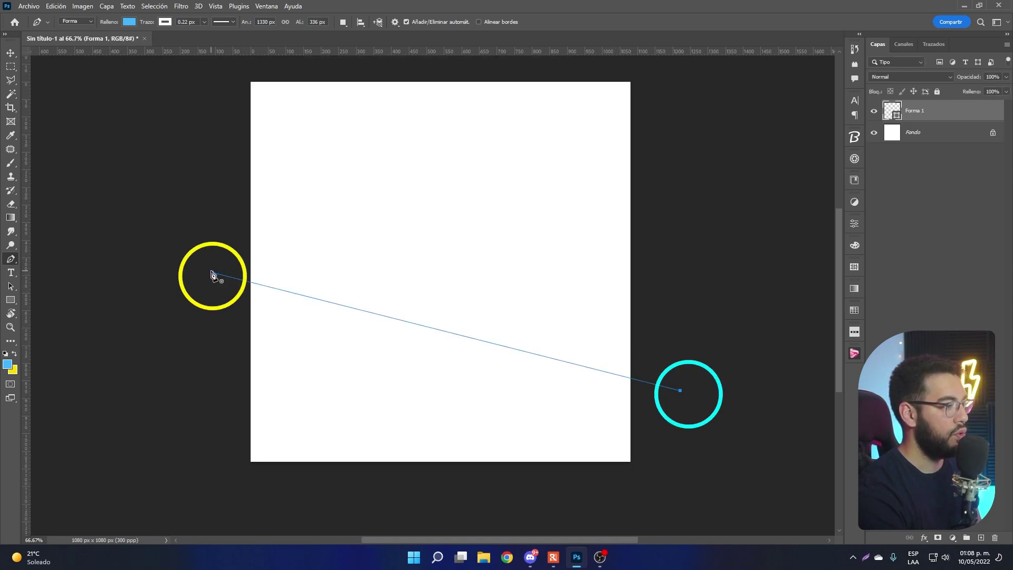
{"action": "left_click", "coordinate": [444, 331]}
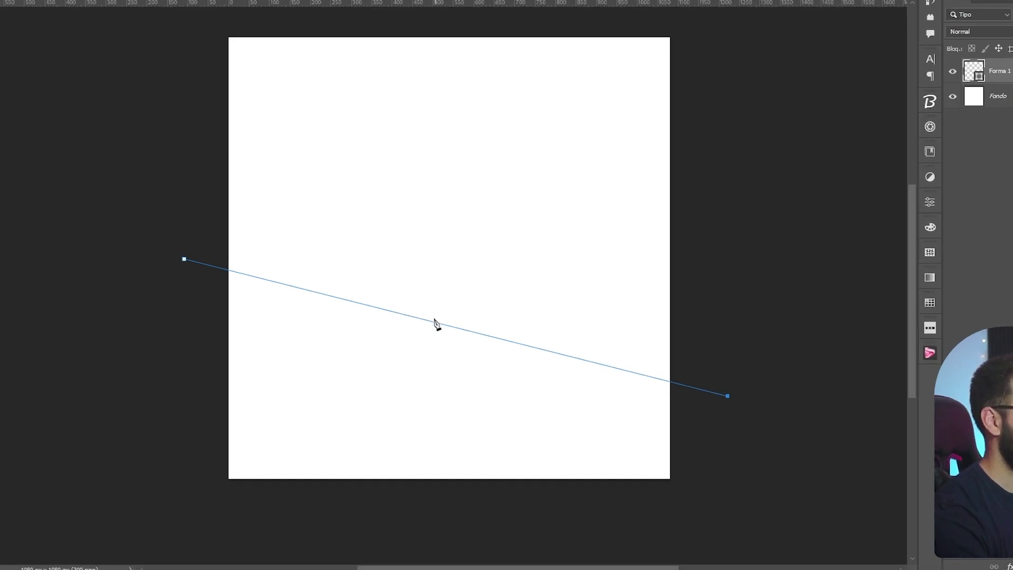
{"action": "left_click", "coordinate": [436, 329]}
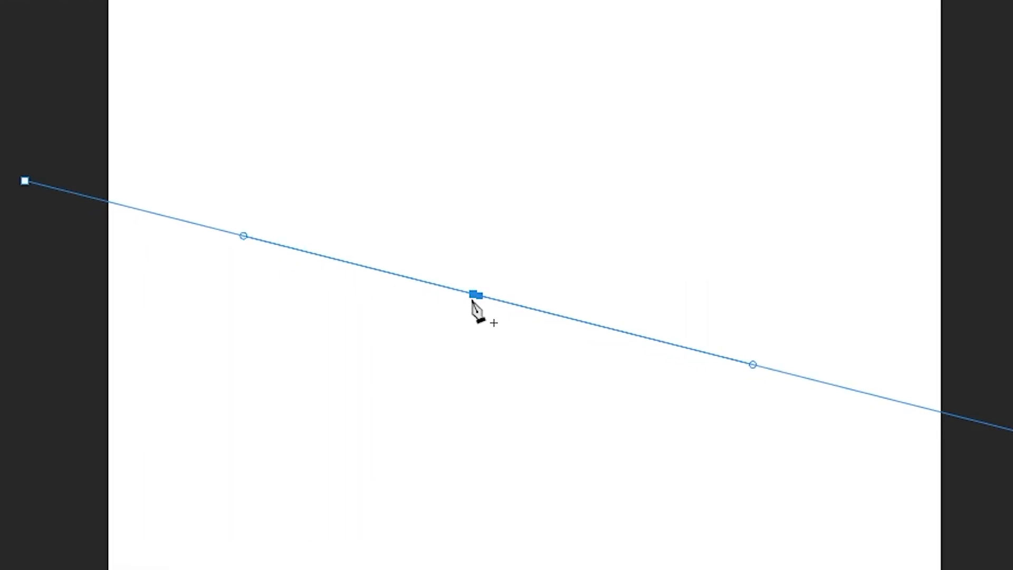
{"action": "mouse_move", "coordinate": [479, 295]}
{"action": "left_mouse_down"}
{"action": "mouse_move", "coordinate": [555, 249]}
{"action": "mouse_move", "coordinate": [516, 297]}
{"action": "mouse_move", "coordinate": [1010, 285]}
{"action": "left_mouse_up"}
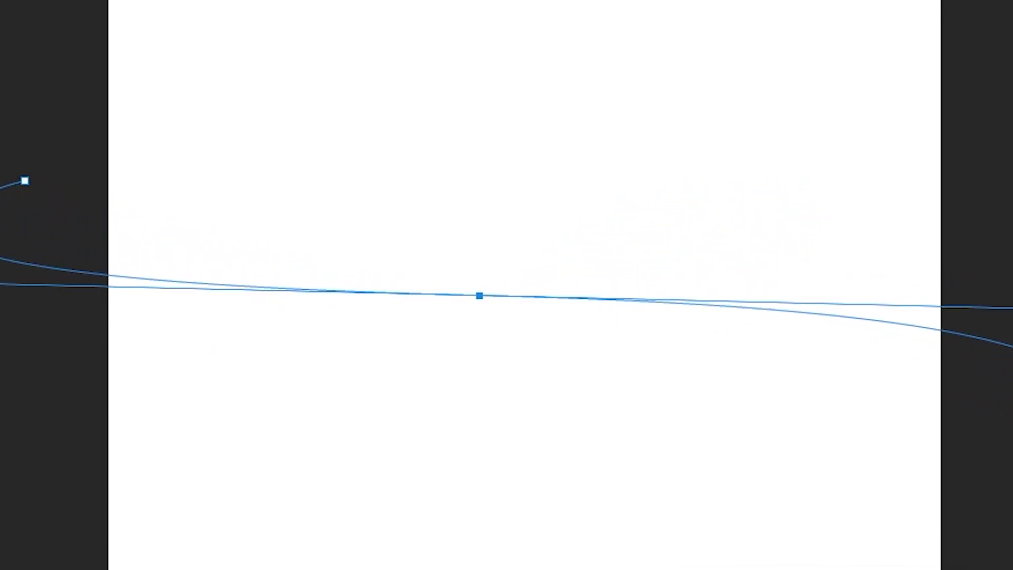
{"action": "mouse_move", "coordinate": [1011, 285]}
{"action": "left_mouse_down"}
{"action": "mouse_move", "coordinate": [559, 364]}
{"action": "mouse_move", "coordinate": [353, 323]}
{"action": "mouse_move", "coordinate": [3, 304]}
{"action": "mouse_move", "coordinate": [718, 414]}
{"action": "mouse_move", "coordinate": [653, 199]}
{"action": "mouse_move", "coordinate": [690, 165]}
{"action": "mouse_move", "coordinate": [569, 268]}
{"action": "left_mouse_up"}
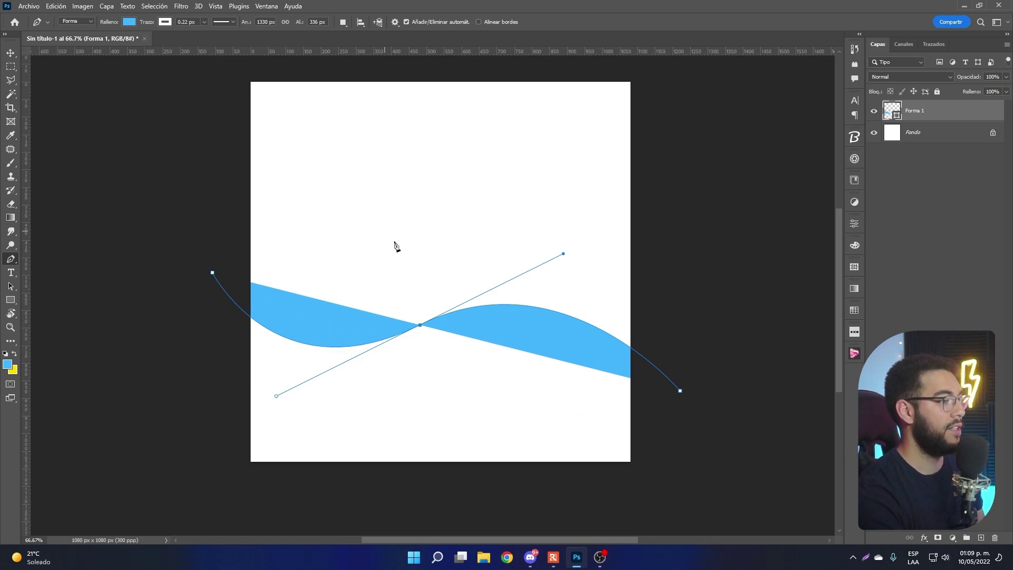
Clear the wave's fill, close its path below the canvas, and fill it light blue
{"action": "left_click", "coordinate": [128, 23]}
{"action": "left_click", "coordinate": [69, 43]}
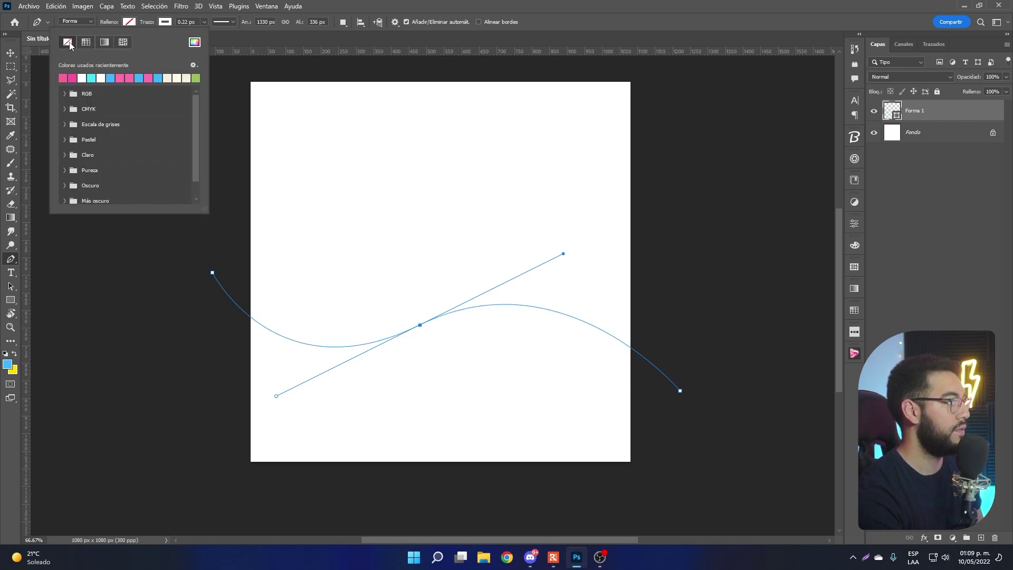
{"action": "left_click", "coordinate": [117, 22]}
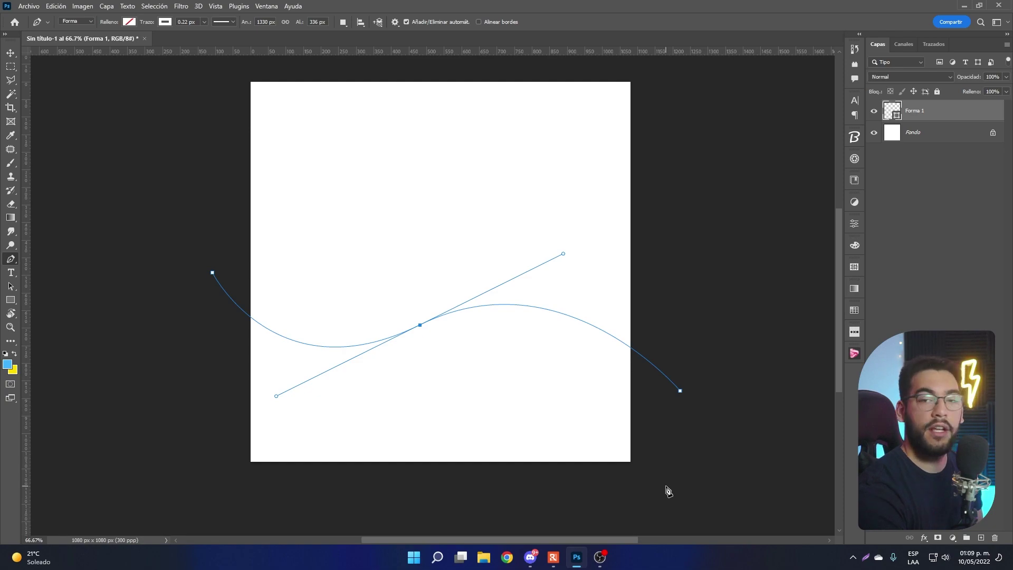
{"action": "left_click_drag", "start_coordinate": [680, 390], "coordinate": [680, 481]}
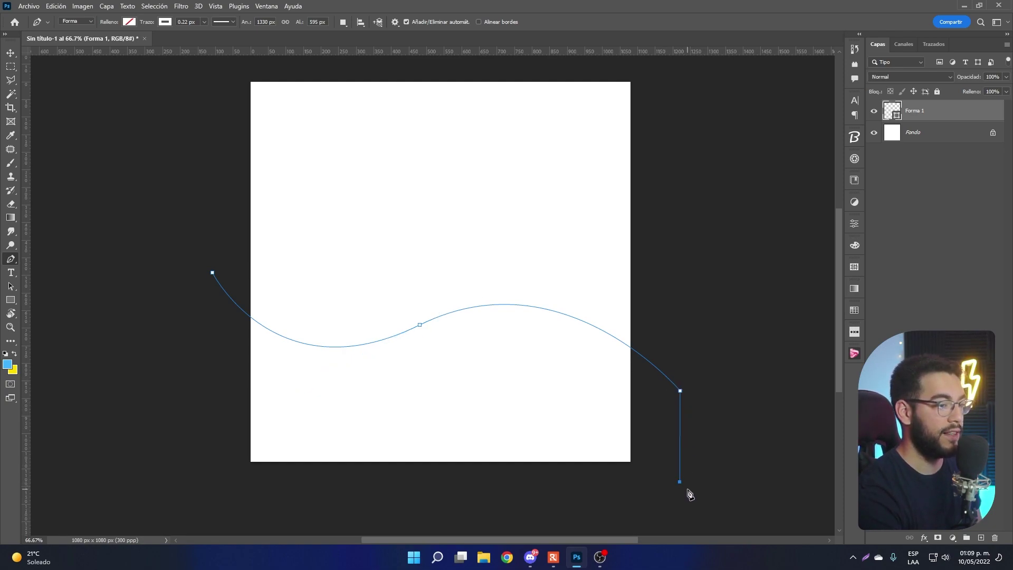
{"action": "left_click", "coordinate": [222, 485]}
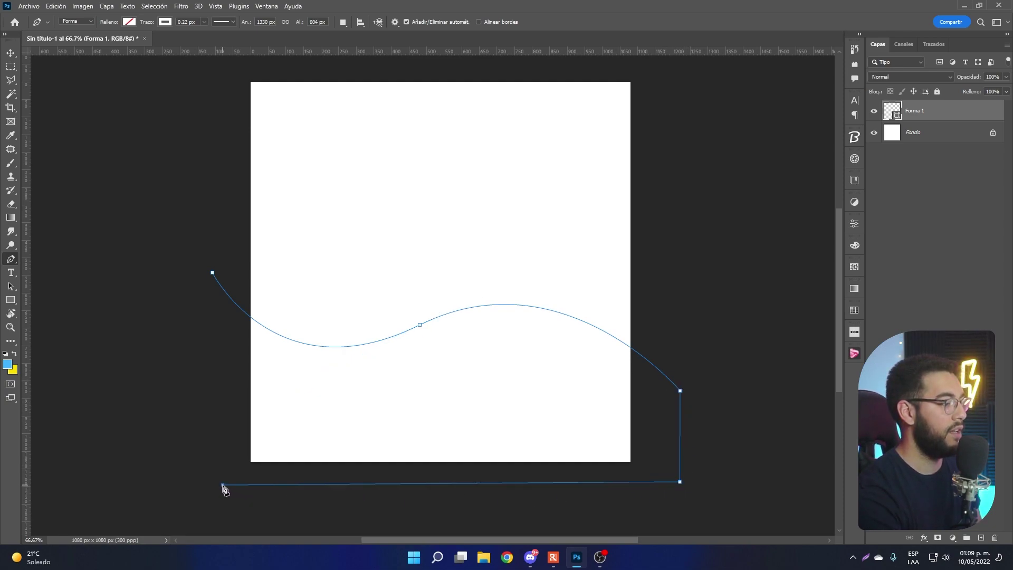
{"action": "left_click", "coordinate": [213, 273]}
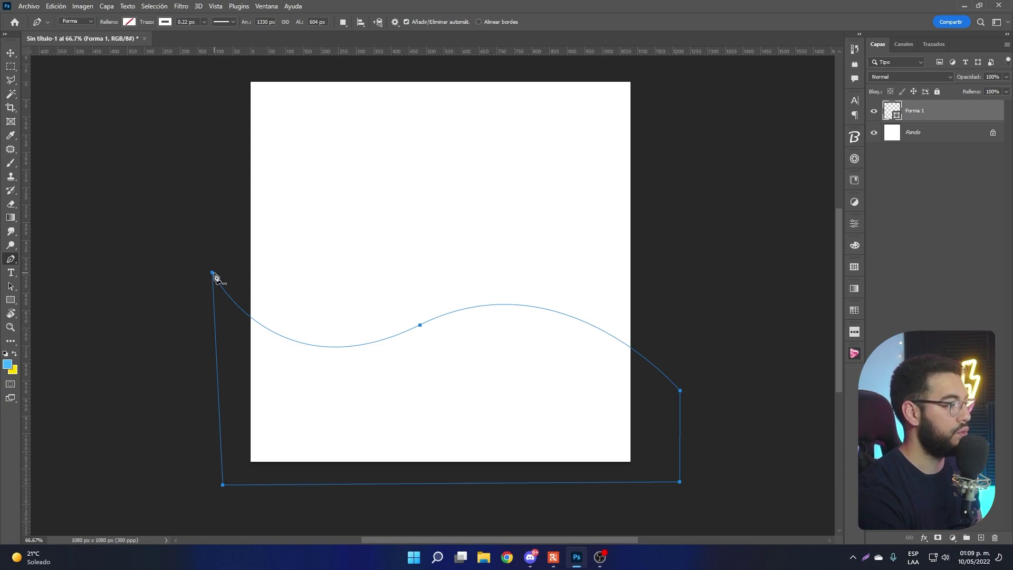
{"action": "left_click", "coordinate": [129, 22]}
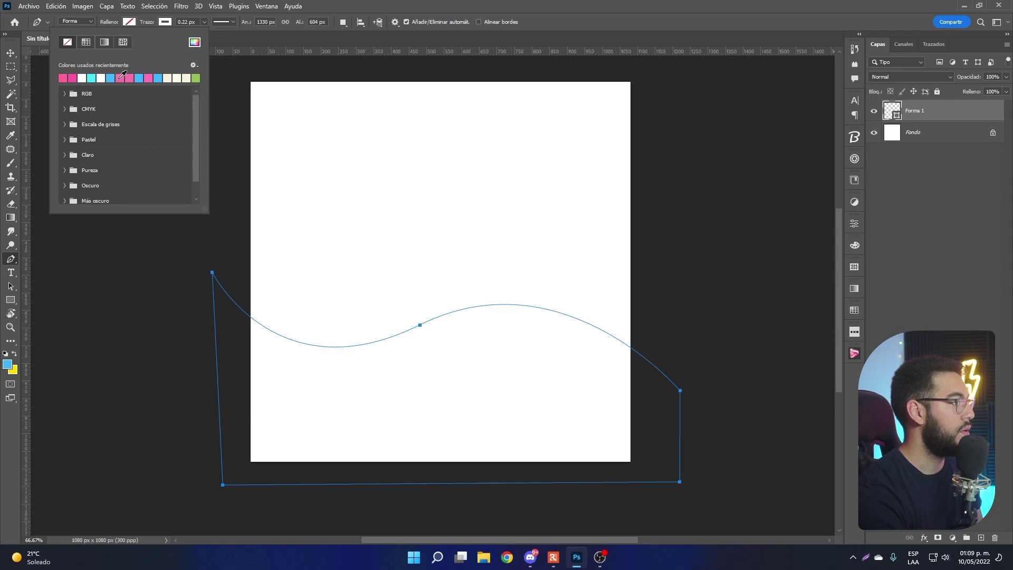
{"action": "left_click", "coordinate": [110, 78]}
Free-transform the wave, scaling and repositioning it with linked width and height
{"action": "key", "text": "v"}
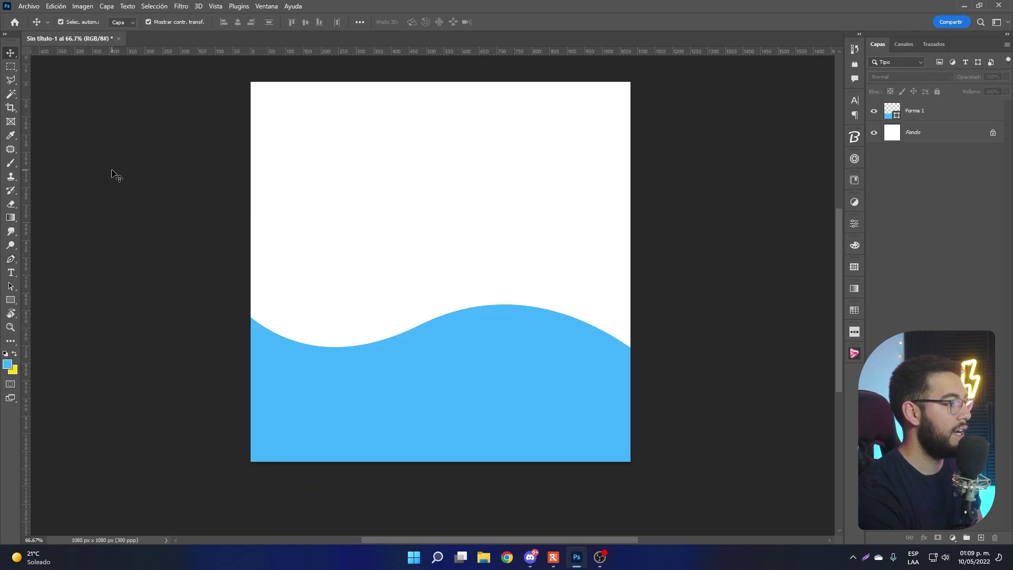
{"action": "key", "text": "ctrl+t"}
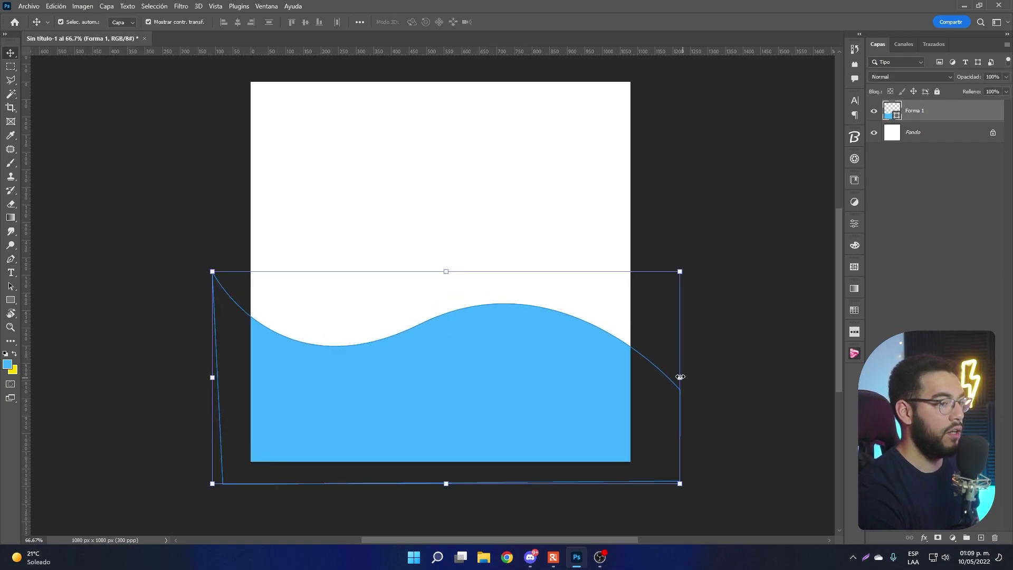
{"action": "mouse_move", "coordinate": [691, 378]}
{"action": "left_mouse_down"}
{"action": "mouse_move", "coordinate": [627, 376]}
{"action": "mouse_move", "coordinate": [796, 387]}
{"action": "mouse_move", "coordinate": [719, 367]}
{"action": "mouse_move", "coordinate": [741, 387]}
{"action": "left_mouse_up"}
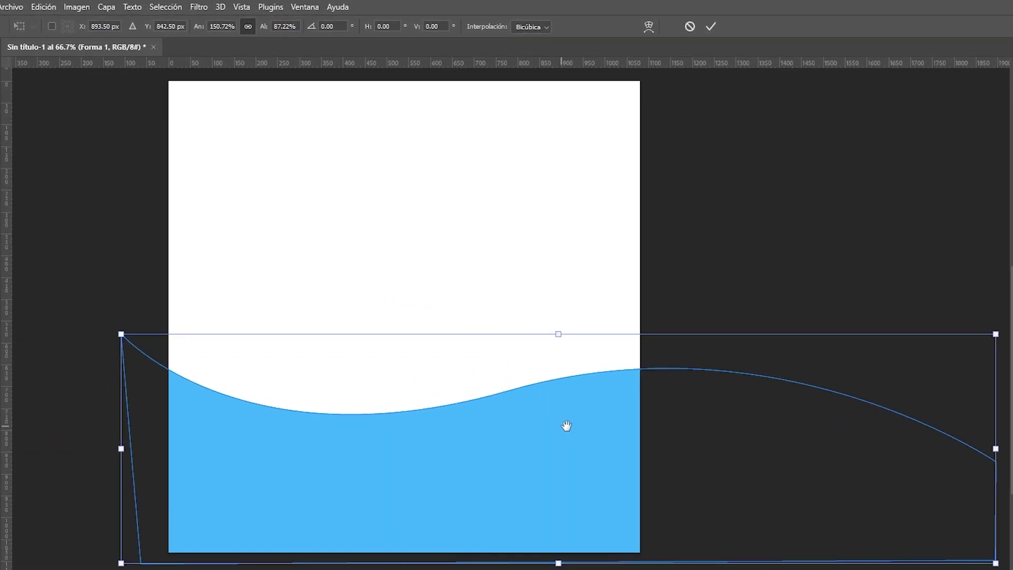
{"action": "left_click_drag", "start_coordinate": [530, 381], "coordinate": [492, 388]}
{"action": "left_click_drag", "start_coordinate": [654, 554], "coordinate": [637, 543]}
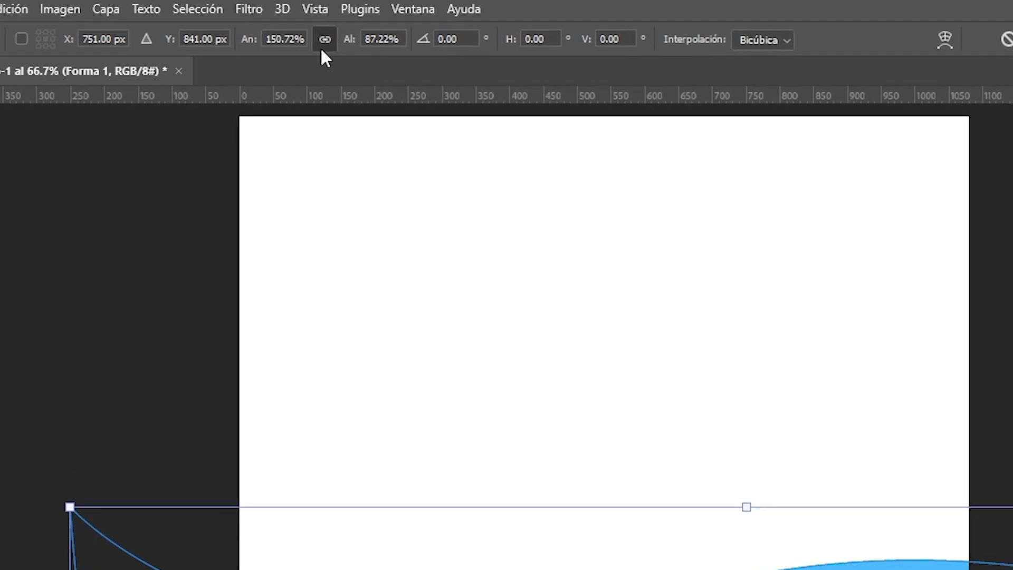
{"action": "left_click", "coordinate": [322, 39]}
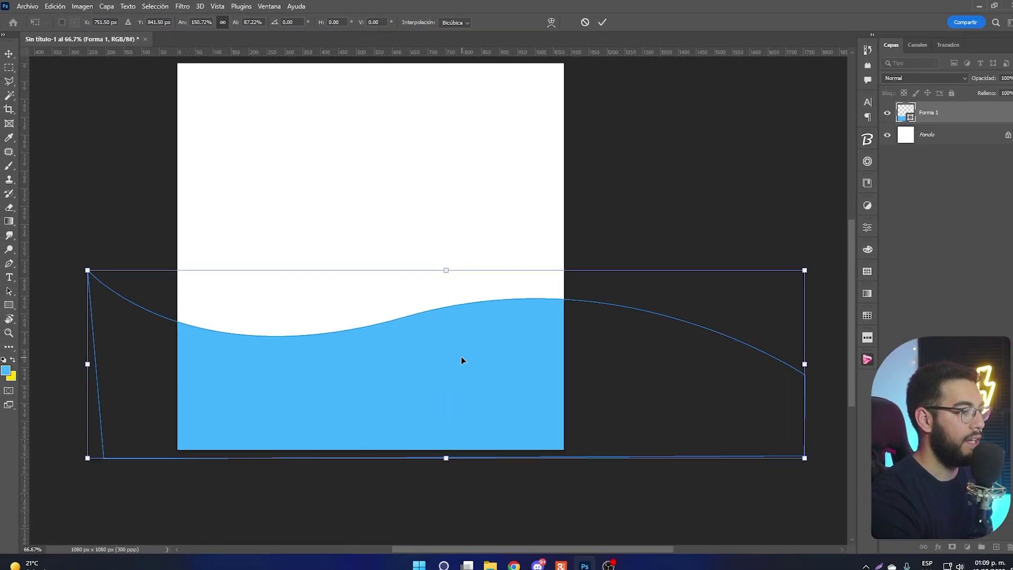
Refine the wave's width and position, commit the transform, and move it lower
{"action": "mouse_move", "coordinate": [462, 356]}
{"action": "left_mouse_down"}
{"action": "mouse_move", "coordinate": [451, 277]}
{"action": "mouse_move", "coordinate": [430, 356]}
{"action": "left_mouse_up"}
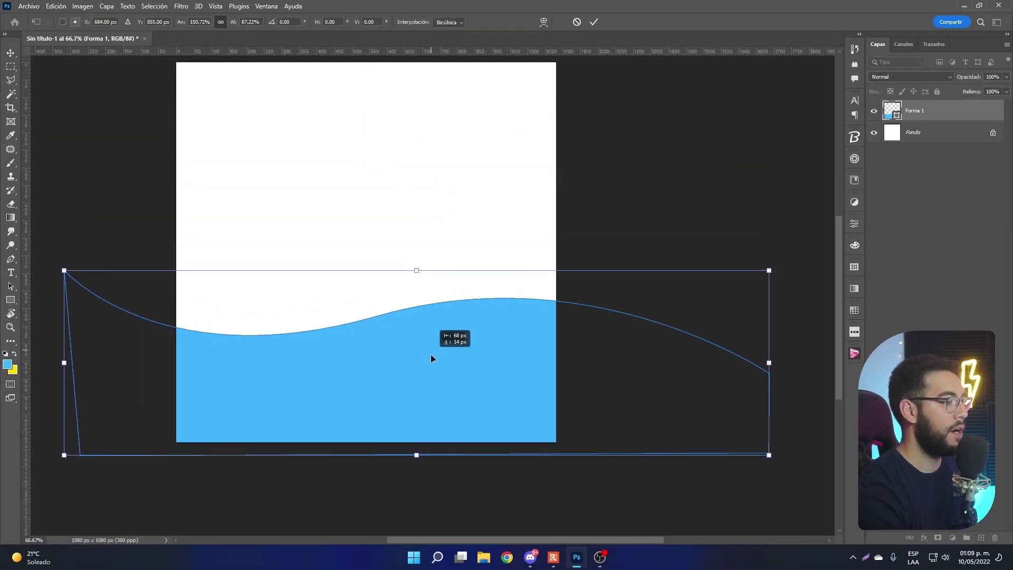
{"action": "mouse_move", "coordinate": [771, 362]}
{"action": "left_mouse_down"}
{"action": "mouse_move", "coordinate": [451, 348]}
{"action": "mouse_move", "coordinate": [757, 352]}
{"action": "left_mouse_up"}
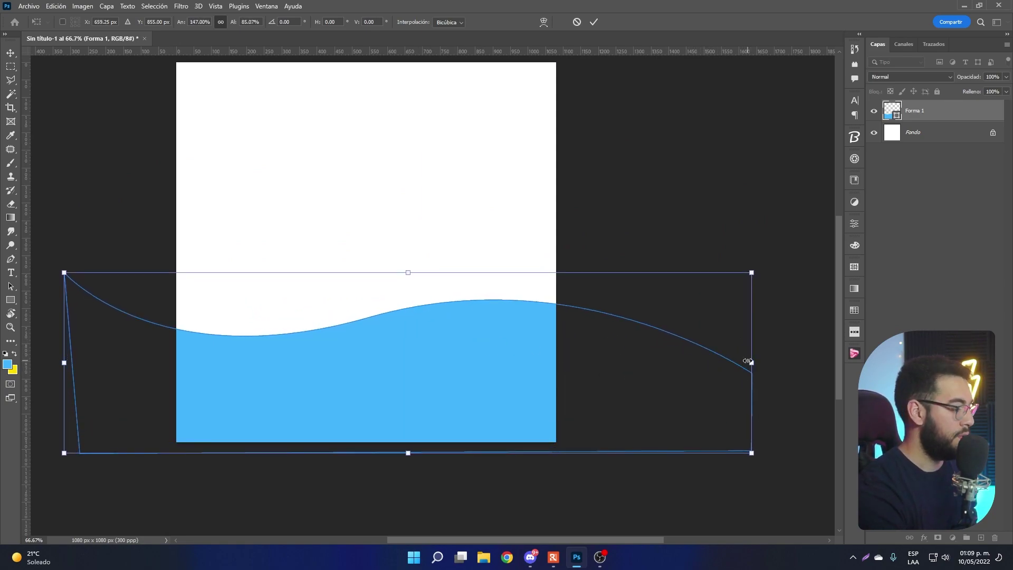
{"action": "mouse_move", "coordinate": [753, 362]}
{"action": "left_mouse_down"}
{"action": "mouse_move", "coordinate": [464, 339]}
{"action": "mouse_move", "coordinate": [732, 335]}
{"action": "mouse_move", "coordinate": [527, 334]}
{"action": "mouse_move", "coordinate": [782, 346]}
{"action": "mouse_move", "coordinate": [617, 345]}
{"action": "mouse_move", "coordinate": [716, 349]}
{"action": "left_mouse_up"}
{"action": "left_click_drag", "start_coordinate": [404, 350], "coordinate": [412, 339]}
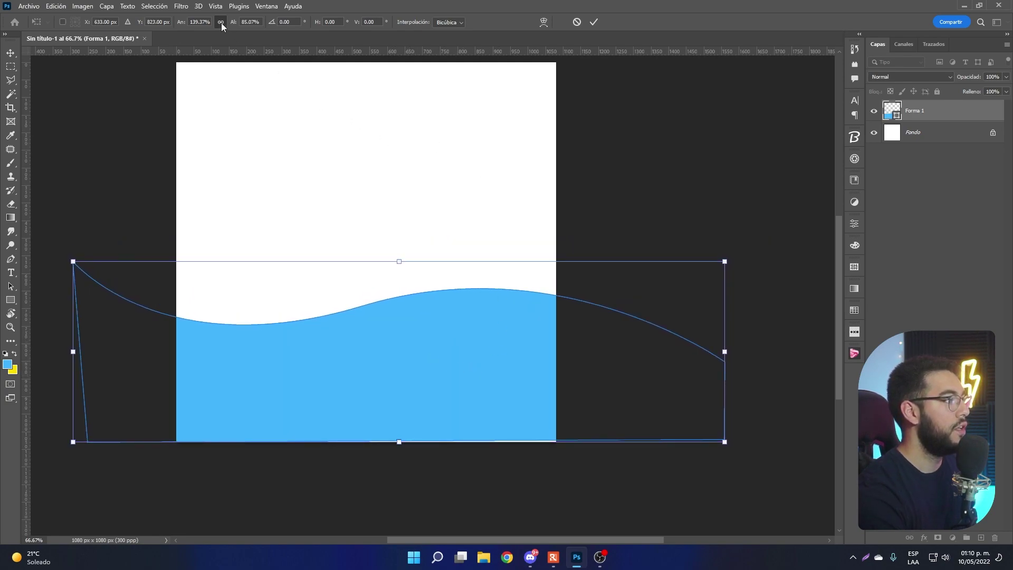
{"action": "mouse_move", "coordinate": [723, 356]}
{"action": "left_mouse_down"}
{"action": "mouse_move", "coordinate": [543, 355]}
{"action": "mouse_move", "coordinate": [741, 366]}
{"action": "mouse_move", "coordinate": [588, 348]}
{"action": "mouse_move", "coordinate": [691, 355]}
{"action": "left_mouse_up"}
{"action": "left_click_drag", "start_coordinate": [509, 368], "coordinate": [516, 373]}
{"action": "key", "text": "Return"}
{"action": "left_click", "coordinate": [665, 168]}
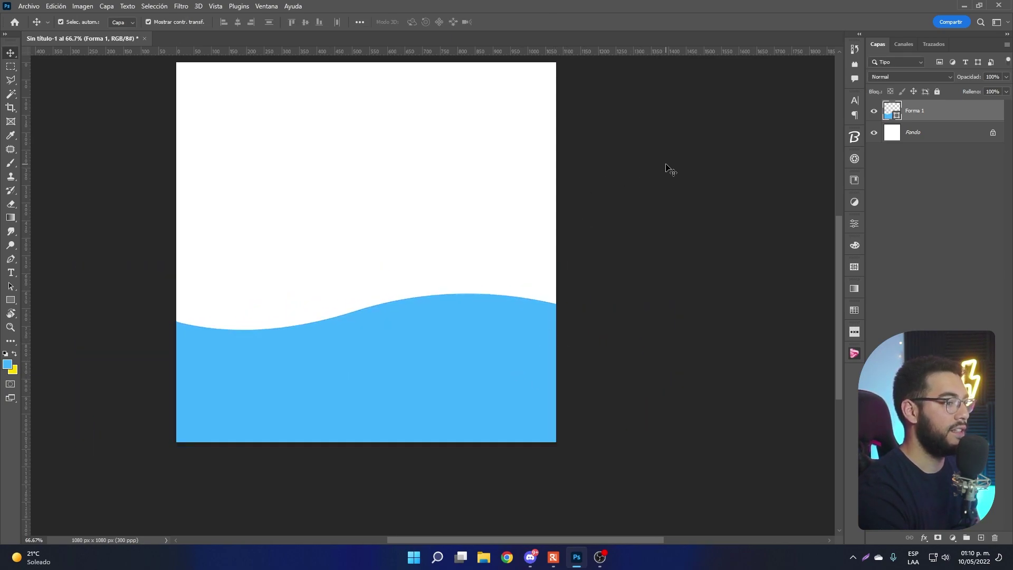
{"action": "mouse_move", "coordinate": [525, 329]}
{"action": "left_mouse_down"}
{"action": "mouse_move", "coordinate": [539, 395]}
{"action": "mouse_move", "coordinate": [553, 379]}
{"action": "left_mouse_up"}
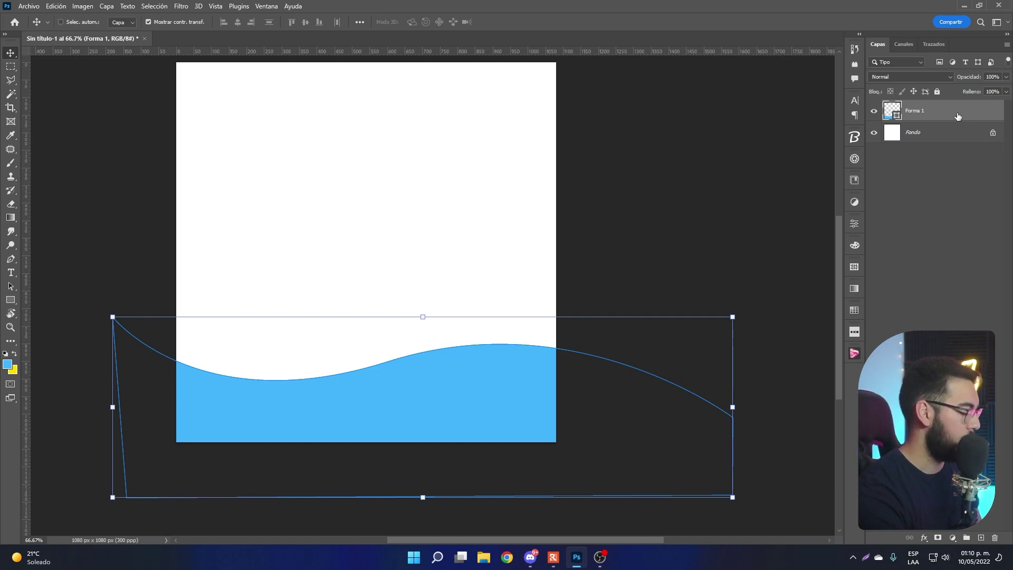
Duplicate the wave as Forma 1 copia and raise the original Forma 1 about 70 px
{"action": "key", "text": "ctrl+j"}
{"action": "left_click", "coordinate": [933, 134]}
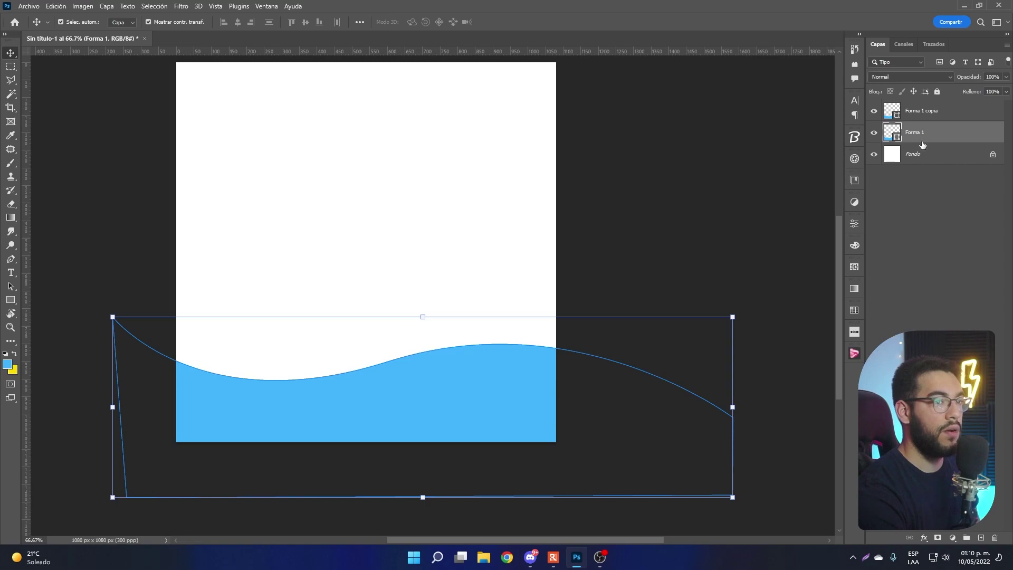
{"action": "left_click_drag", "start_coordinate": [480, 356], "coordinate": [477, 319]}
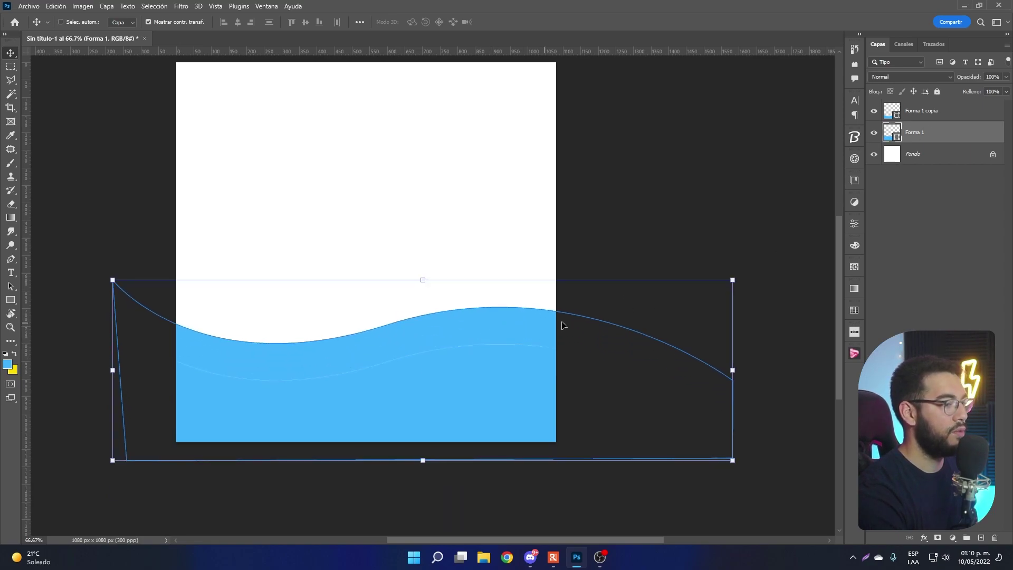
Open Forma 1's Blending Options and try preset styles, ending on a dark outlined one
{"action": "right_click", "coordinate": [951, 143]}
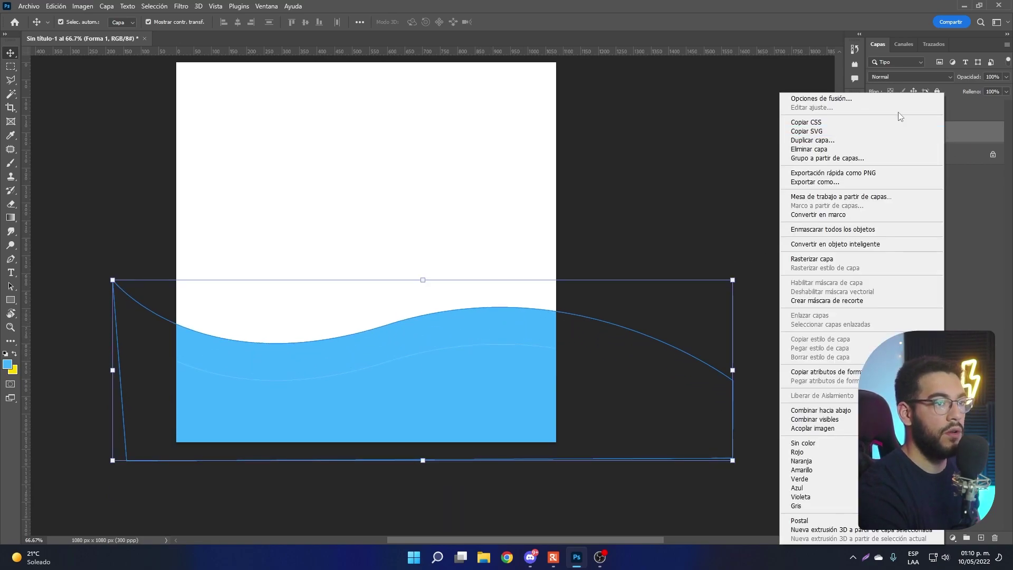
{"action": "left_click", "coordinate": [837, 97]}
{"action": "left_click_drag", "start_coordinate": [586, 168], "coordinate": [619, 104]}
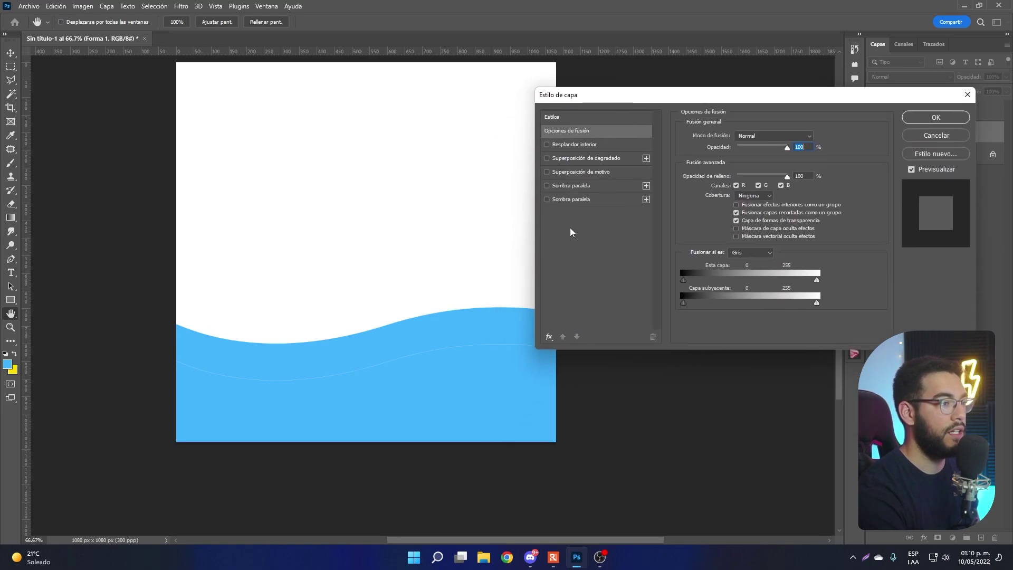
{"action": "left_click", "coordinate": [548, 336]}
{"action": "left_click", "coordinate": [607, 461]}
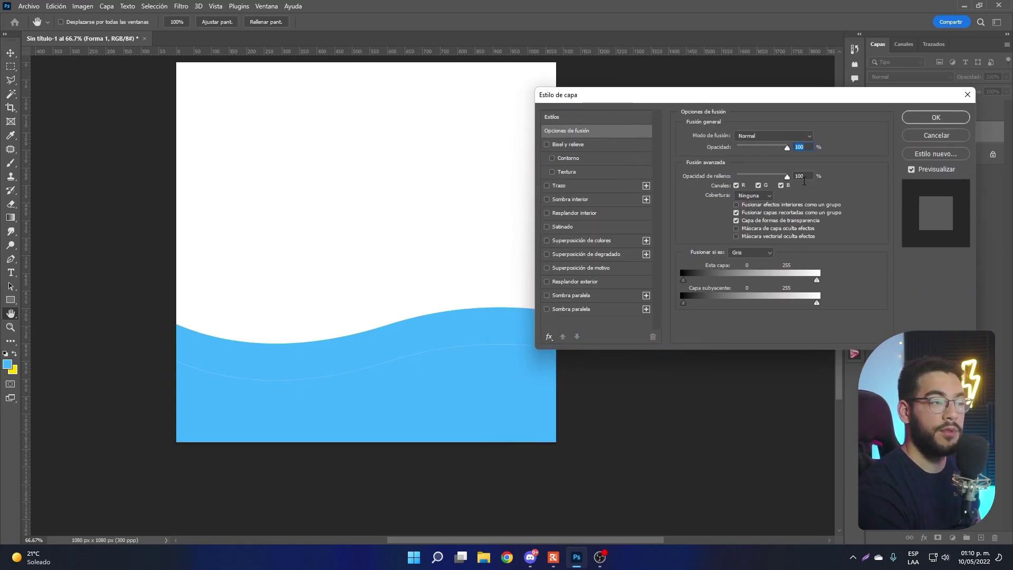
{"action": "left_click", "coordinate": [580, 117]}
{"action": "left_click", "coordinate": [735, 233]}
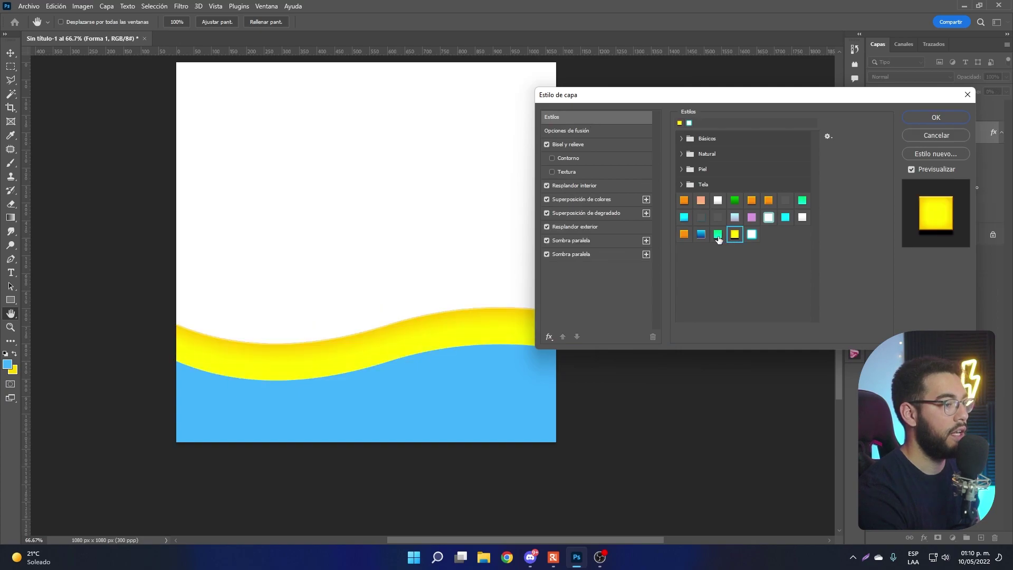
{"action": "left_click", "coordinate": [701, 233]}
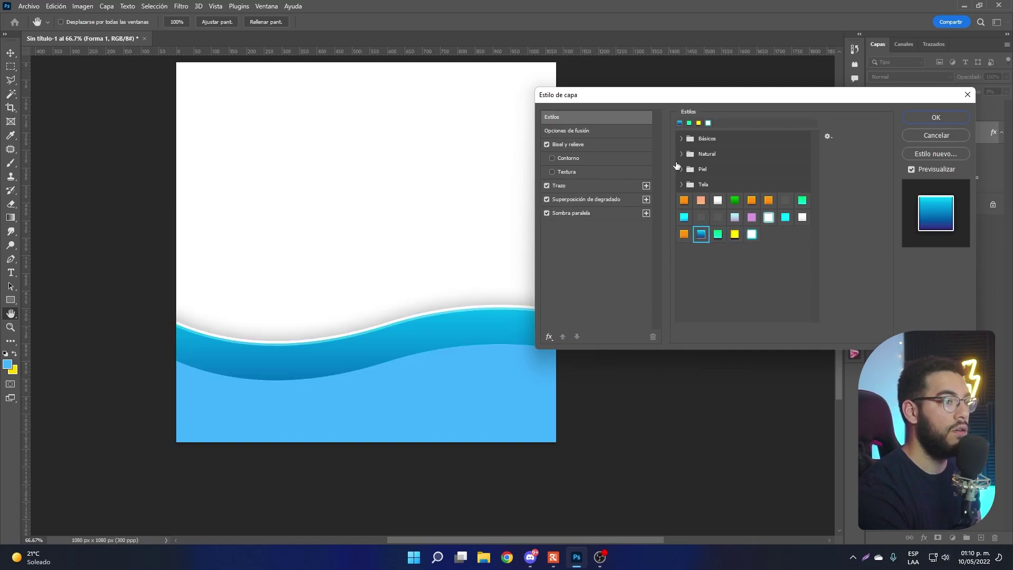
{"action": "left_click", "coordinate": [701, 218]}
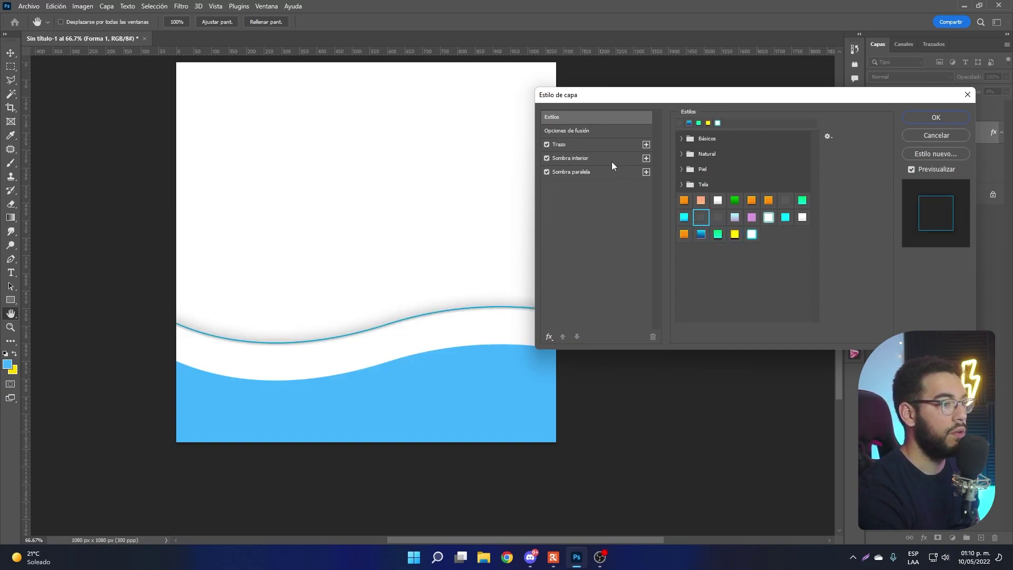
Use a gradient overlay without Stroke and Inner Shadow, confirm, and lower the copy 27 px
{"action": "left_click", "coordinate": [552, 334]}
{"action": "left_click", "coordinate": [580, 346]}
{"action": "left_click", "coordinate": [570, 241]}
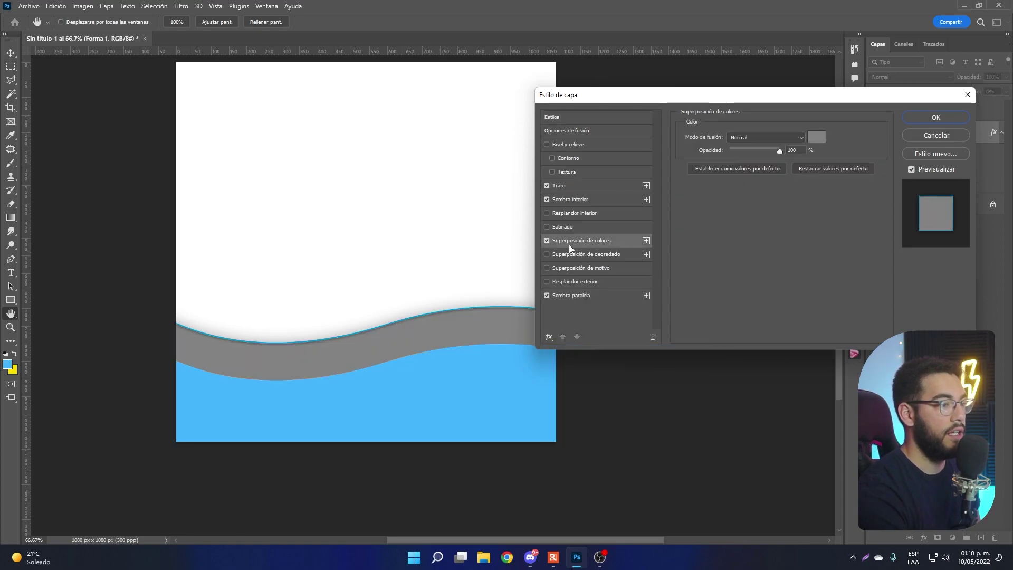
{"action": "left_click", "coordinate": [593, 256]}
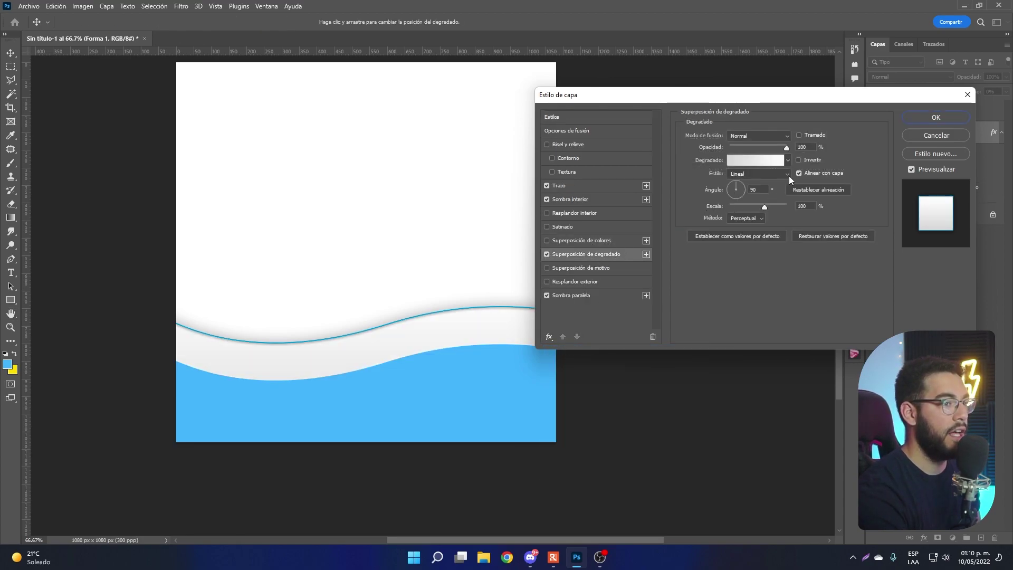
{"action": "left_click", "coordinate": [812, 189]}
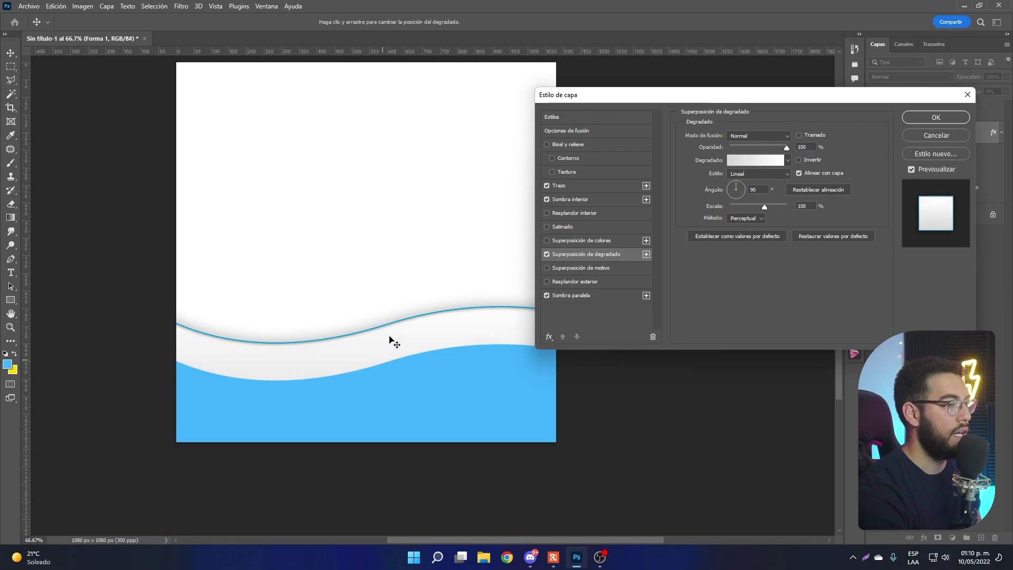
{"action": "left_click", "coordinate": [546, 185]}
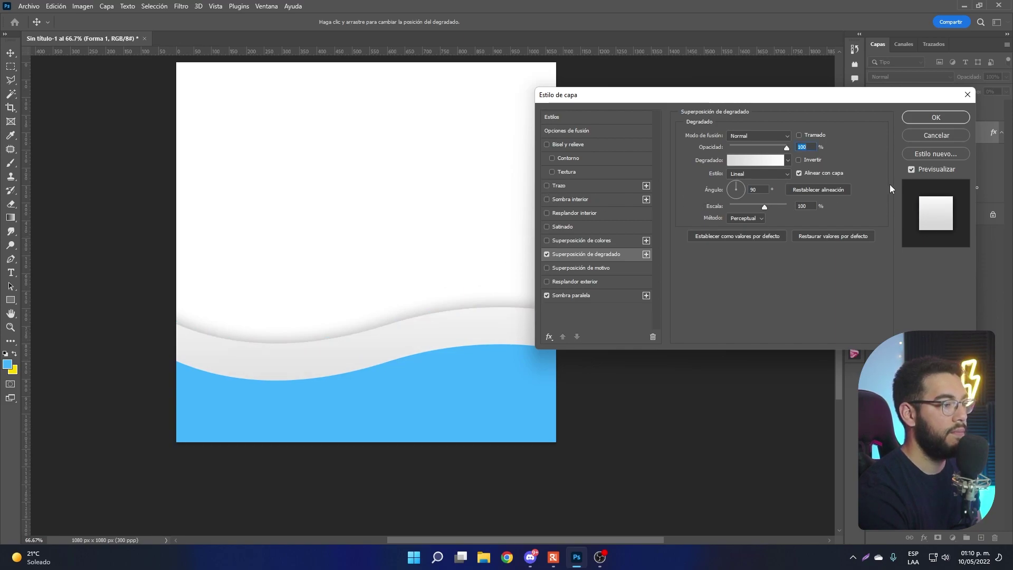
{"action": "left_click", "coordinate": [936, 118]}
{"action": "left_click_drag", "start_coordinate": [439, 387], "coordinate": [438, 410]}
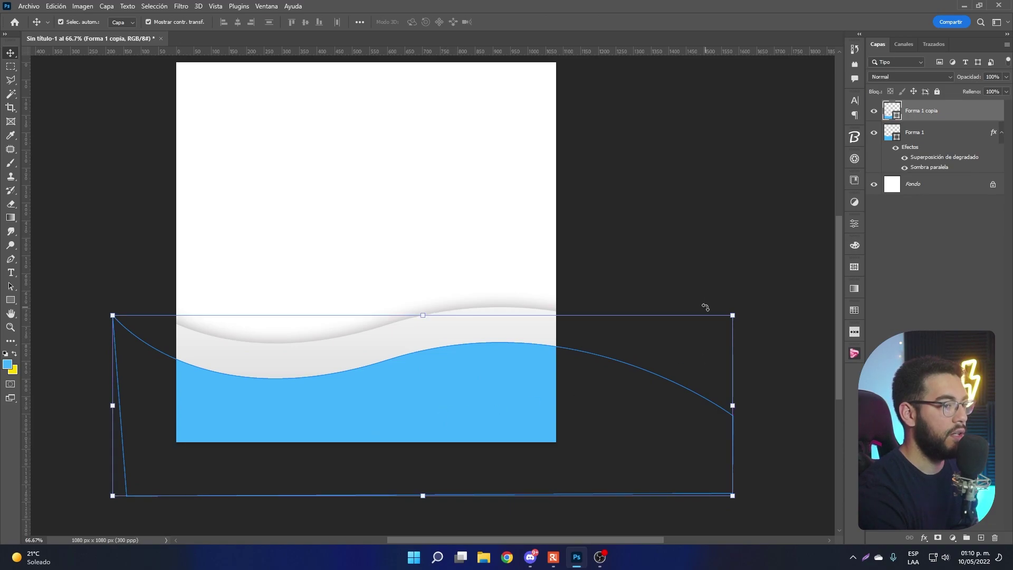
Rotate Forma 1 copia clockwise and give it a green preset layer style
{"action": "left_click_drag", "start_coordinate": [706, 307], "coordinate": [504, 469]}
{"action": "key", "text": "Return"}
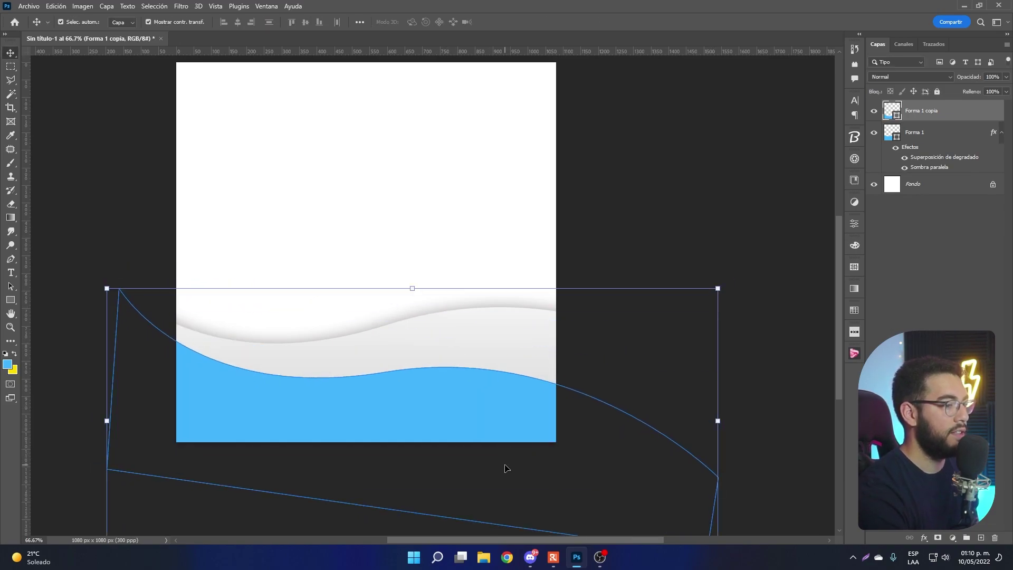
{"action": "right_click", "coordinate": [944, 114]}
{"action": "left_click", "coordinate": [908, 100]}
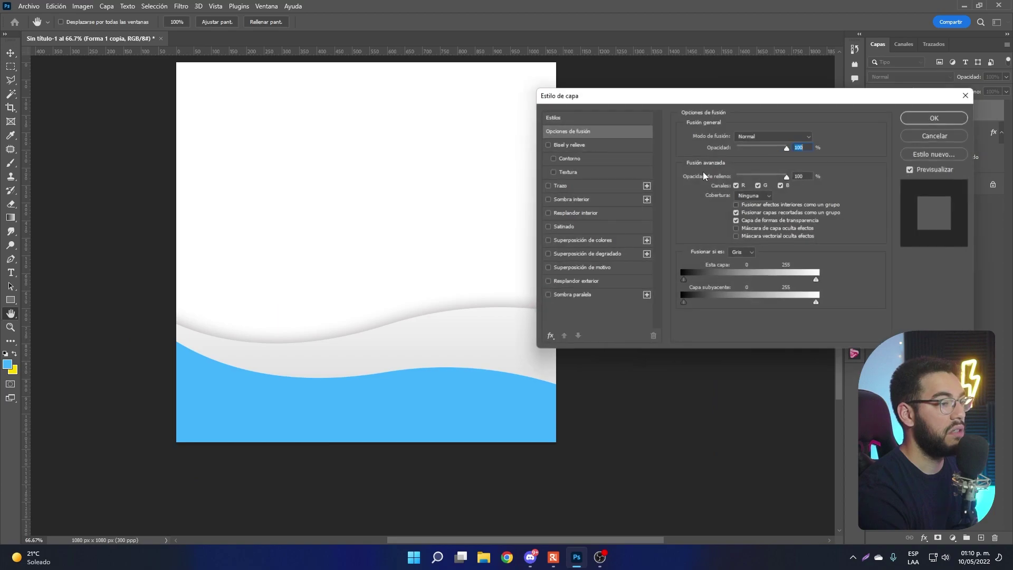
{"action": "left_click", "coordinate": [564, 118]}
{"action": "left_click", "coordinate": [751, 233]}
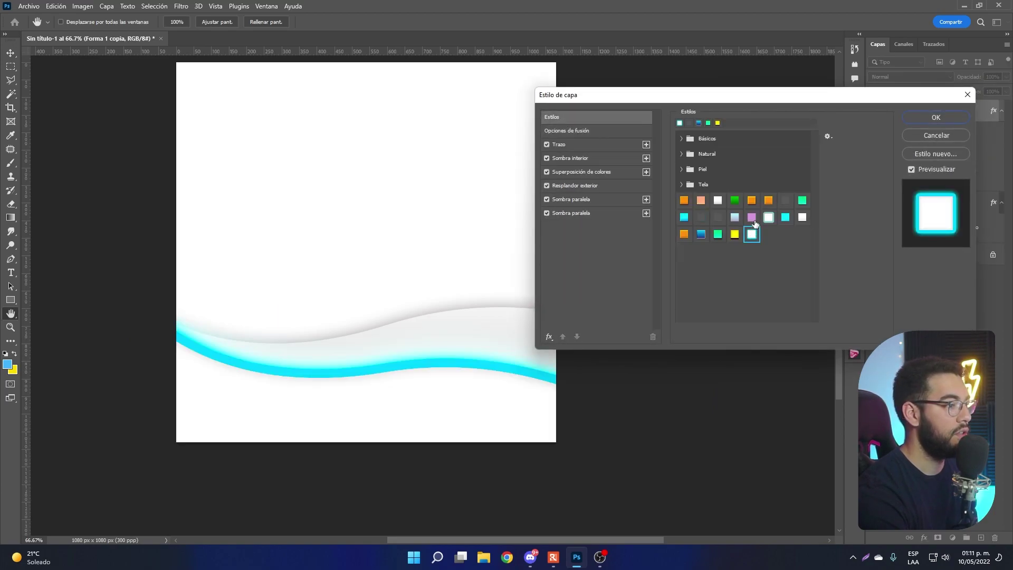
{"action": "left_click", "coordinate": [753, 218]}
{"action": "left_click", "coordinate": [684, 234]}
{"action": "left_click", "coordinate": [684, 218]}
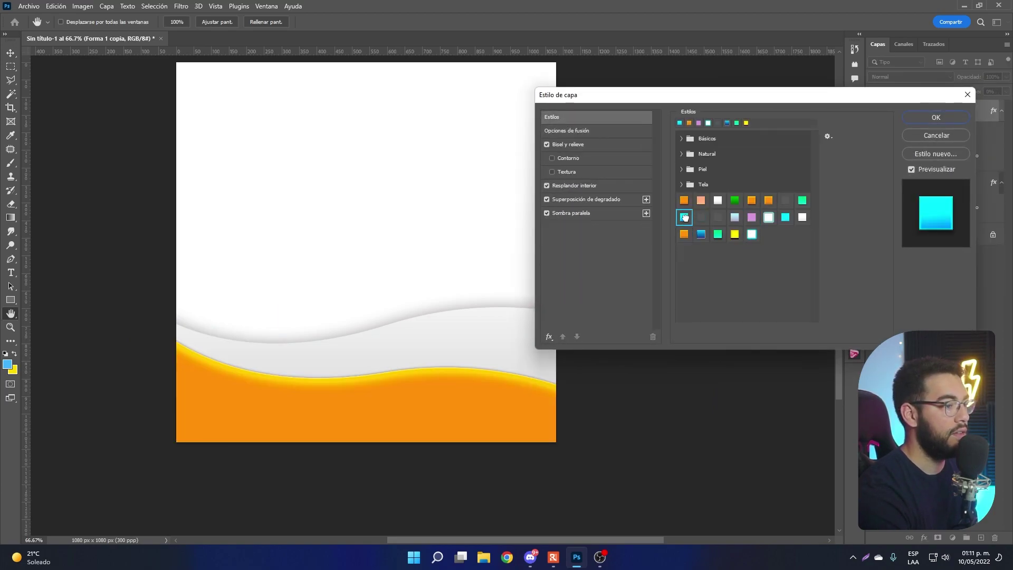
{"action": "left_click", "coordinate": [718, 201]}
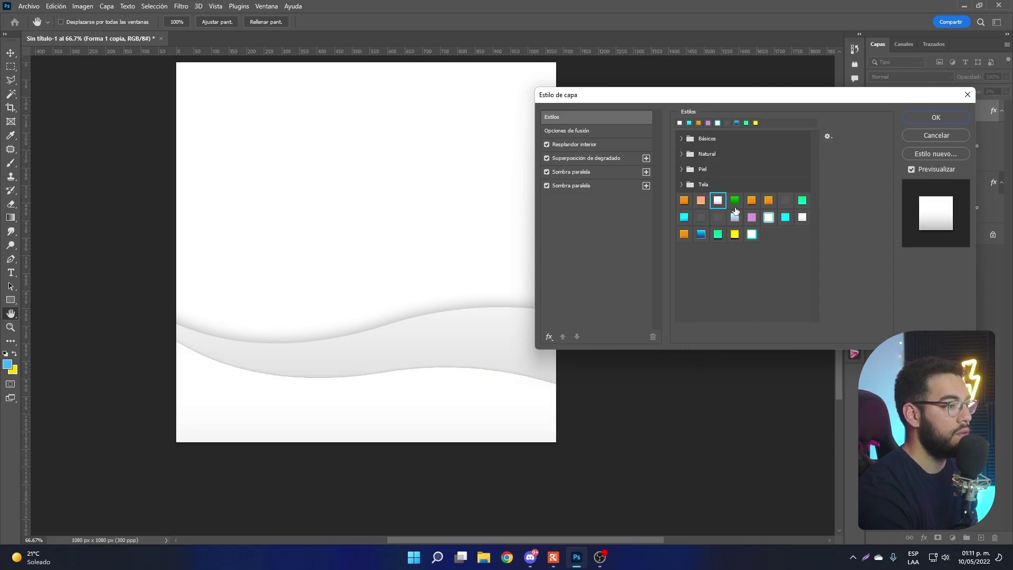
{"action": "left_click", "coordinate": [801, 200]}
{"action": "key", "text": "Return"}
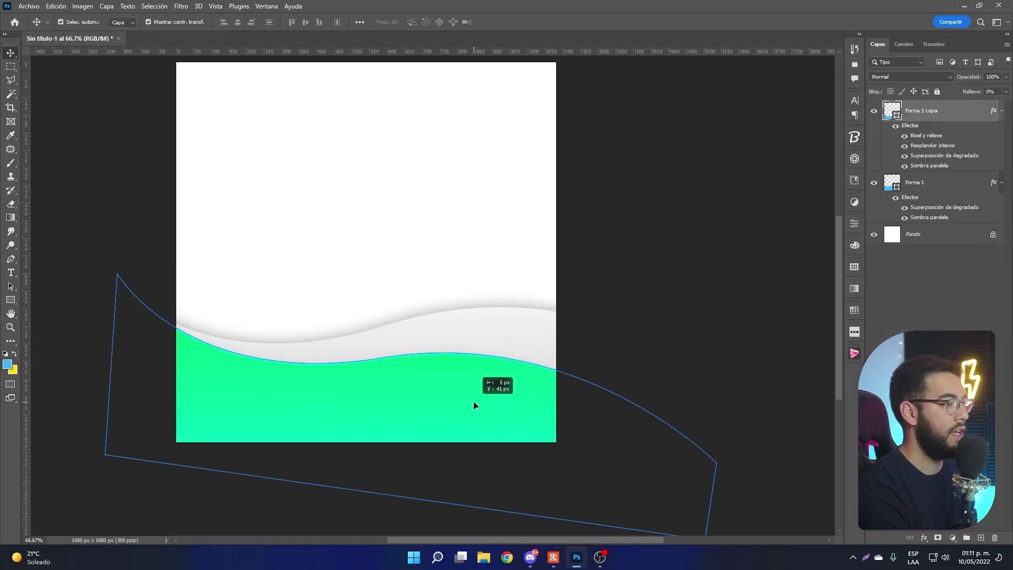
Hide the Fondo background layer and rotate the white Forma 1 wave
{"action": "key", "text": "v"}
{"action": "left_click", "coordinate": [728, 290]}
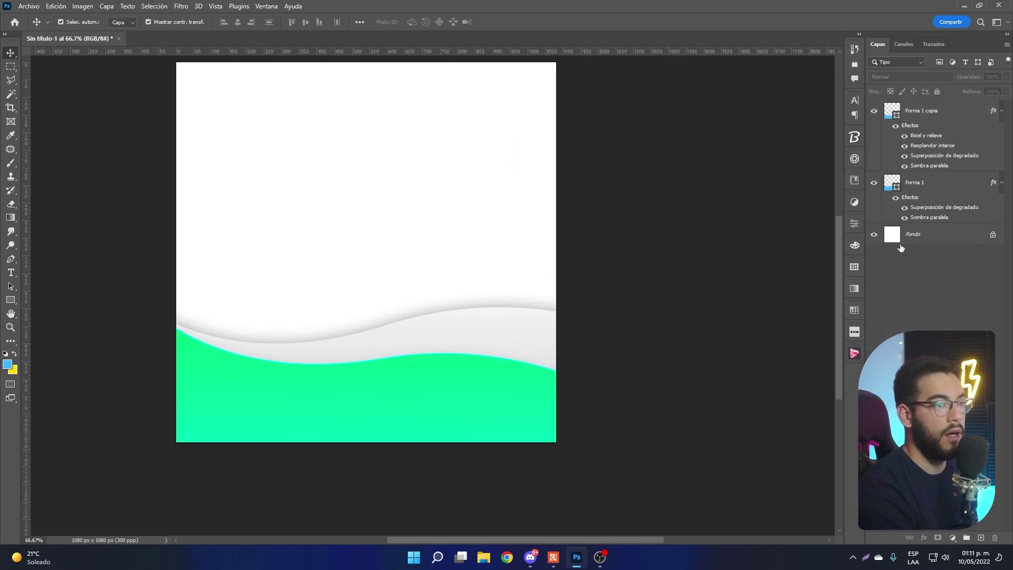
{"action": "left_click", "coordinate": [874, 235]}
{"action": "left_click", "coordinate": [519, 332]}
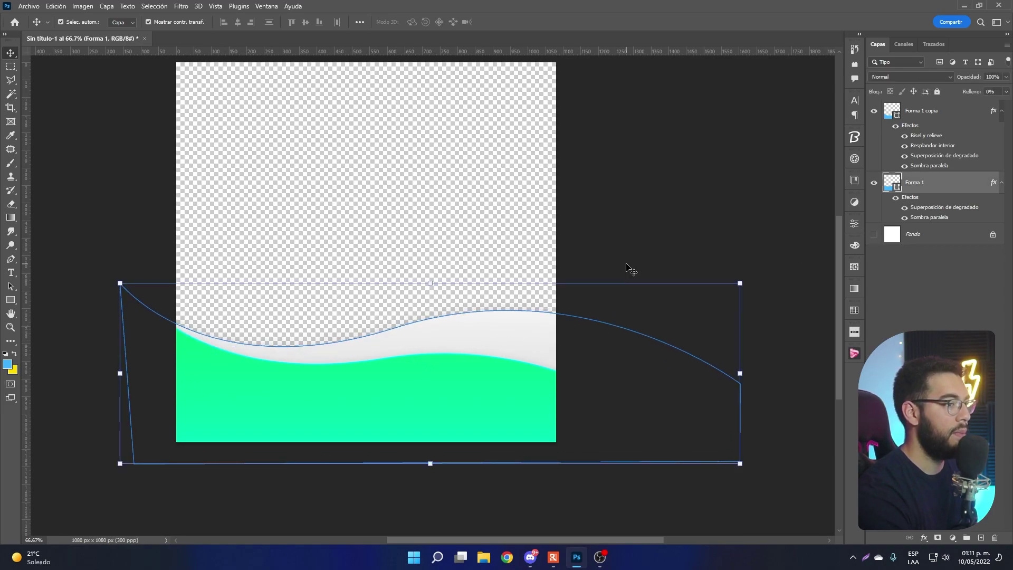
{"action": "left_click_drag", "start_coordinate": [627, 273], "coordinate": [617, 260]}
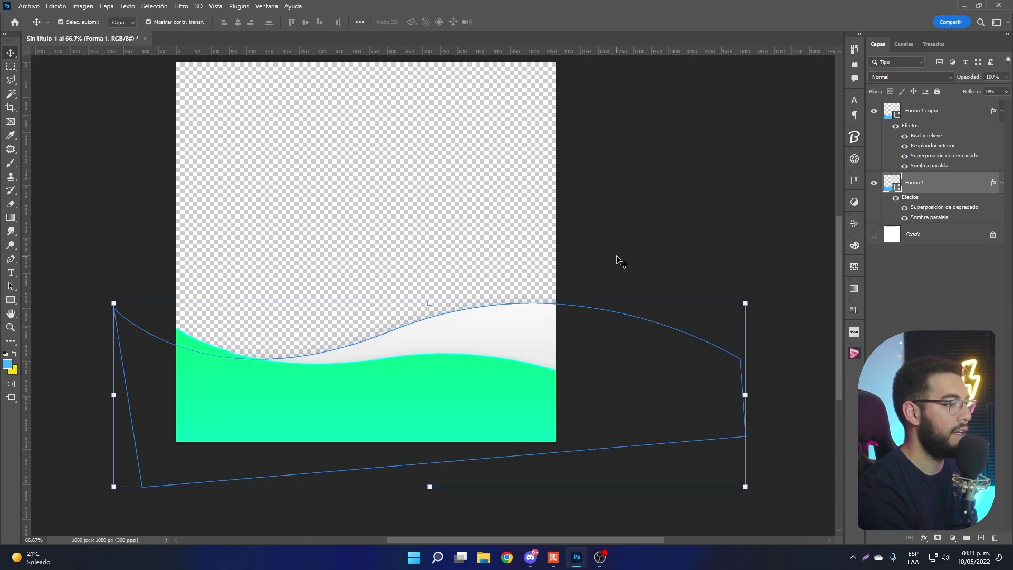
{"action": "left_click", "coordinate": [660, 248]}
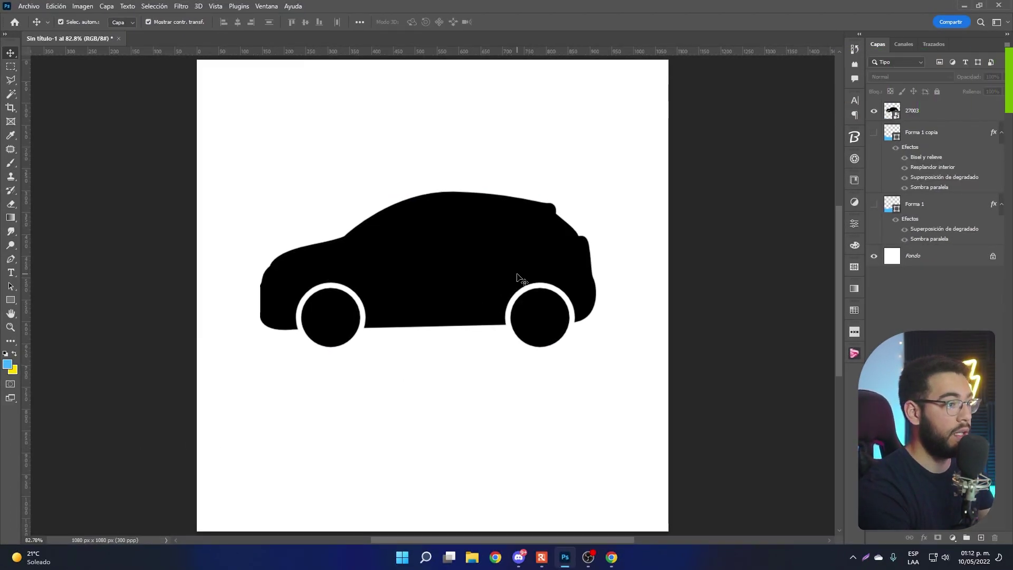
Select the 27003 car layer and switch to the Pen tool in Shape mode
{"action": "left_click", "coordinate": [516, 275]}
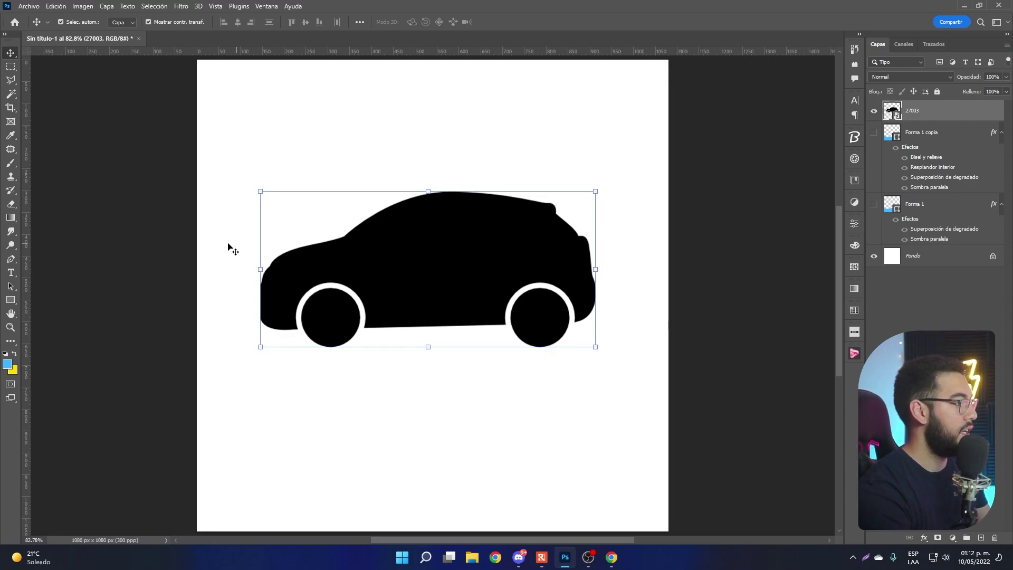
{"action": "left_click", "coordinate": [10, 258]}
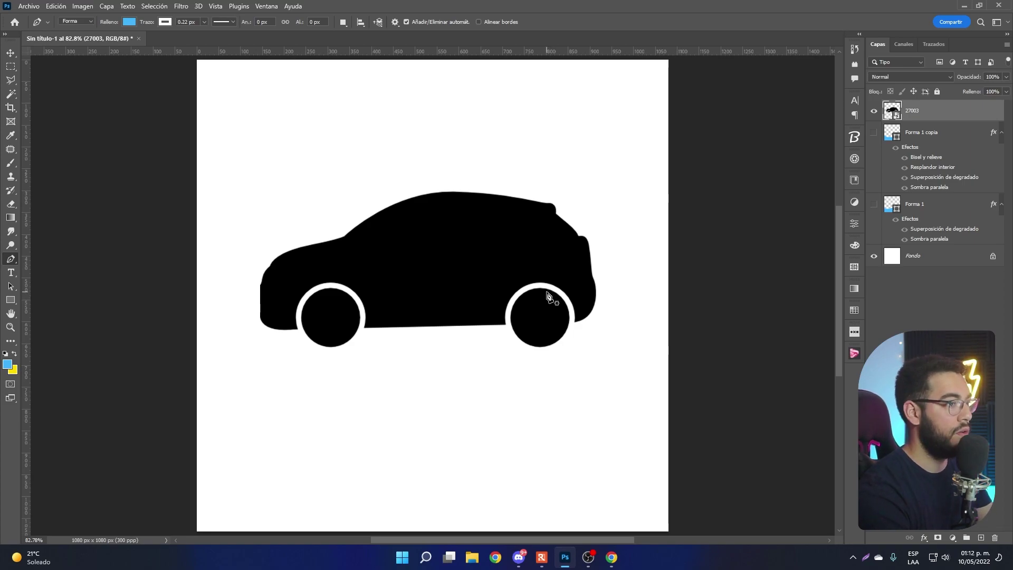
Set new shapes to no fill with a 3.21 px stroke
{"action": "scroll", "coordinate": [317, 343], "scroll_direction": "up", "scroll_amount": 3}
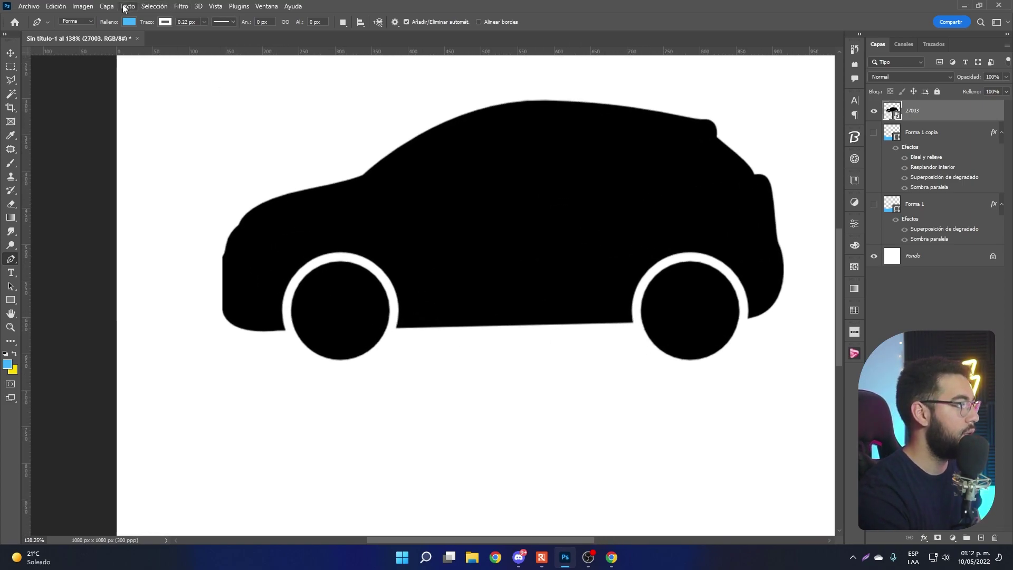
{"action": "left_click", "coordinate": [129, 23]}
{"action": "left_click", "coordinate": [67, 42]}
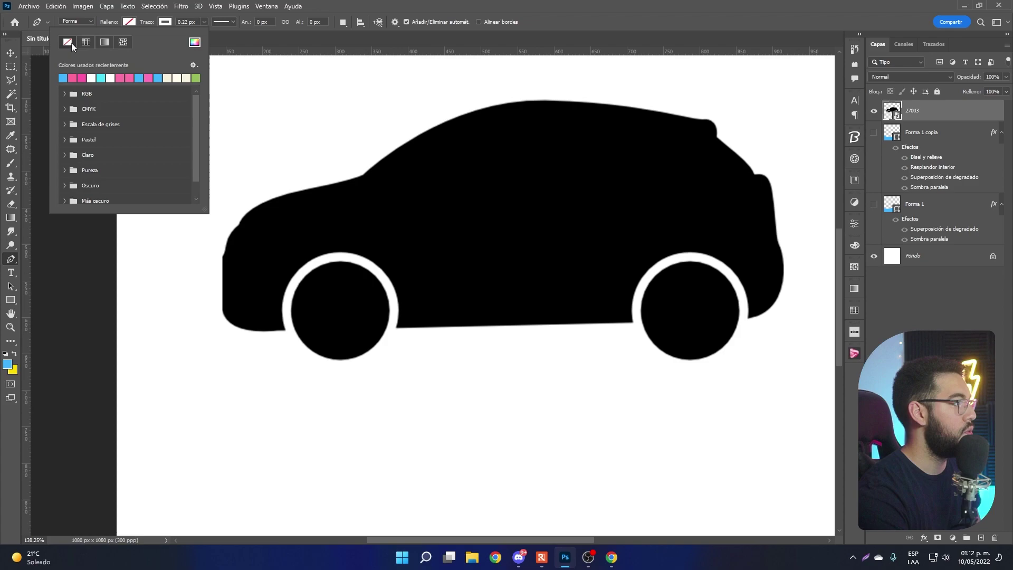
{"action": "left_click", "coordinate": [165, 23]}
{"action": "left_click", "coordinate": [172, 20]}
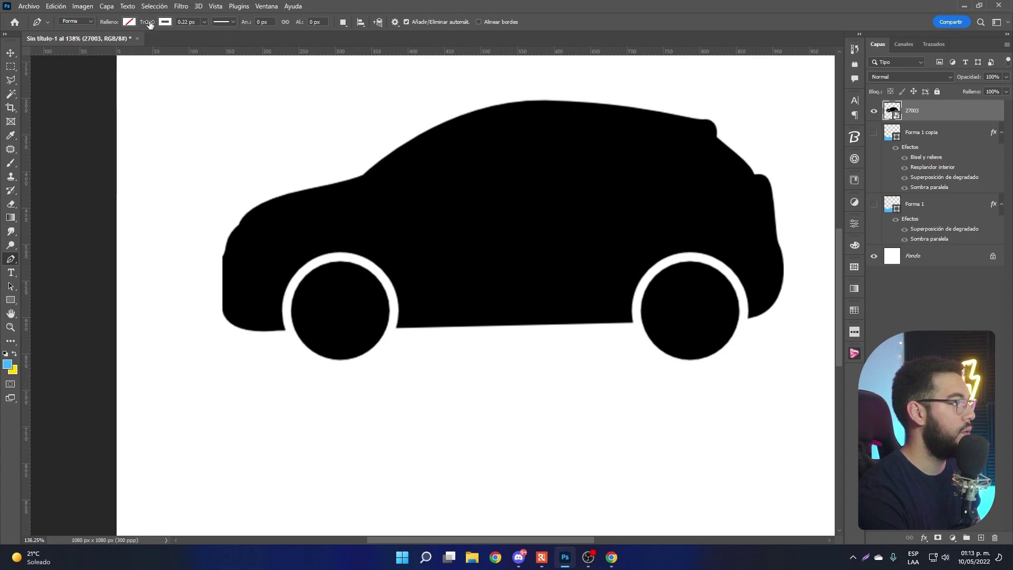
{"action": "left_click", "coordinate": [200, 236]}
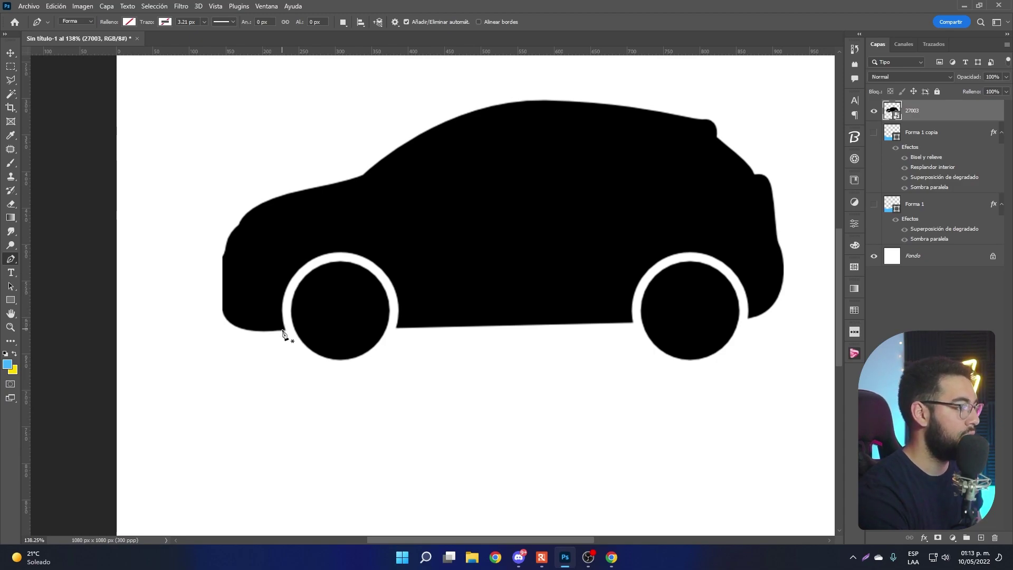
Trace the car's underside between the wheels and across the rear wheel with Pen anchors
{"action": "scroll", "coordinate": [284, 333], "scroll_direction": "up", "scroll_amount": 2}
{"action": "scroll", "coordinate": [335, 332], "scroll_direction": "right", "scroll_amount": 3}
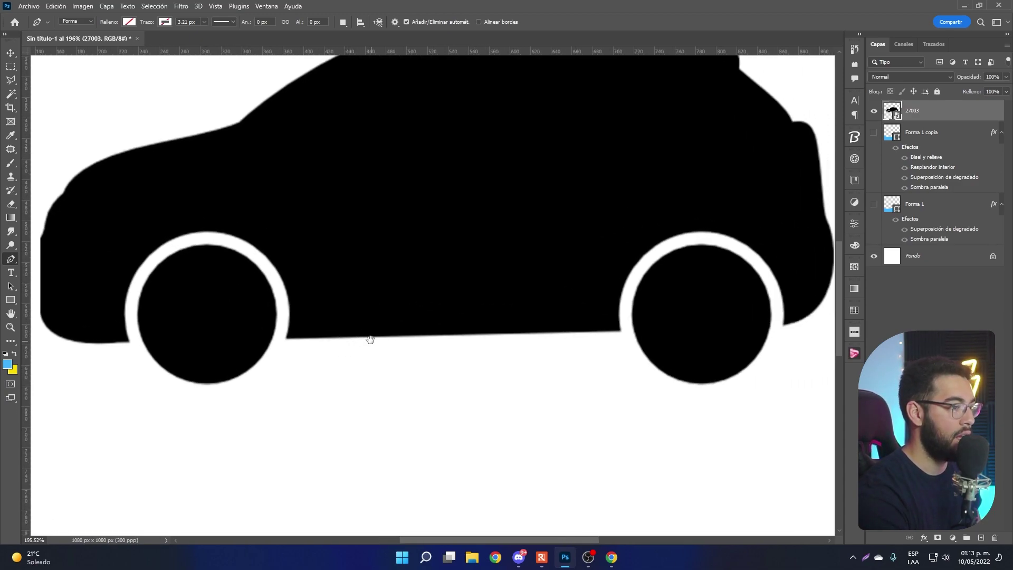
{"action": "left_click", "coordinate": [614, 331]}
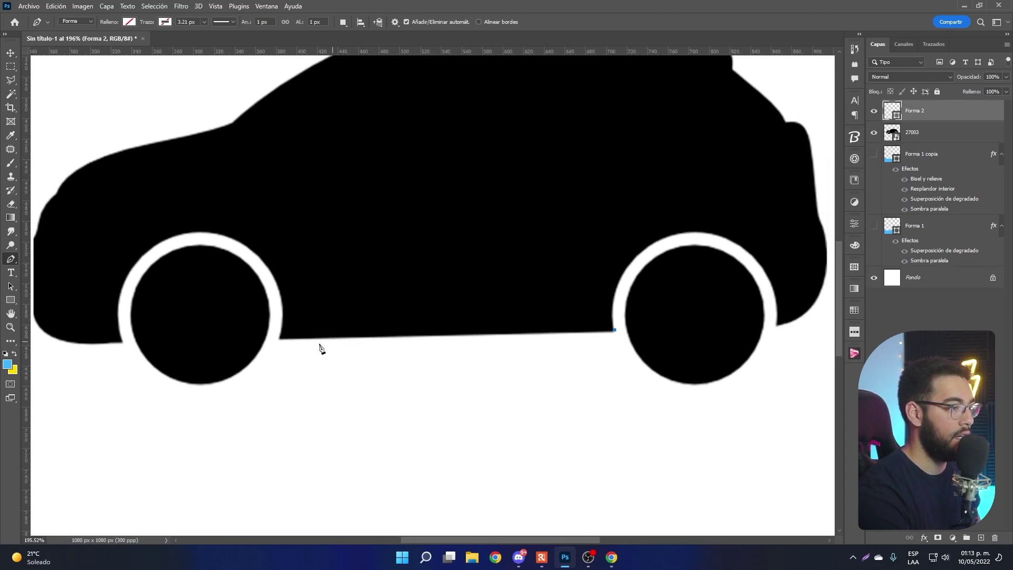
{"action": "left_click", "coordinate": [279, 340]}
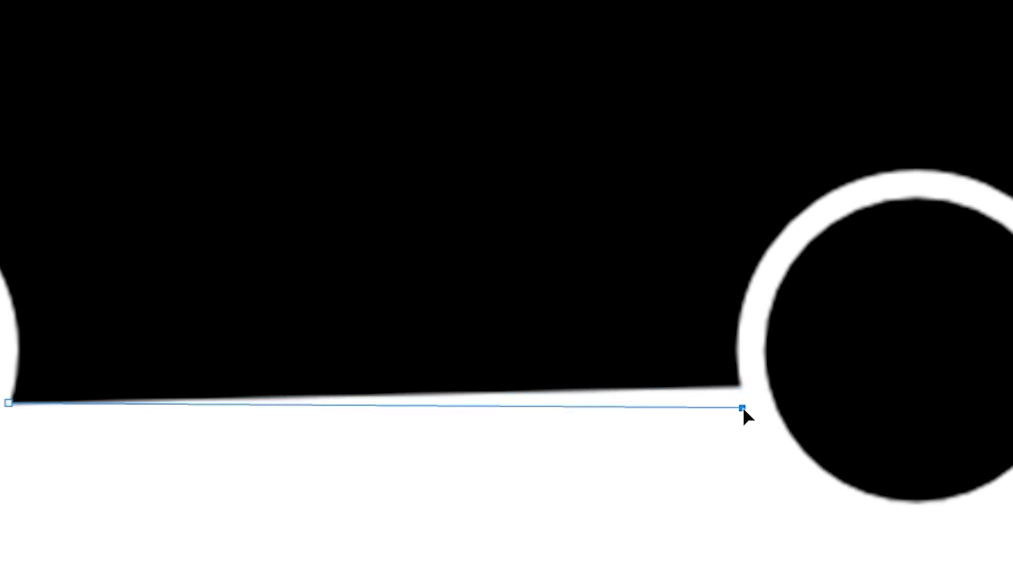
{"action": "mouse_move", "coordinate": [740, 388]}
{"action": "left_mouse_down"}
{"action": "mouse_move", "coordinate": [704, 380]}
{"action": "mouse_move", "coordinate": [322, 406]}
{"action": "left_mouse_up"}
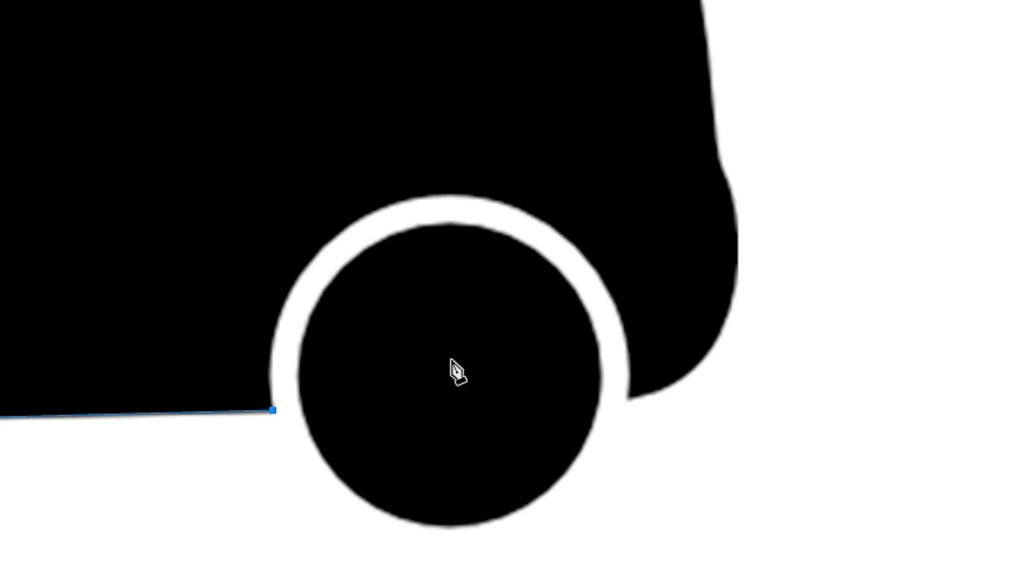
{"action": "left_click", "coordinate": [628, 395]}
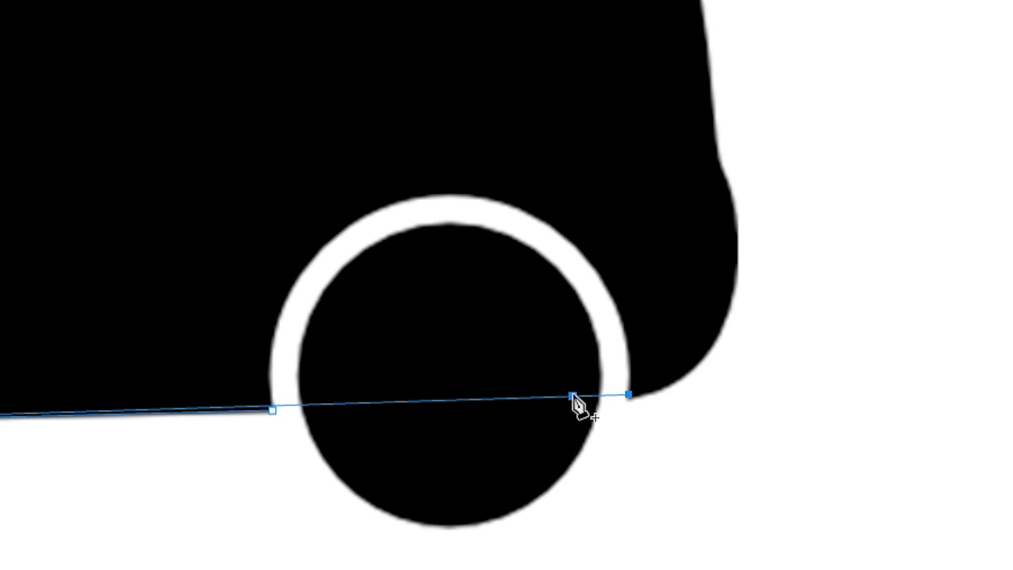
{"action": "left_click", "coordinate": [450, 400]}
{"action": "left_click_drag", "start_coordinate": [450, 400], "coordinate": [454, 399]}
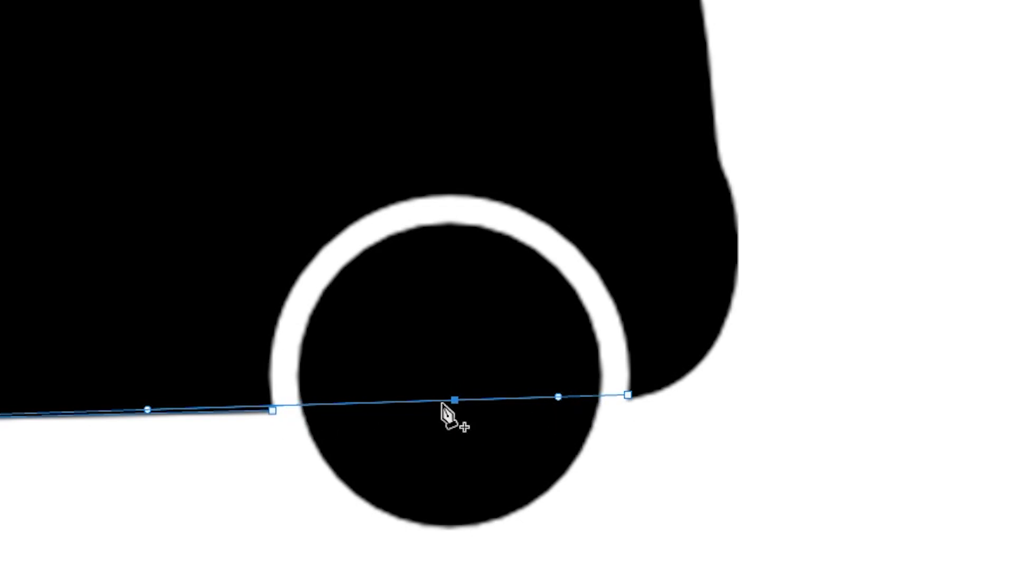
Curve the outline up over the rear wheel arch, with a sharp corner at its left base
{"action": "key", "text": "ctrl+minus"}
{"action": "left_click_drag", "start_coordinate": [467, 380], "coordinate": [551, 376]}
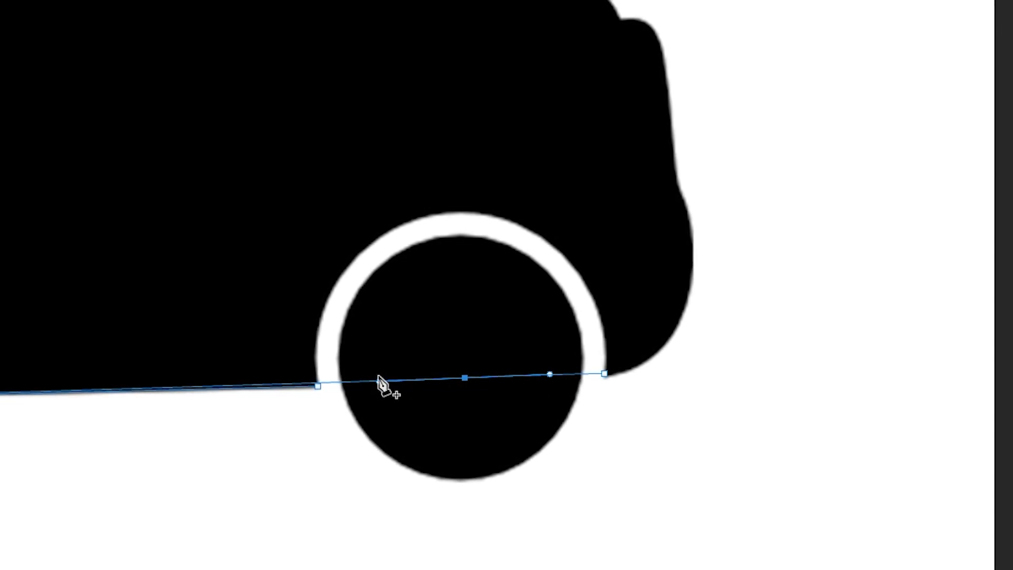
{"action": "mouse_move", "coordinate": [468, 378]}
{"action": "left_mouse_down"}
{"action": "mouse_move", "coordinate": [506, 224]}
{"action": "mouse_move", "coordinate": [452, 212]}
{"action": "left_mouse_up"}
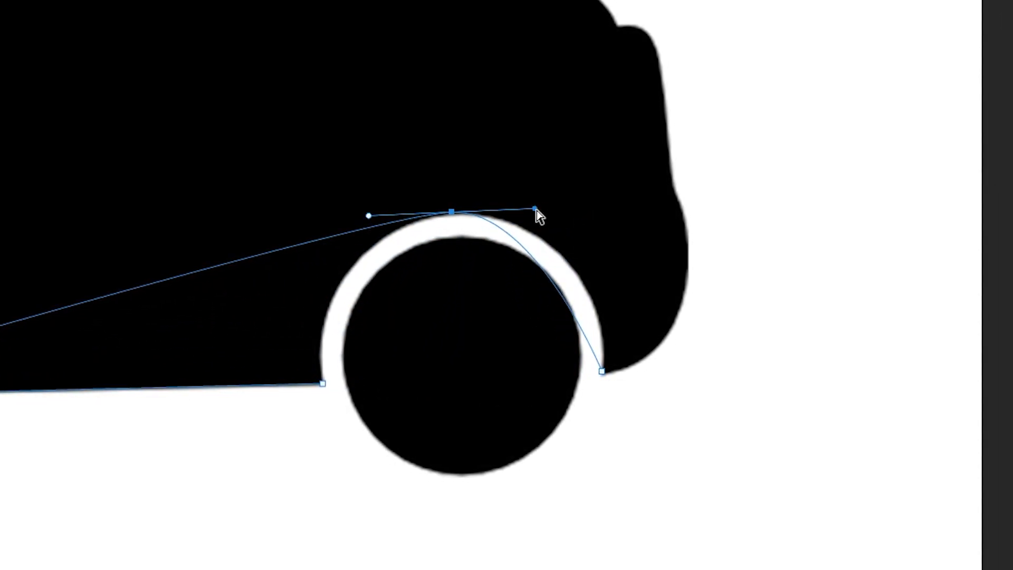
{"action": "left_click_drag", "start_coordinate": [535, 213], "coordinate": [614, 219]}
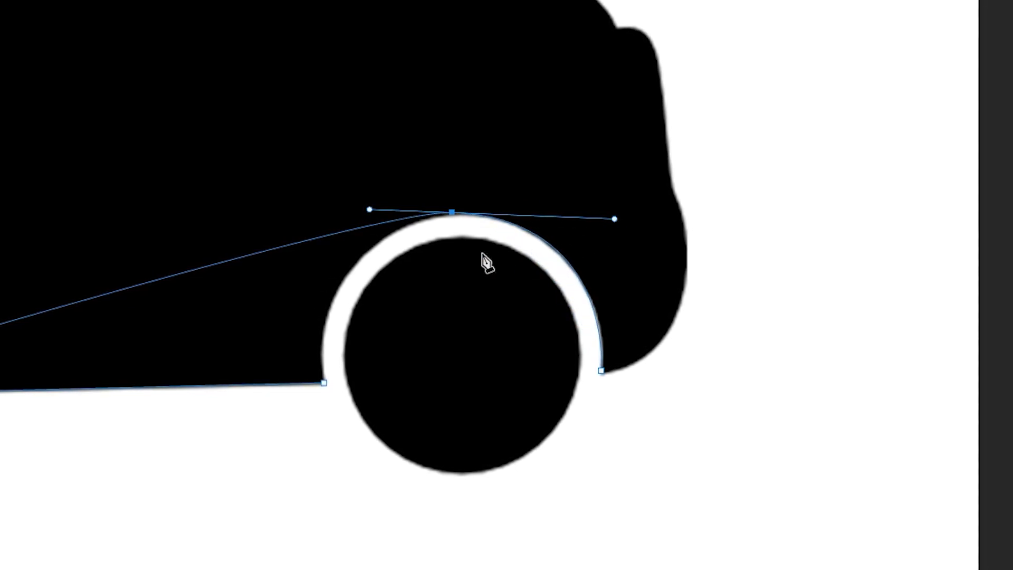
{"action": "left_click", "coordinate": [319, 236]}
{"action": "left_click", "coordinate": [319, 237]}
{"action": "key", "text": "ctrl"}
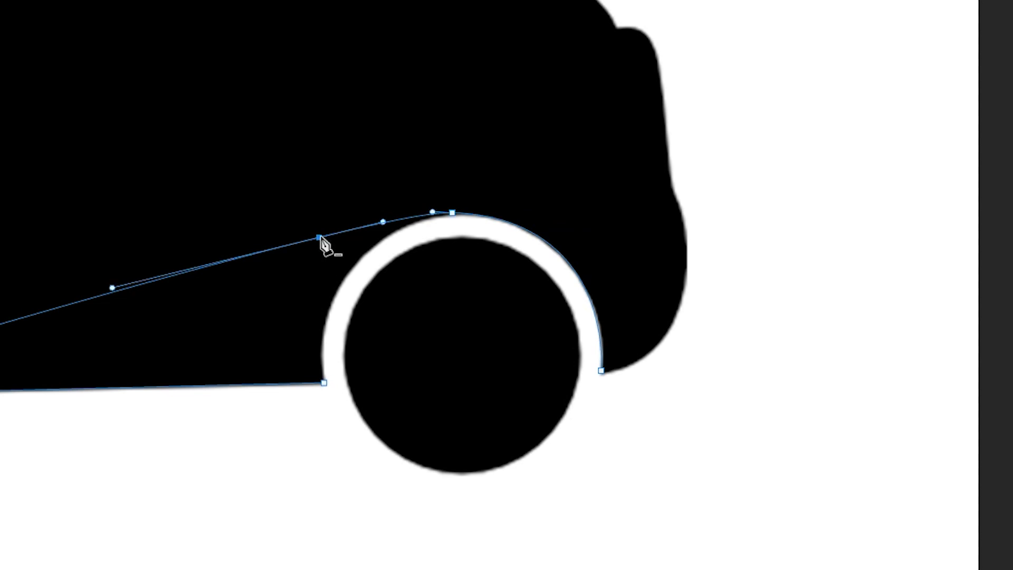
{"action": "left_click", "coordinate": [320, 237], "text": "alt"}
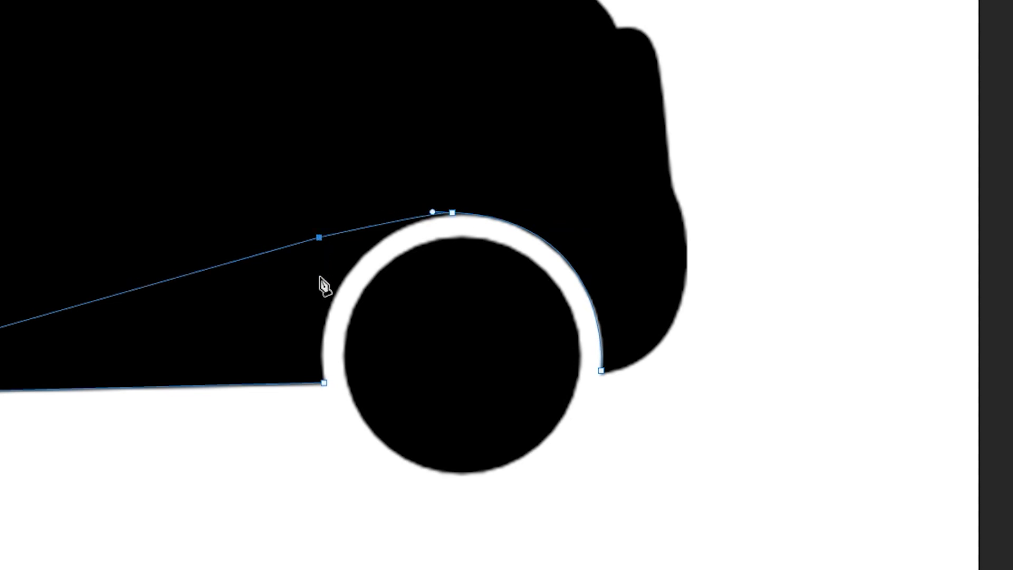
{"action": "left_click", "coordinate": [342, 233]}
{"action": "mouse_move", "coordinate": [342, 233]}
{"action": "left_mouse_down"}
{"action": "mouse_move", "coordinate": [316, 349]}
{"action": "mouse_move", "coordinate": [323, 382]}
{"action": "left_mouse_up"}
{"action": "left_click", "coordinate": [366, 318]}
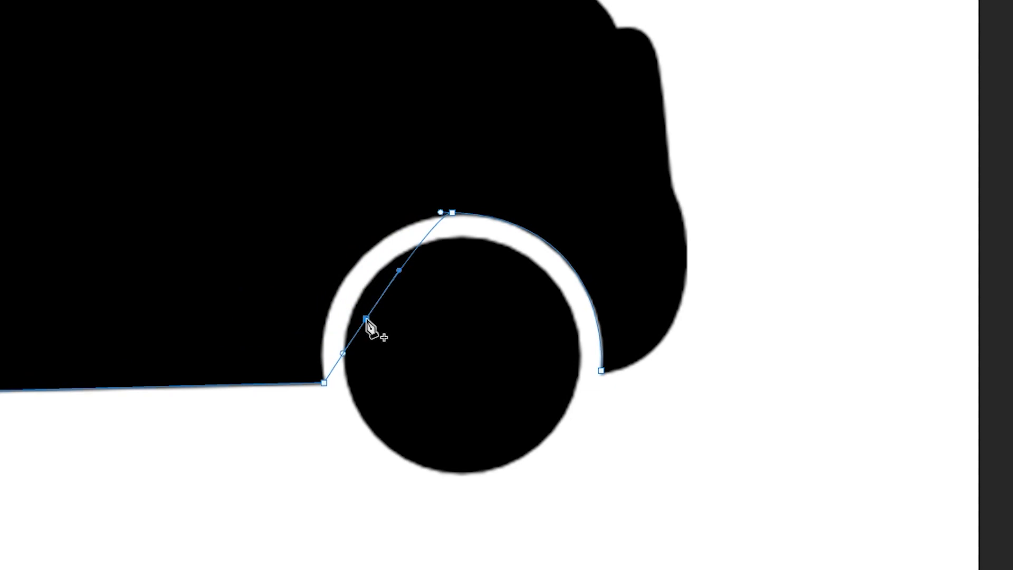
{"action": "left_click_drag", "start_coordinate": [366, 319], "coordinate": [340, 283]}
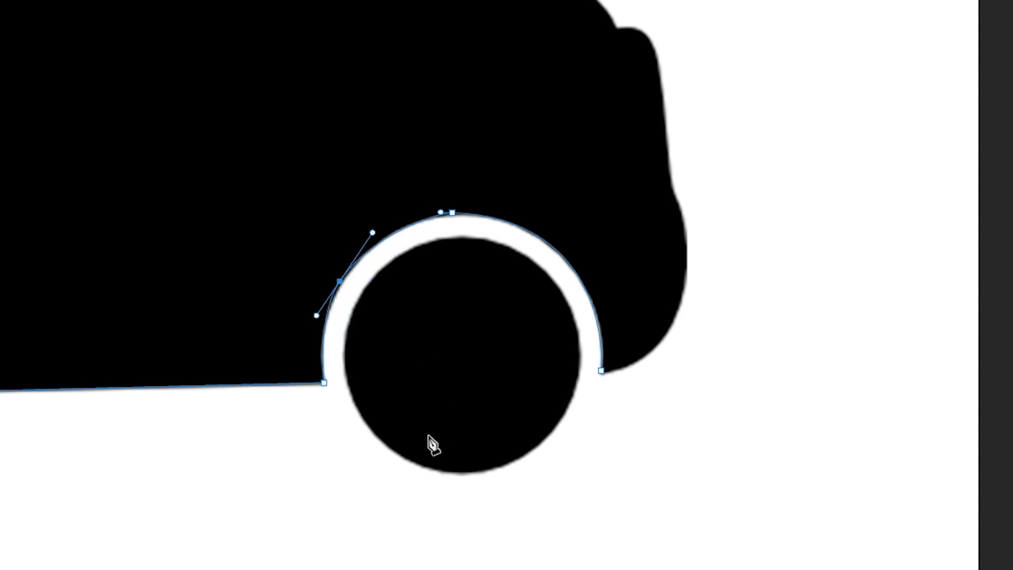
Nudge the top point of the wheel arch slightly to the right
{"action": "scroll", "coordinate": [593, 324], "scroll_direction": "up", "scroll_amount": 3}
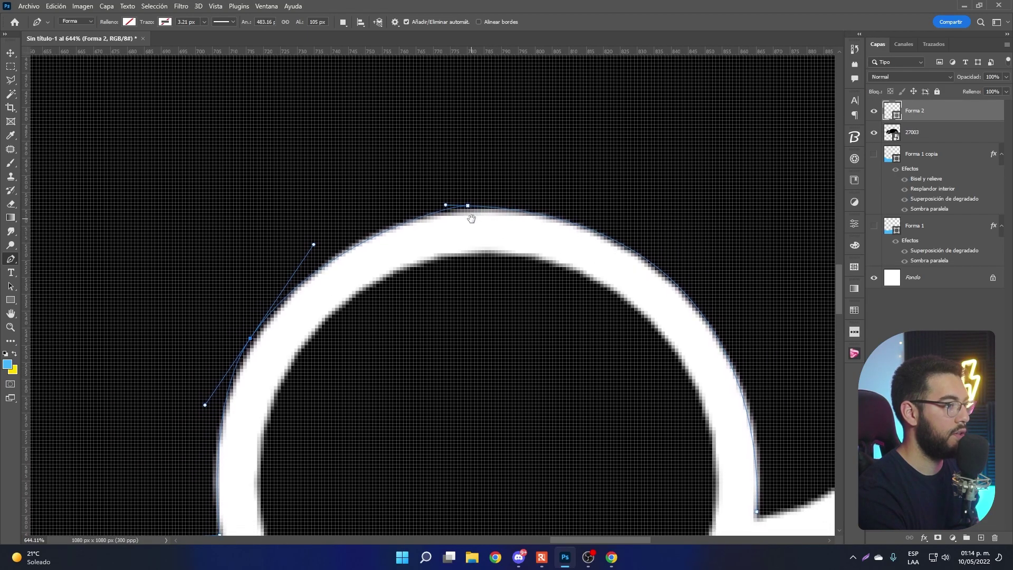
{"action": "scroll", "coordinate": [472, 219], "scroll_direction": "down", "scroll_amount": 3}
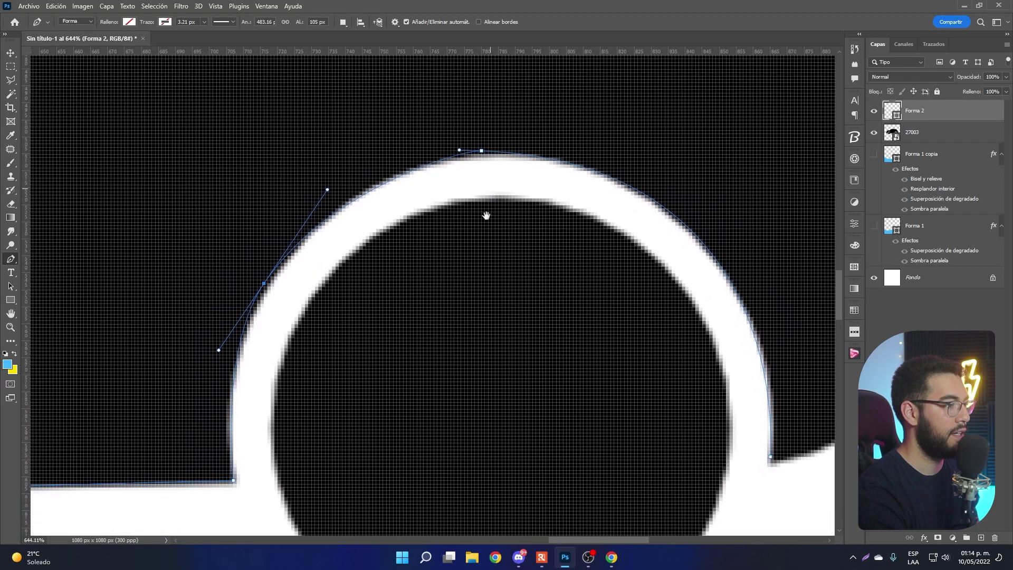
{"action": "left_click", "coordinate": [482, 162]}
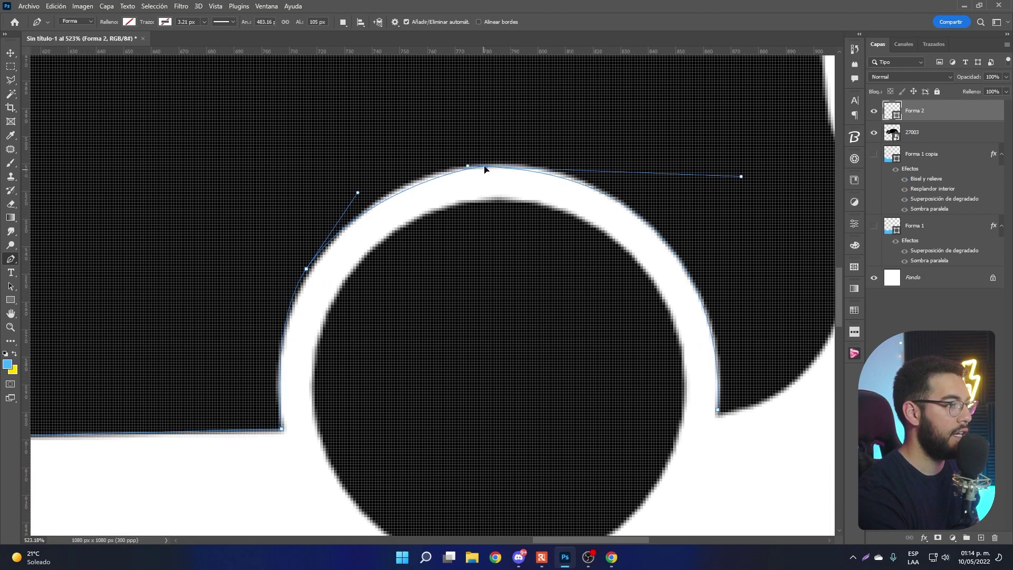
{"action": "left_click_drag", "start_coordinate": [483, 161], "coordinate": [486, 162]}
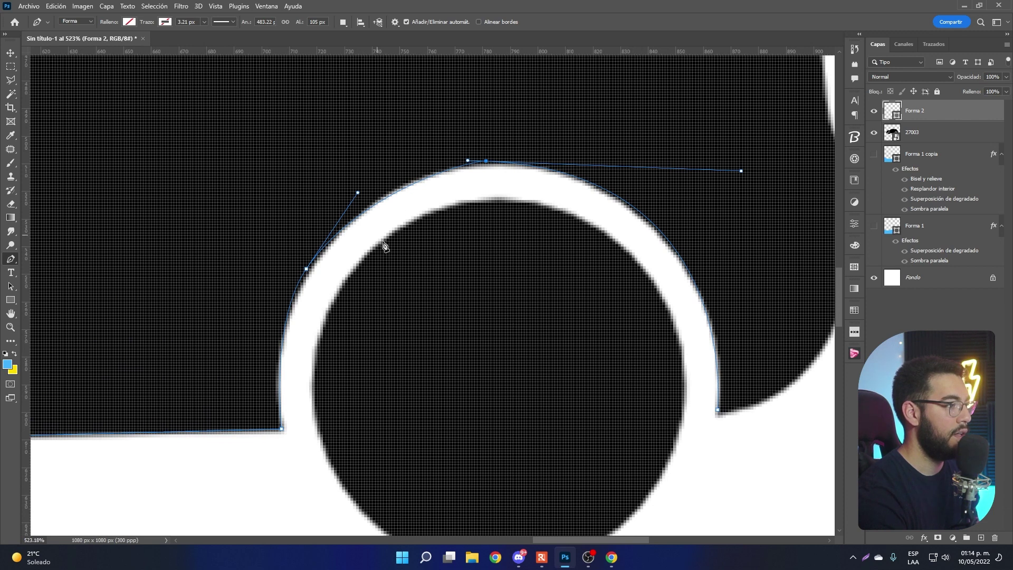
{"action": "scroll", "coordinate": [607, 381], "scroll_direction": "down", "scroll_amount": 5}
{"action": "scroll", "coordinate": [541, 364], "scroll_direction": "up", "scroll_amount": 4}
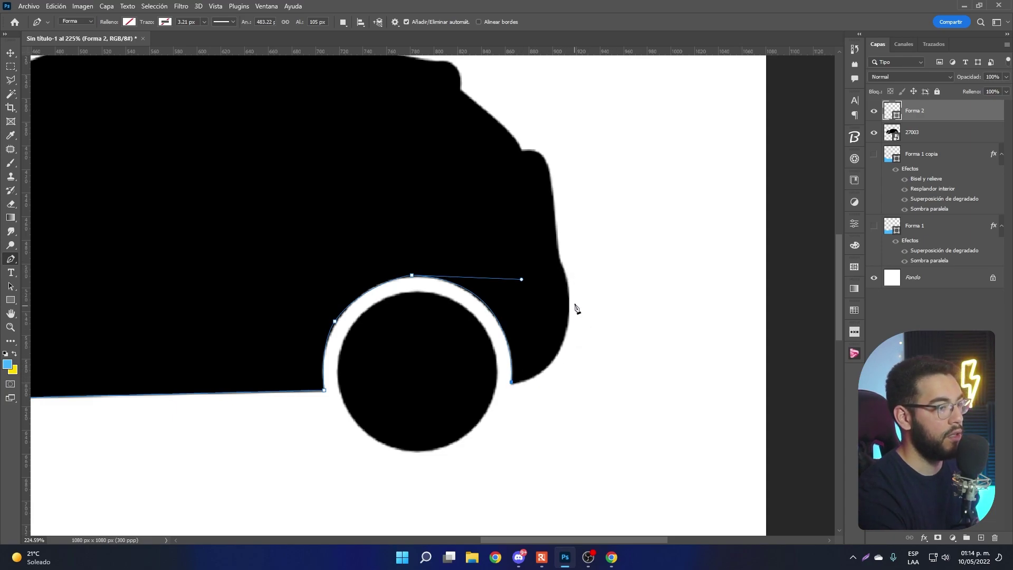
Continue the outline up the rear edge, curving it to match the rear bumper
{"action": "left_click", "coordinate": [560, 262]}
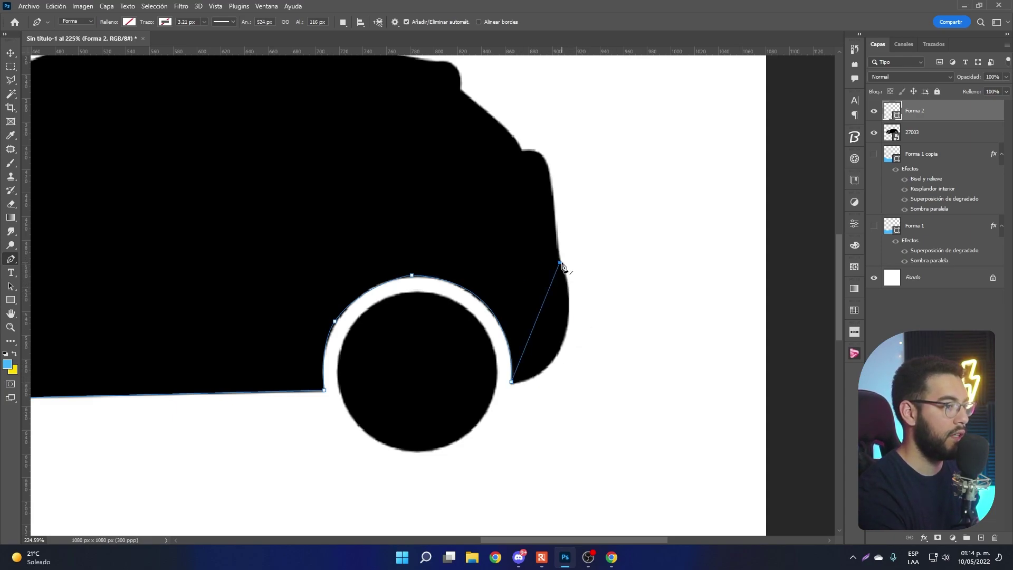
{"action": "left_click", "coordinate": [537, 317]}
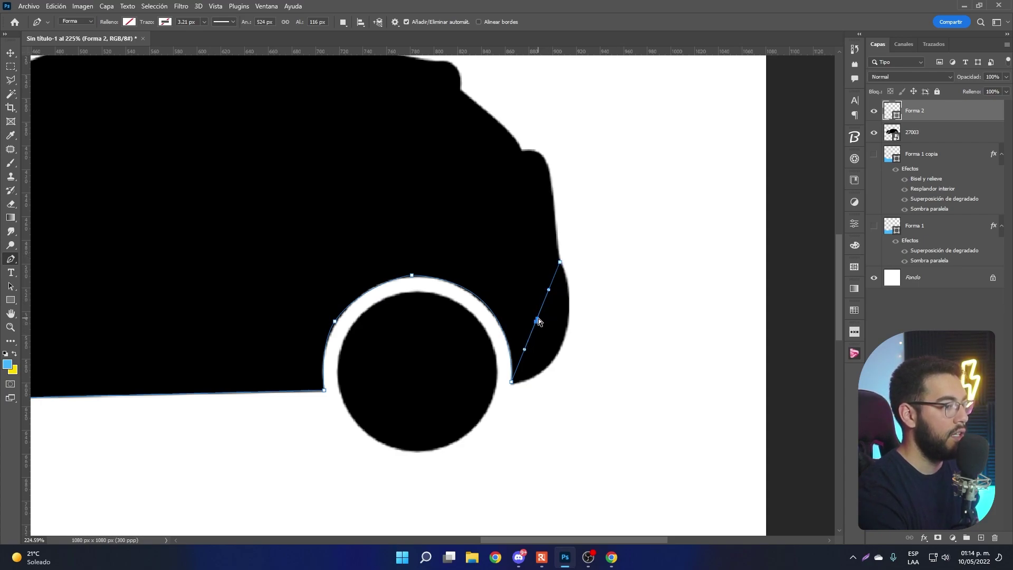
{"action": "left_click_drag", "start_coordinate": [539, 320], "coordinate": [565, 332]}
{"action": "left_click_drag", "start_coordinate": [564, 339], "coordinate": [565, 338]}
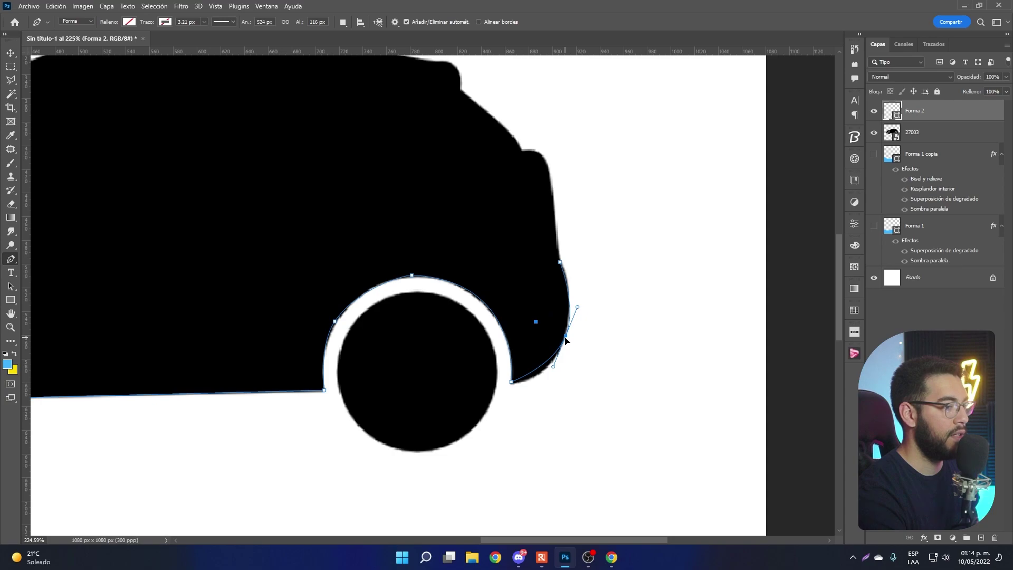
{"action": "scroll", "coordinate": [598, 387], "scroll_direction": "up", "scroll_amount": 1, "text": "alt"}
{"action": "scroll", "coordinate": [550, 374], "scroll_direction": "up", "scroll_amount": 3, "text": "alt"}
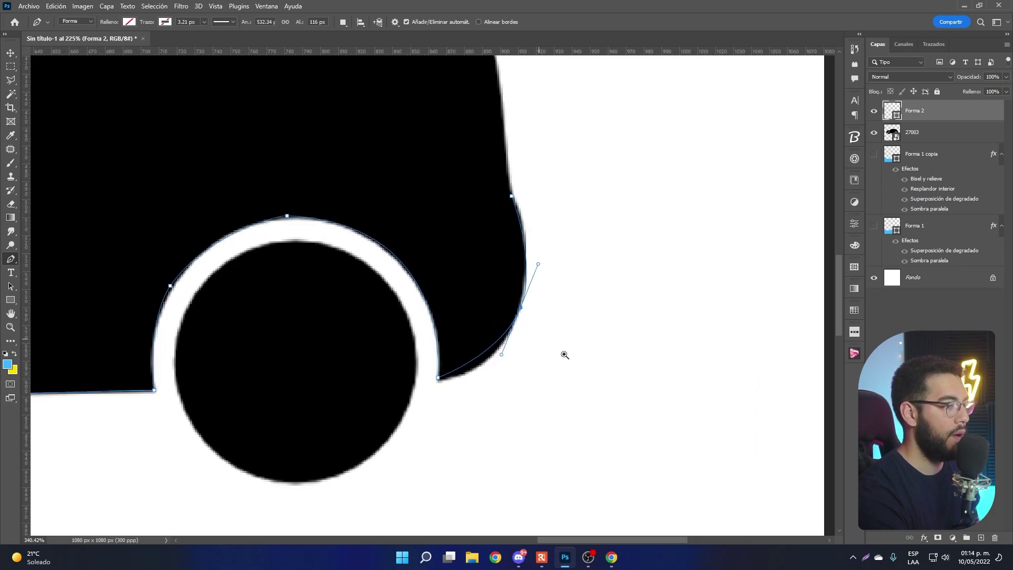
{"action": "scroll", "coordinate": [563, 353], "scroll_direction": "up", "scroll_amount": 1, "text": "alt"}
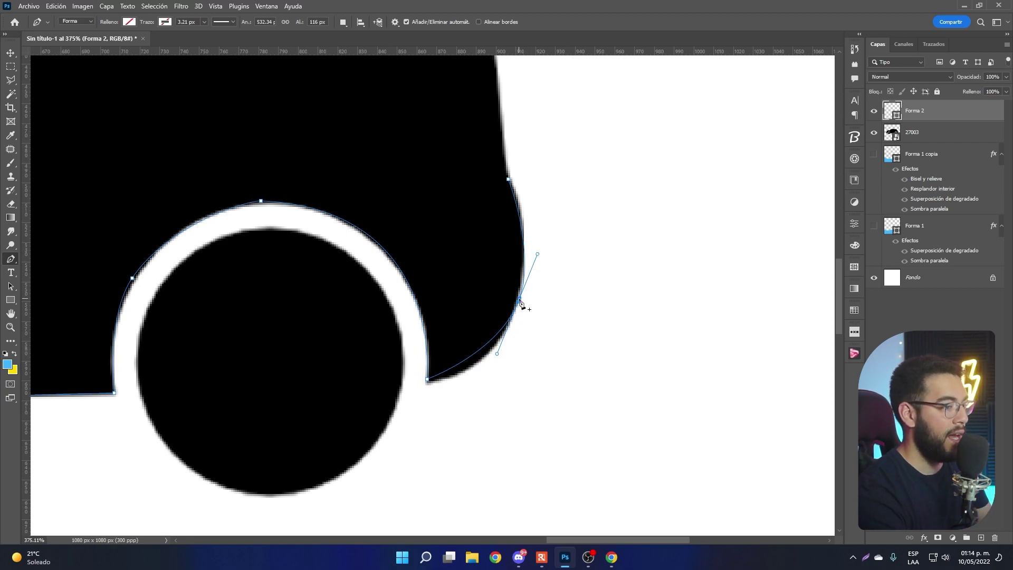
{"action": "mouse_move", "coordinate": [519, 305]}
{"action": "left_mouse_down"}
{"action": "mouse_move", "coordinate": [534, 222]}
{"action": "mouse_move", "coordinate": [538, 231]}
{"action": "left_mouse_up"}
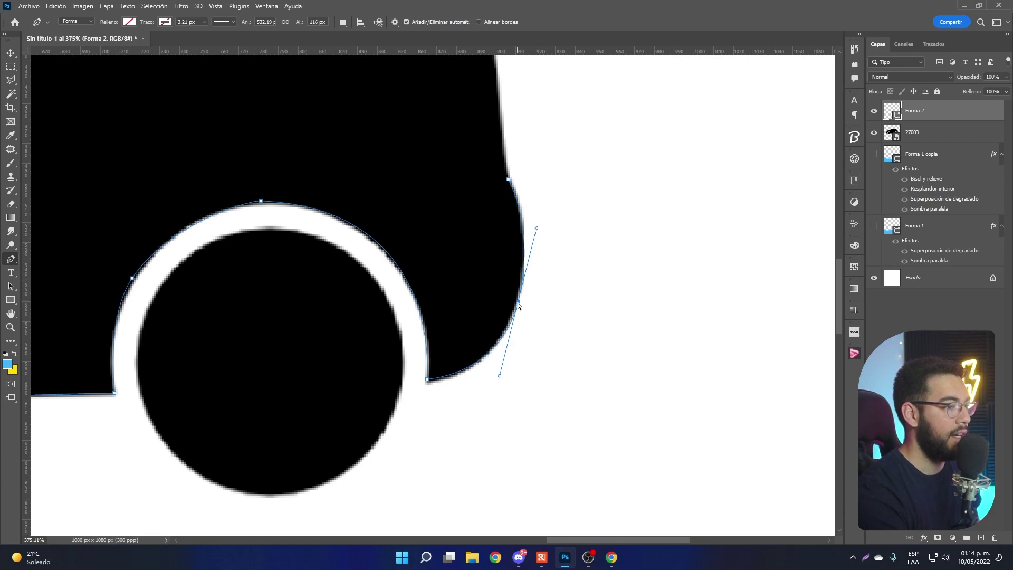
{"action": "left_click_drag", "start_coordinate": [518, 301], "coordinate": [518, 299]}
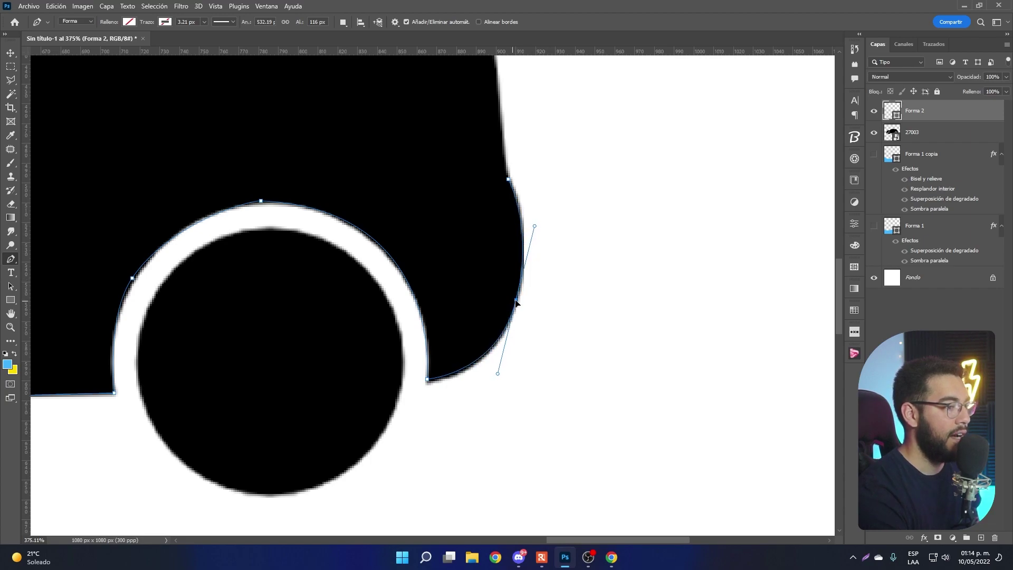
Follow the wheel arch and add anchors along the rear edge to the upper rear corner
{"action": "left_click", "coordinate": [428, 381]}
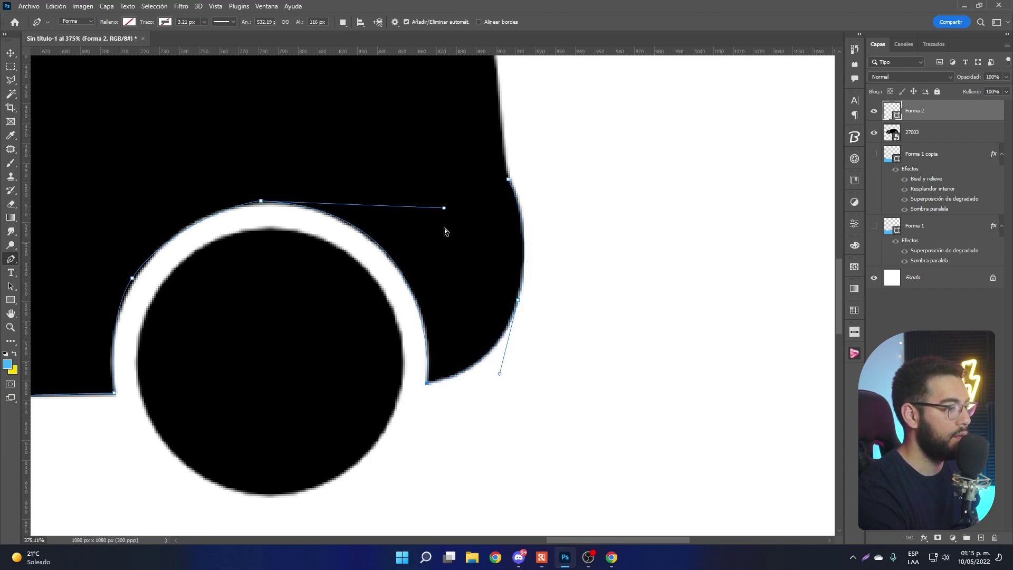
{"action": "left_click_drag", "start_coordinate": [444, 210], "coordinate": [446, 211]}
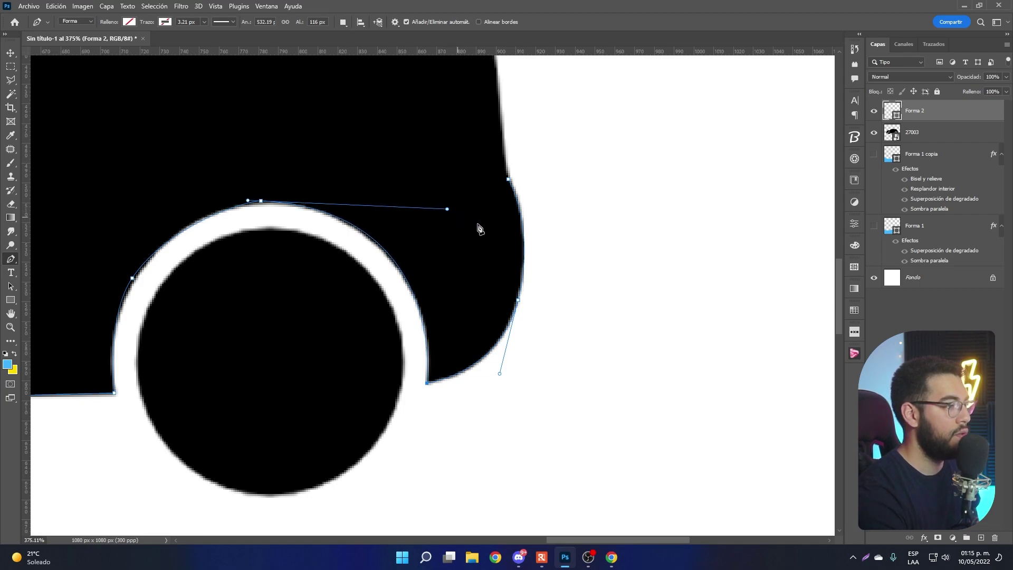
{"action": "scroll", "coordinate": [479, 228], "scroll_direction": "up", "scroll_amount": 5}
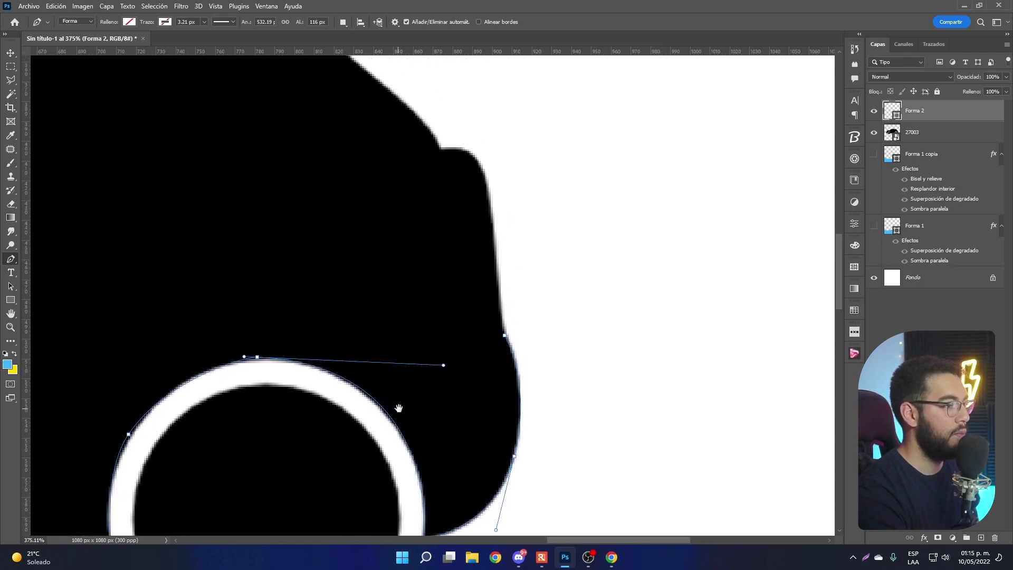
{"action": "left_click", "coordinate": [439, 146]}
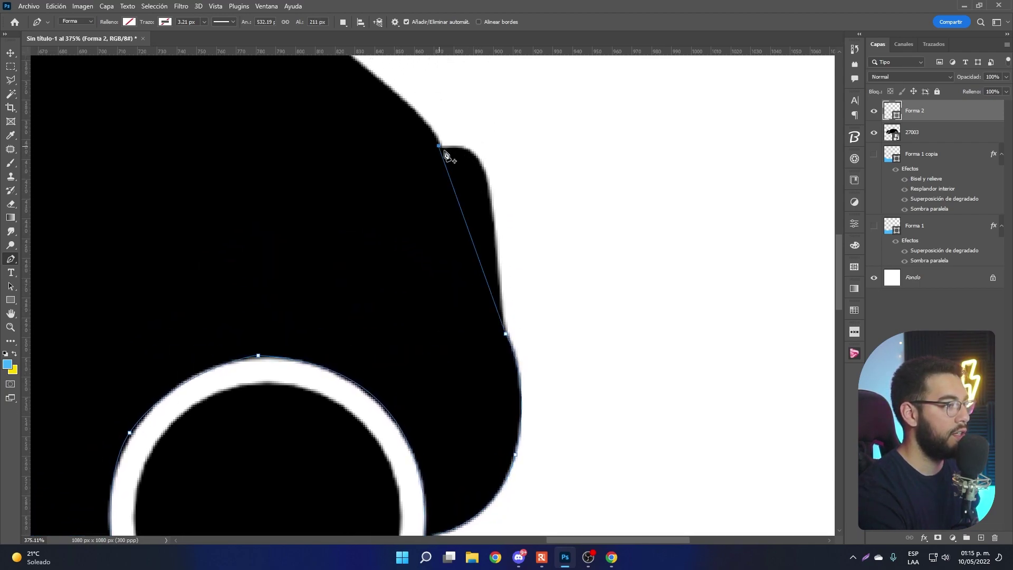
{"action": "left_click", "coordinate": [461, 210]}
{"action": "left_click_drag", "start_coordinate": [460, 210], "coordinate": [486, 174]}
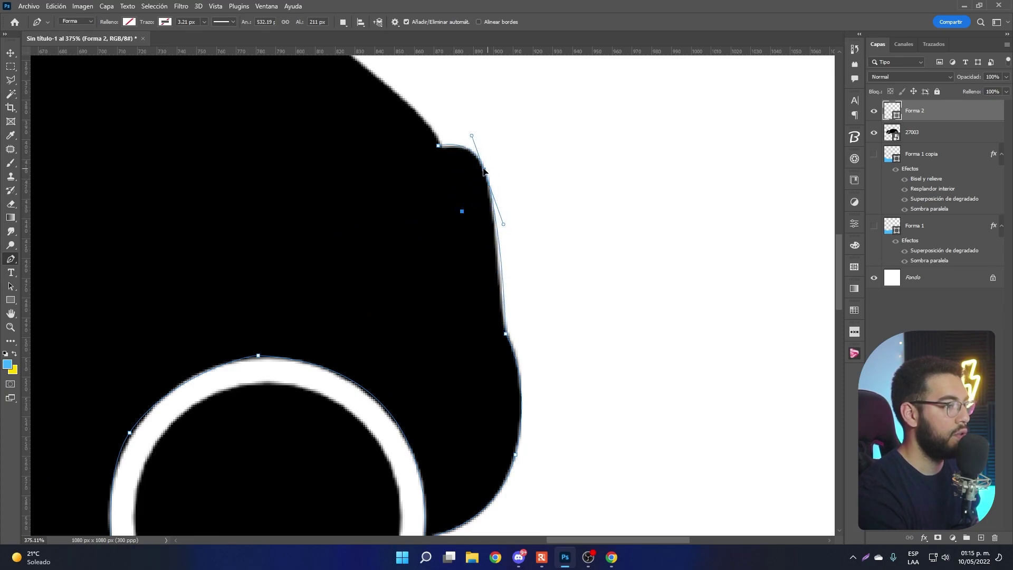
{"action": "left_click", "coordinate": [499, 231]}
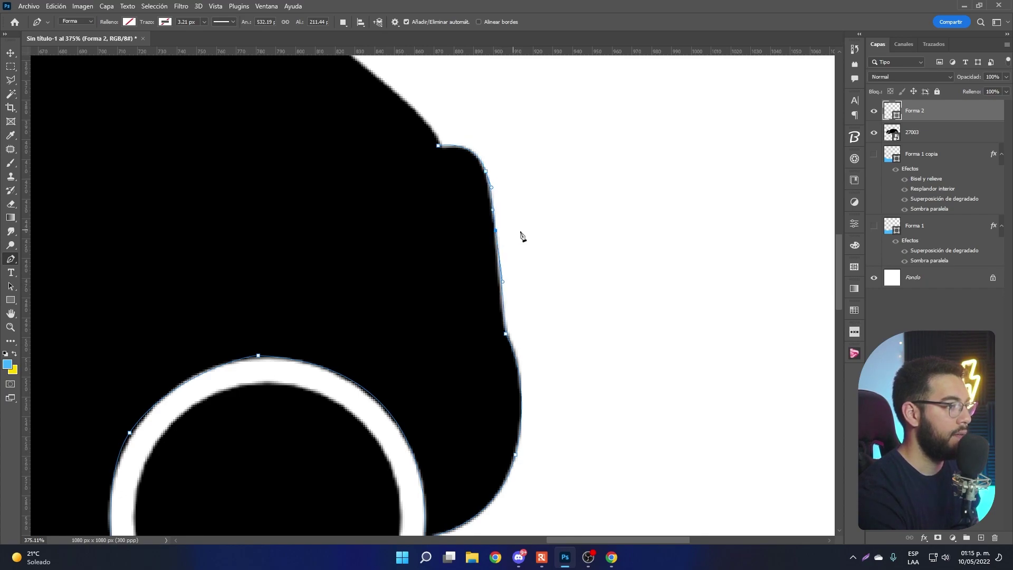
{"action": "mouse_move", "coordinate": [521, 235]}
{"action": "left_mouse_down"}
{"action": "mouse_move", "coordinate": [575, 251]}
{"action": "mouse_move", "coordinate": [601, 367]}
{"action": "mouse_move", "coordinate": [563, 348]}
{"action": "left_mouse_up"}
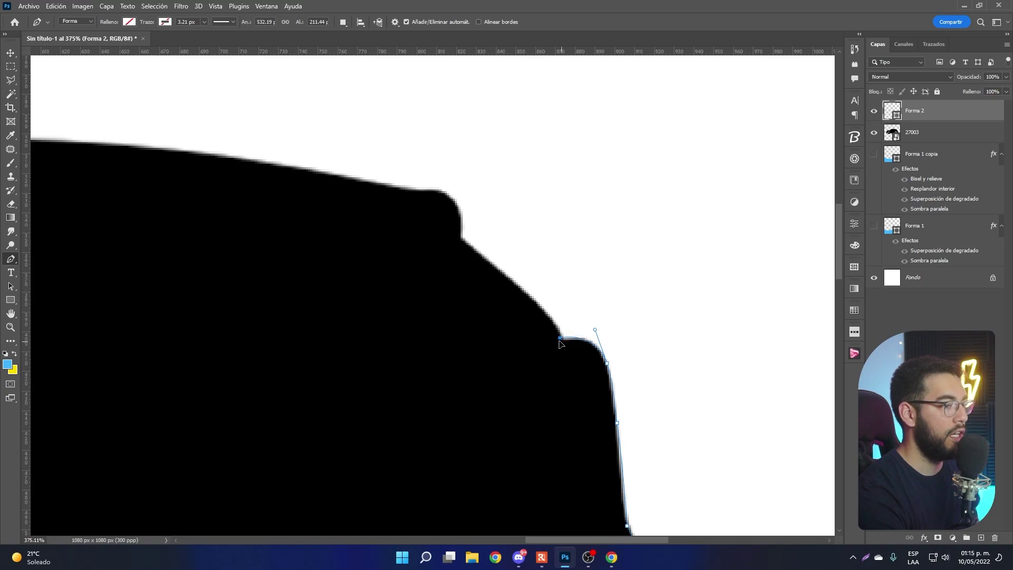
{"action": "mouse_move", "coordinate": [497, 262]}
{"action": "left_mouse_down"}
{"action": "mouse_move", "coordinate": [564, 217]}
{"action": "mouse_move", "coordinate": [461, 159]}
{"action": "mouse_move", "coordinate": [530, 196]}
{"action": "mouse_move", "coordinate": [455, 205]}
{"action": "left_mouse_up"}
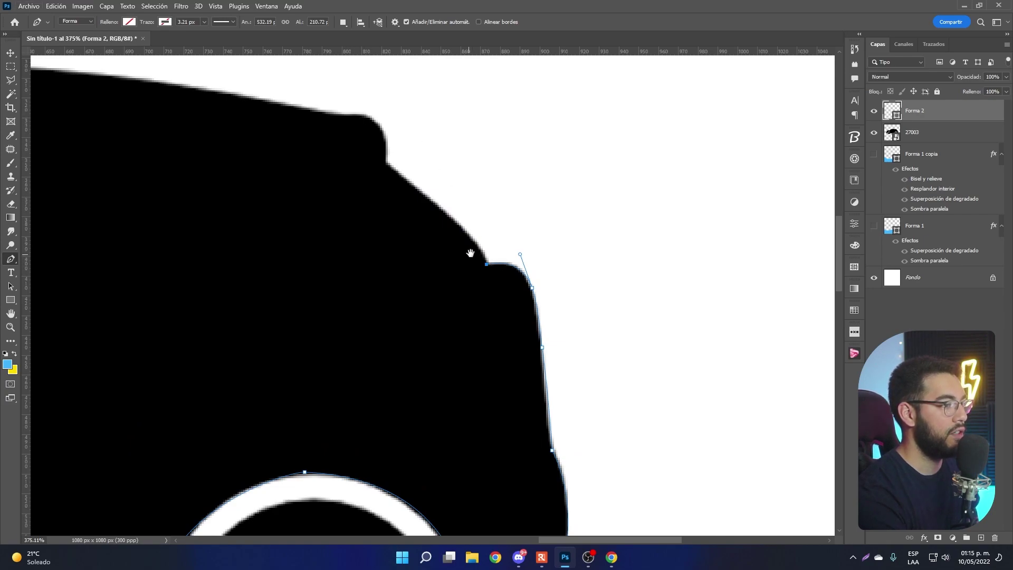
{"action": "left_click_drag", "start_coordinate": [470, 253], "coordinate": [567, 238]}
{"action": "scroll", "coordinate": [460, 258], "scroll_direction": "down", "scroll_amount": 10}
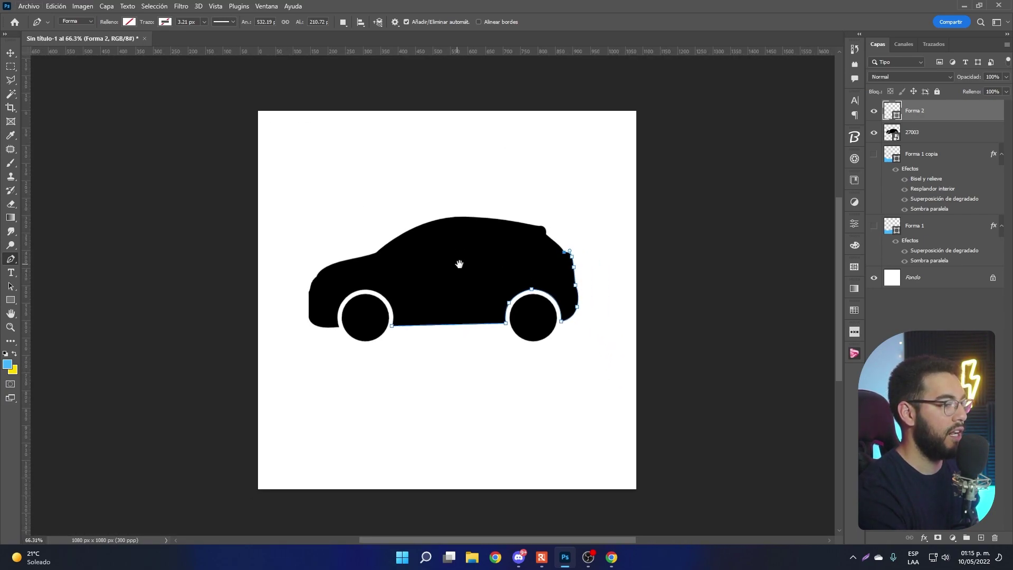
Place anchors up the sloped rear edge and along the roof with a smooth curve
{"action": "left_click_drag", "start_coordinate": [459, 264], "coordinate": [426, 273]}
{"action": "scroll", "coordinate": [434, 268], "scroll_direction": "up", "scroll_amount": 5}
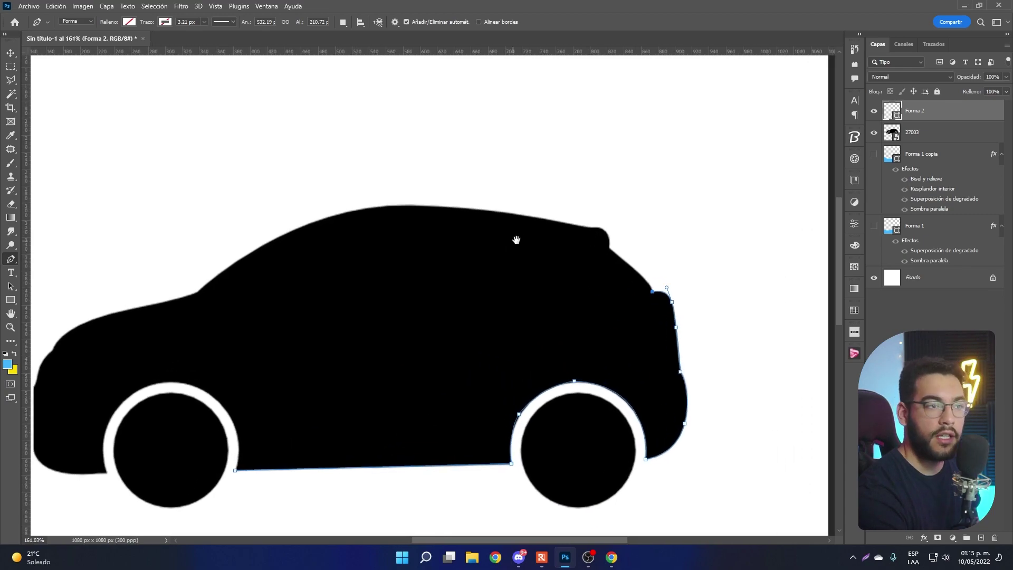
{"action": "scroll", "coordinate": [633, 271], "scroll_direction": "up", "scroll_amount": 6}
{"action": "scroll", "coordinate": [671, 271], "scroll_direction": "right", "scroll_amount": 3}
{"action": "left_click", "coordinate": [583, 320]}
{"action": "left_click", "coordinate": [523, 260]}
{"action": "left_click", "coordinate": [464, 215]}
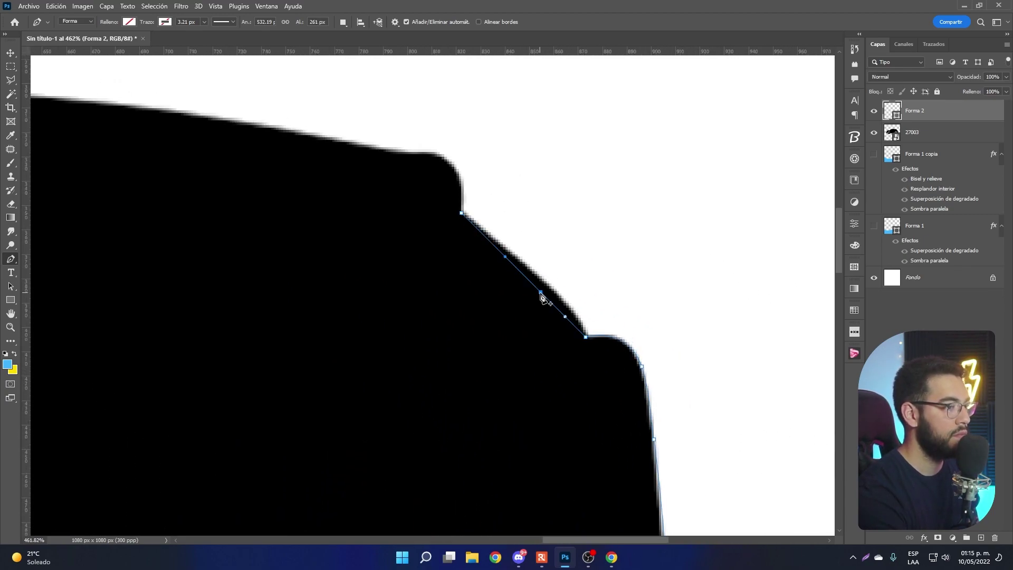
{"action": "scroll", "coordinate": [544, 251], "scroll_direction": "up", "scroll_amount": 3}
{"action": "left_click", "coordinate": [542, 246]}
{"action": "left_click", "coordinate": [595, 273]}
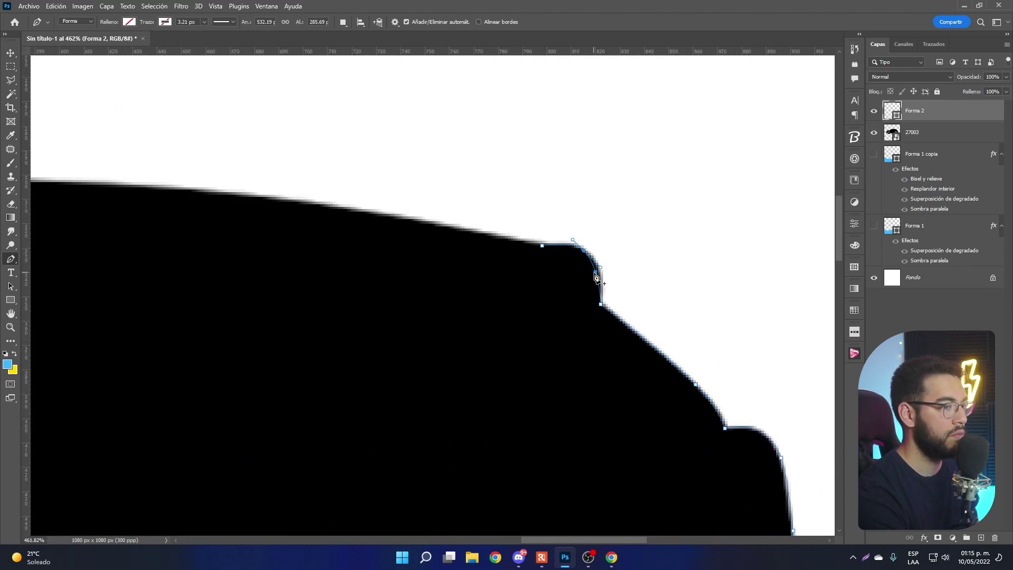
{"action": "scroll", "coordinate": [547, 262], "scroll_direction": "down", "scroll_amount": 2}
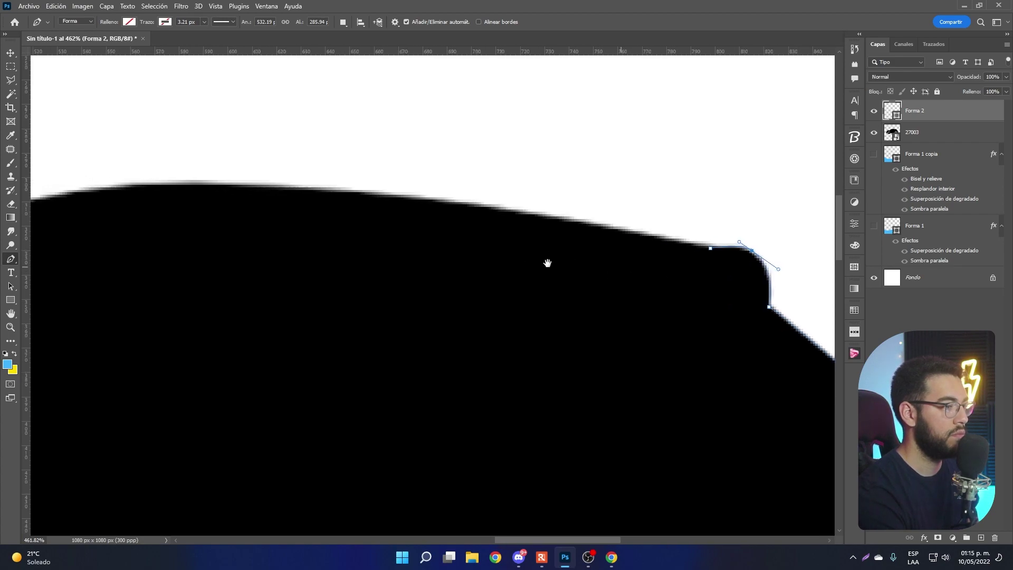
{"action": "scroll", "coordinate": [224, 325], "scroll_direction": "down", "scroll_amount": 2}
{"action": "left_click_drag", "start_coordinate": [415, 219], "coordinate": [541, 197]}
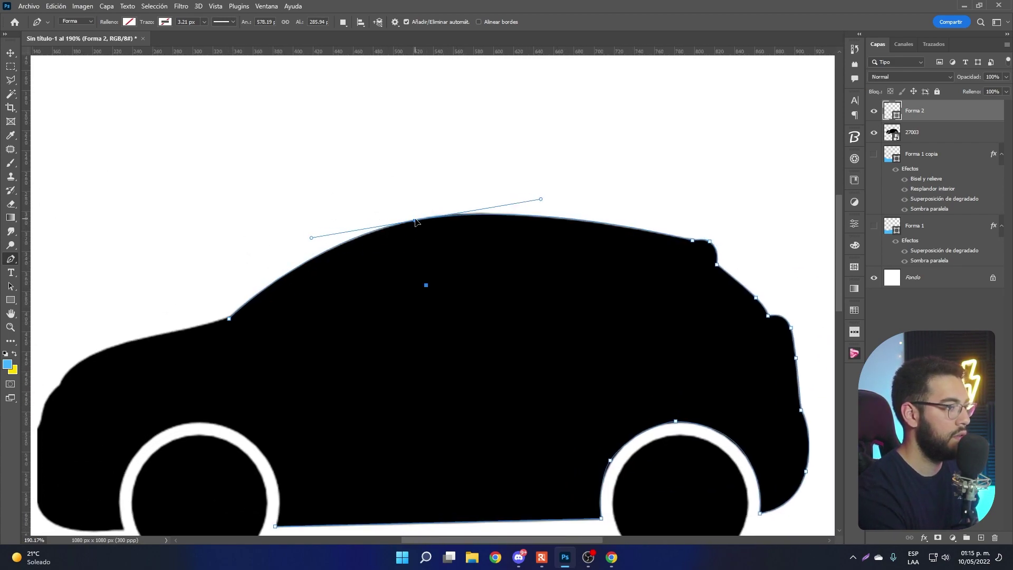
Add anchors along the windshield and hood to the hood's front curve
{"action": "mouse_move", "coordinate": [204, 369]}
{"action": "left_mouse_down"}
{"action": "mouse_move", "coordinate": [315, 270]}
{"action": "mouse_move", "coordinate": [432, 271]}
{"action": "left_mouse_up"}
{"action": "left_click", "coordinate": [286, 286]}
{"action": "left_click", "coordinate": [326, 253]}
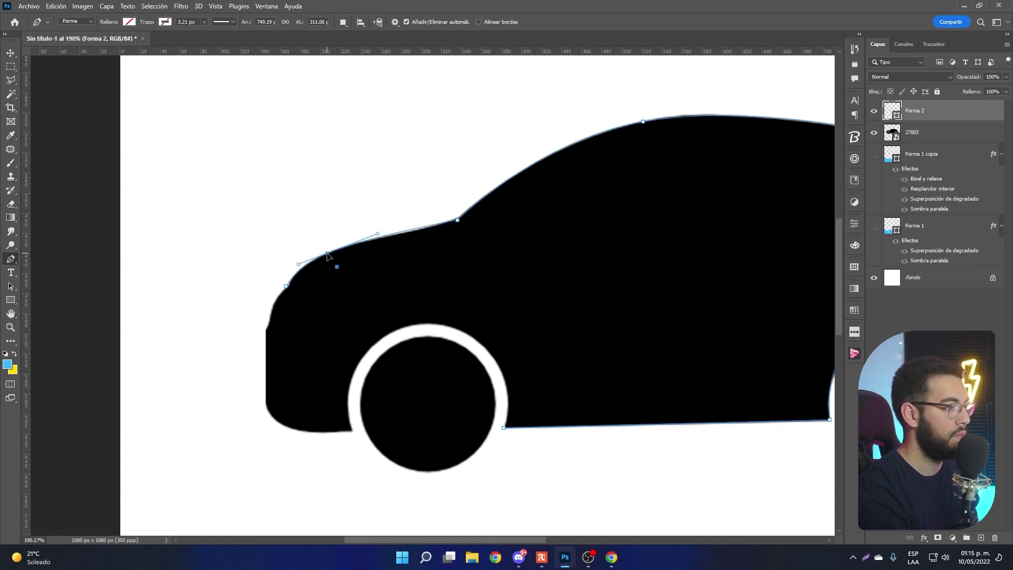
{"action": "left_click", "coordinate": [411, 229]}
{"action": "scroll", "coordinate": [369, 299], "scroll_direction": "left", "scroll_amount": 1}
{"action": "scroll", "coordinate": [332, 235], "scroll_direction": "up", "scroll_amount": 4}
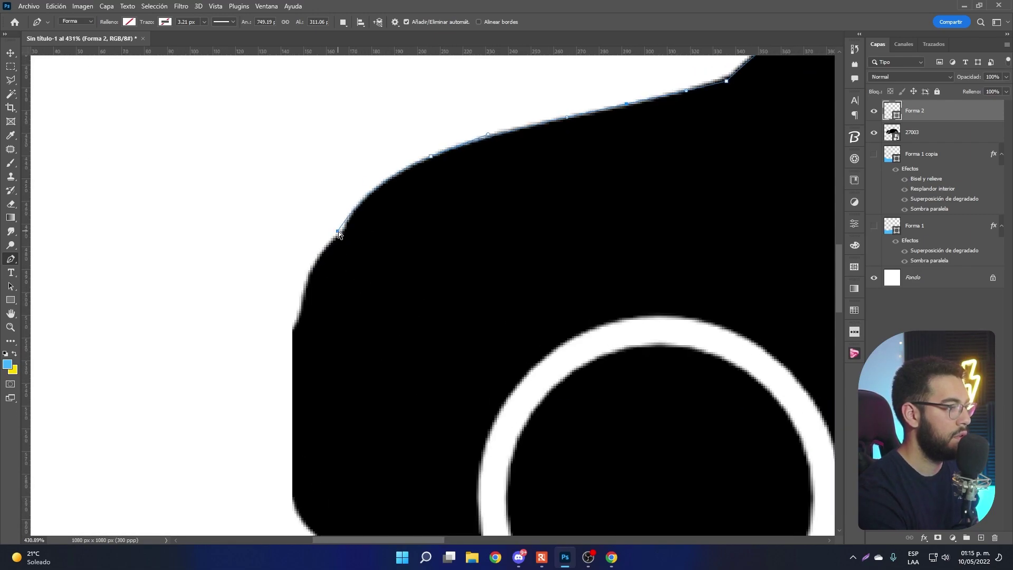
{"action": "scroll", "coordinate": [355, 237], "scroll_direction": "down", "scroll_amount": 2}
{"action": "left_click", "coordinate": [332, 253]}
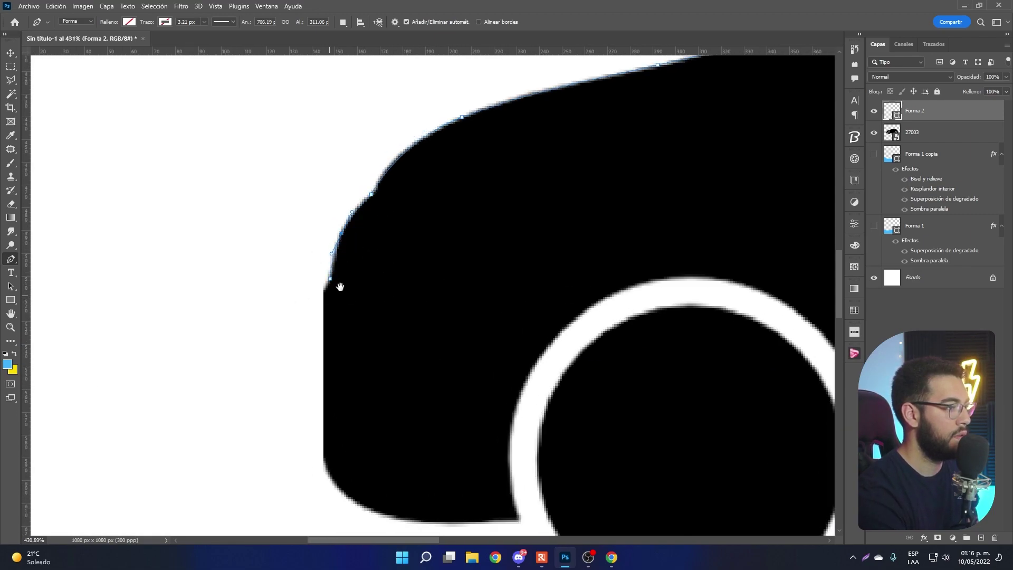
{"action": "scroll", "coordinate": [340, 279], "scroll_direction": "down", "scroll_amount": 1}
{"action": "scroll", "coordinate": [345, 279], "scroll_direction": "down", "scroll_amount": 2}
Run the outline down the front edge, along the bottom and over the front wheel arch
{"action": "left_click", "coordinate": [332, 355]}
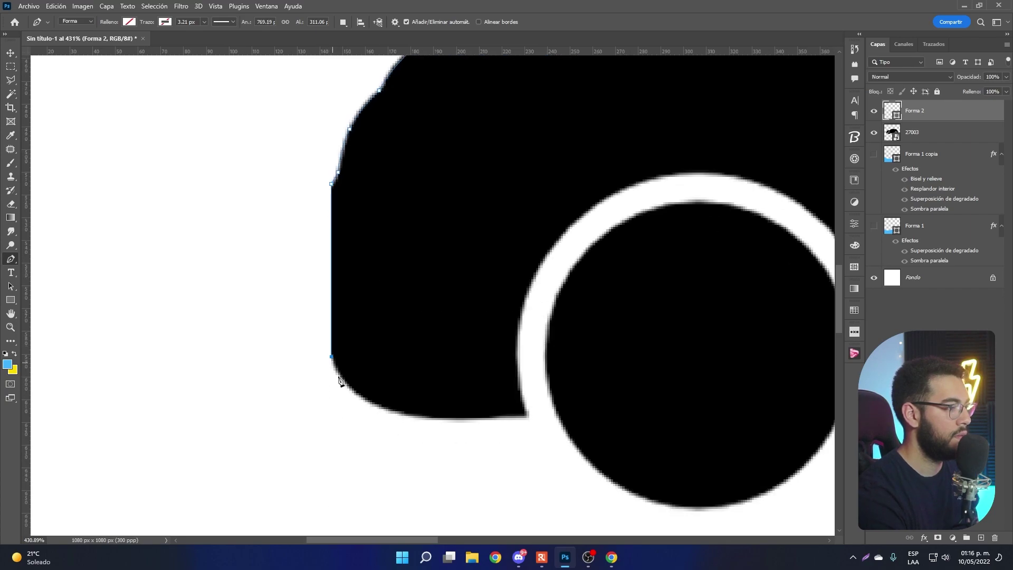
{"action": "left_click", "coordinate": [440, 418]}
{"action": "left_click", "coordinate": [370, 405]}
{"action": "left_click", "coordinate": [528, 417]}
{"action": "scroll", "coordinate": [554, 382], "scroll_direction": "right", "scroll_amount": 5}
{"action": "left_click", "coordinate": [639, 424]}
{"action": "left_click", "coordinate": [644, 406]}
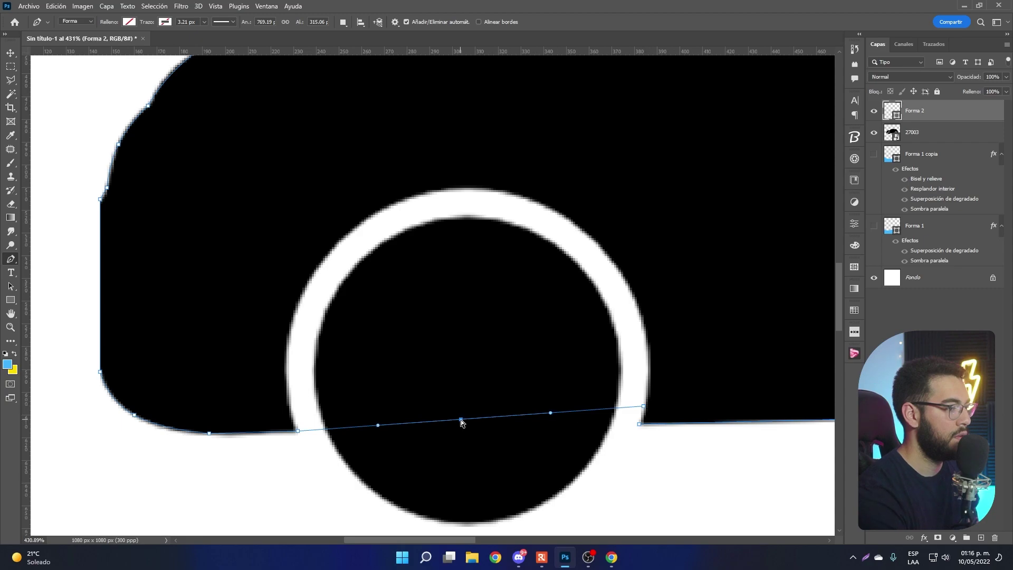
{"action": "left_click_drag", "start_coordinate": [455, 188], "coordinate": [615, 183]}
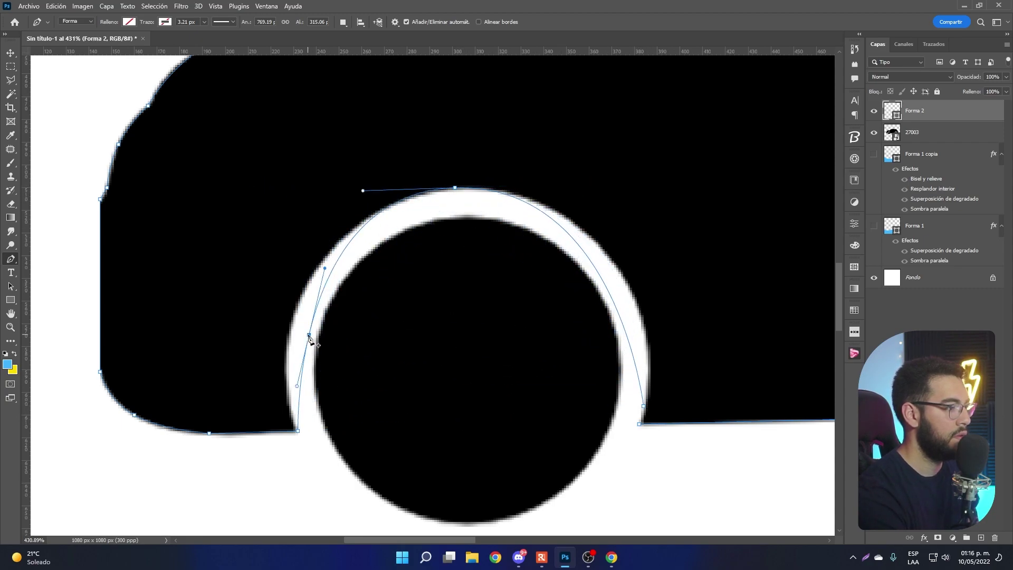
{"action": "left_click", "coordinate": [291, 333]}
{"action": "left_click", "coordinate": [632, 289]}
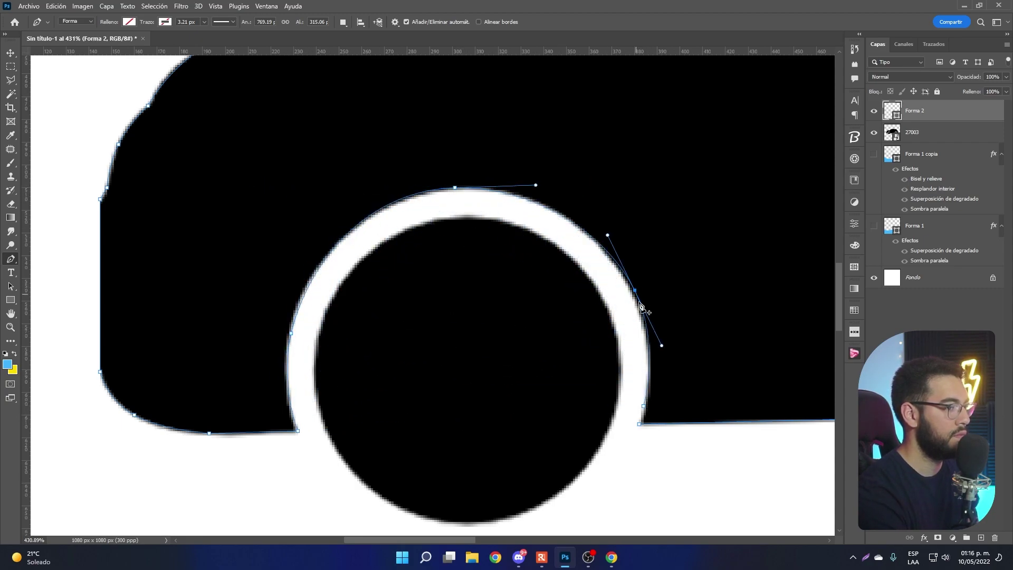
{"action": "scroll", "coordinate": [607, 369], "scroll_direction": "up", "scroll_amount": 3}
{"action": "mouse_move", "coordinate": [548, 376]}
{"action": "left_mouse_down"}
{"action": "mouse_move", "coordinate": [415, 324]}
{"action": "mouse_move", "coordinate": [435, 333]}
{"action": "left_mouse_up"}
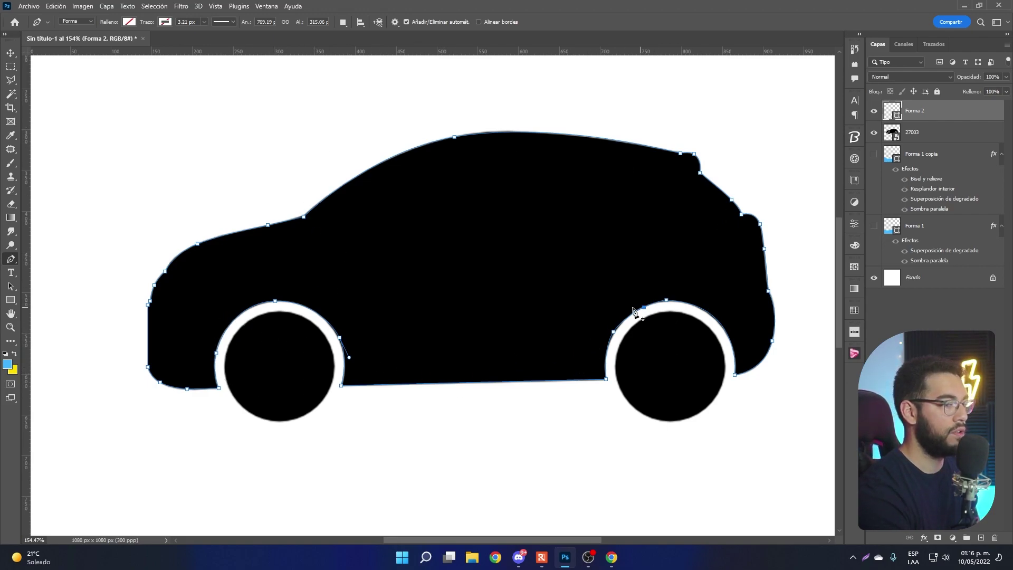
Draw a trial circle over the front wheel, undo and redraw it, then align the outline with the black car
{"action": "left_click", "coordinate": [11, 300]}
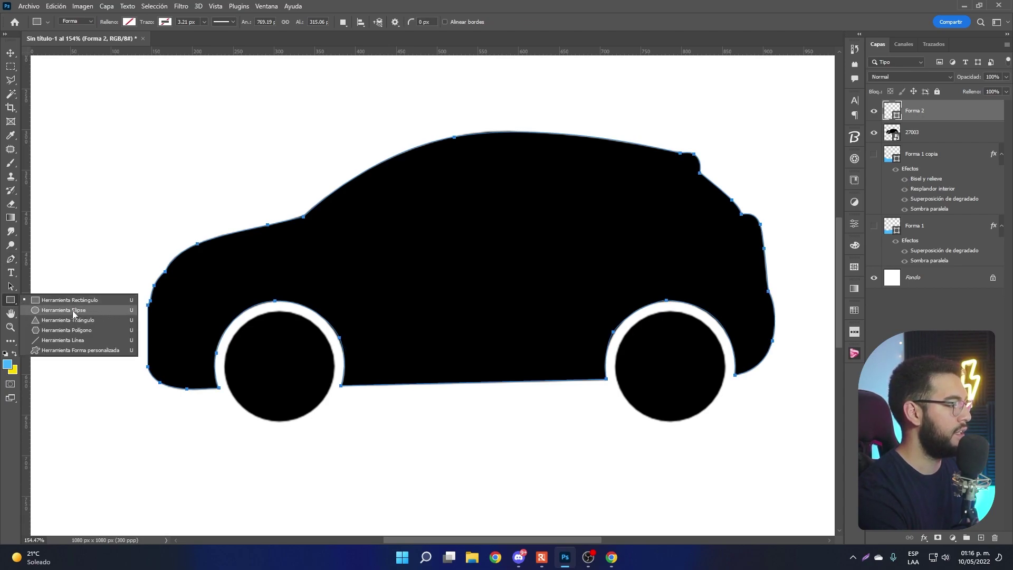
{"action": "left_click", "coordinate": [89, 310]}
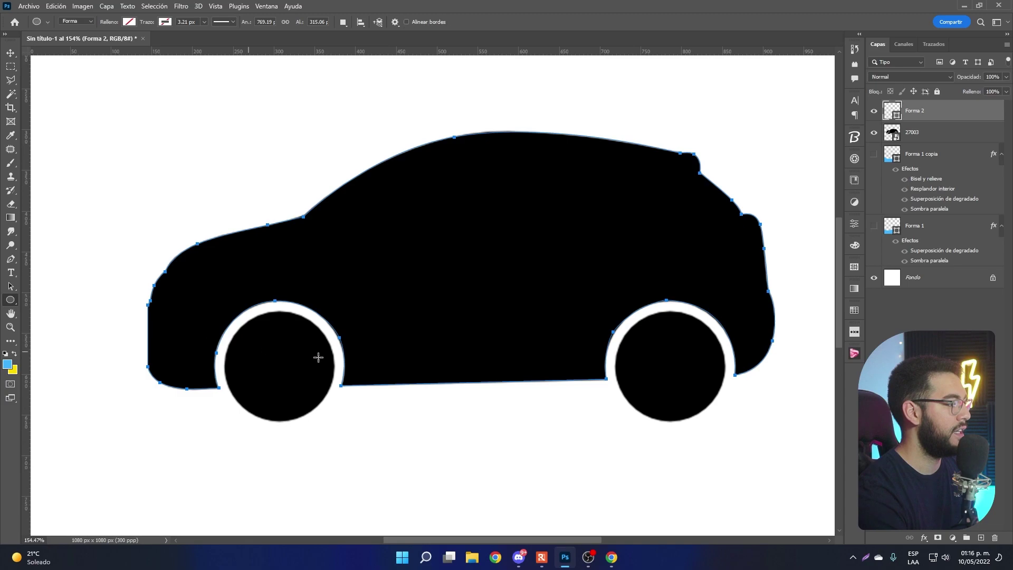
{"action": "left_click_drag", "start_coordinate": [233, 320], "coordinate": [356, 429]}
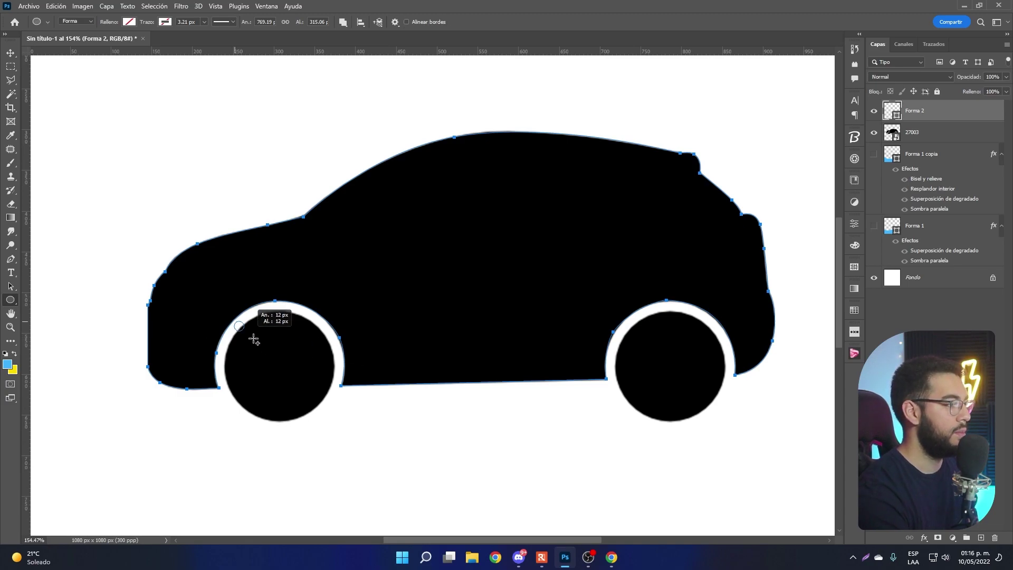
{"action": "key", "text": "ctrl+z"}
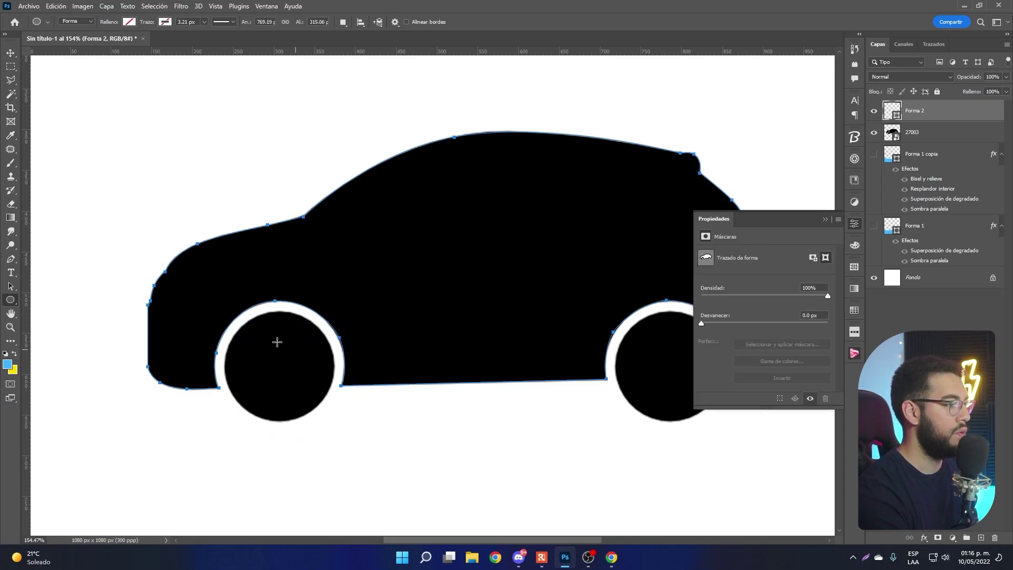
{"action": "left_click_drag", "start_coordinate": [232, 327], "coordinate": [337, 417]}
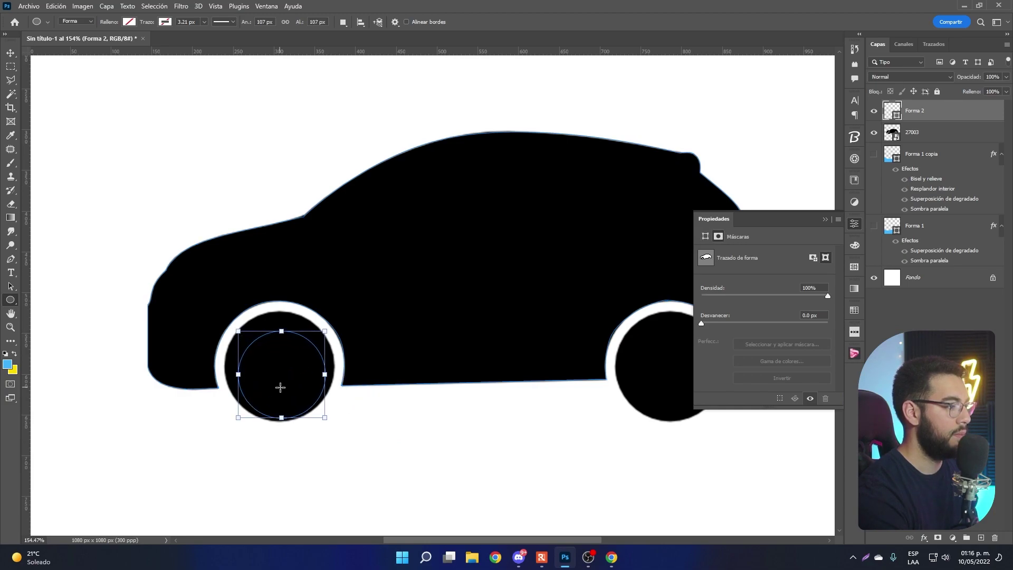
{"action": "key", "text": "v"}
{"action": "left_click_drag", "start_coordinate": [274, 365], "coordinate": [282, 375]}
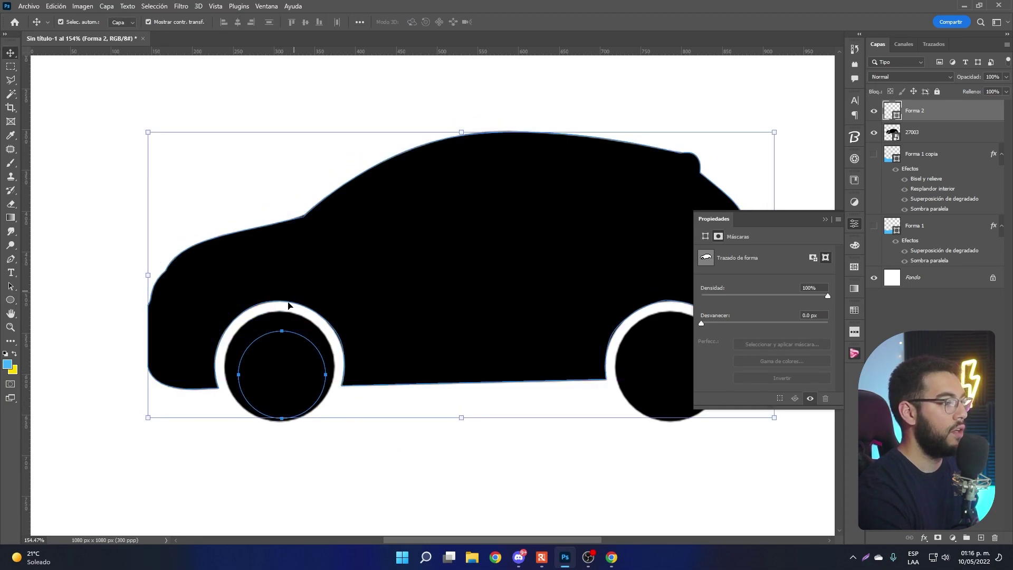
Close Properties, toggle Forma 2's visibility and create the empty layer Capa 1
{"action": "left_click", "coordinate": [825, 218]}
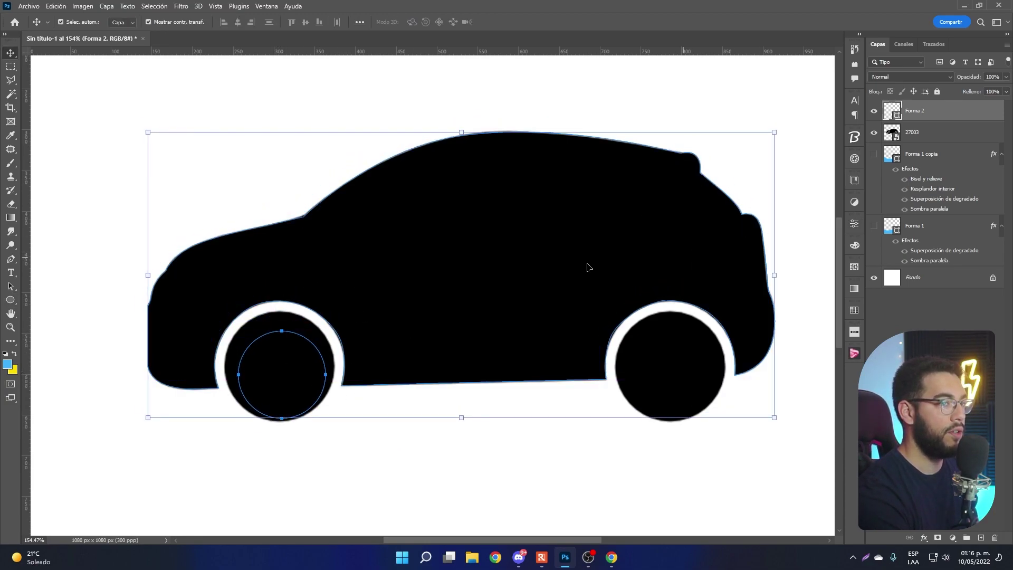
{"action": "left_click", "coordinate": [874, 110]}
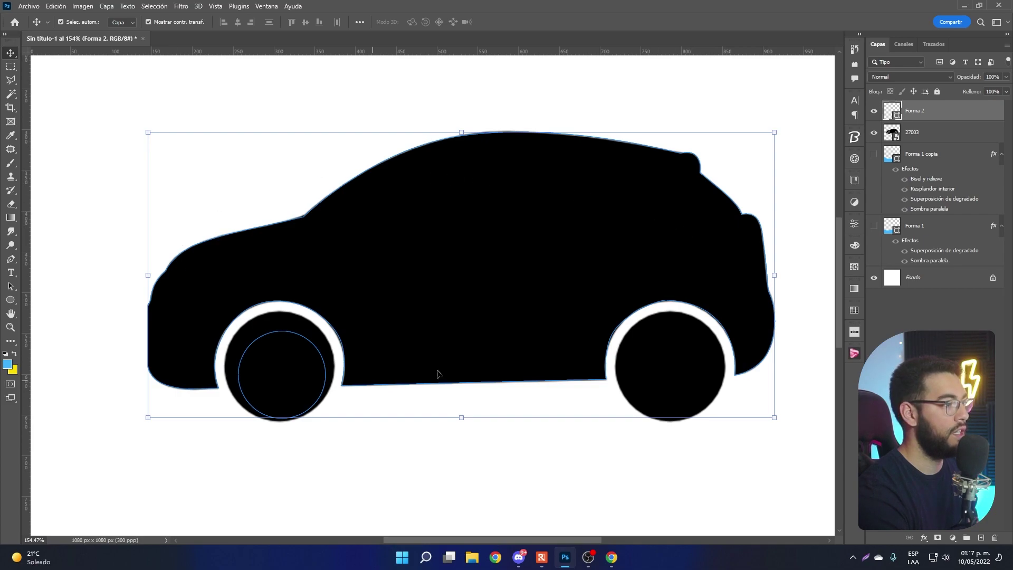
{"action": "key", "text": "ctrl"}
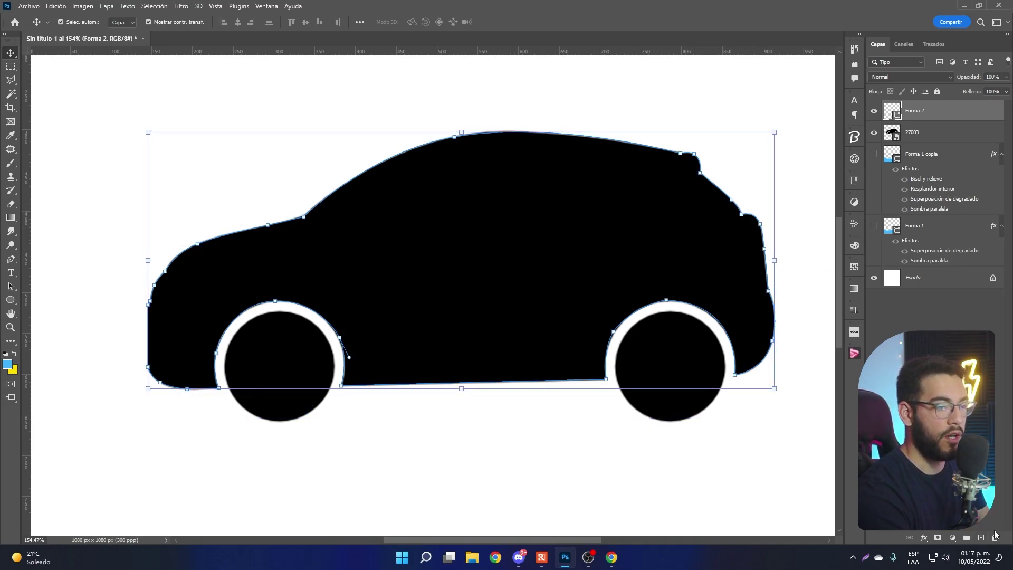
{"action": "left_click", "coordinate": [982, 538]}
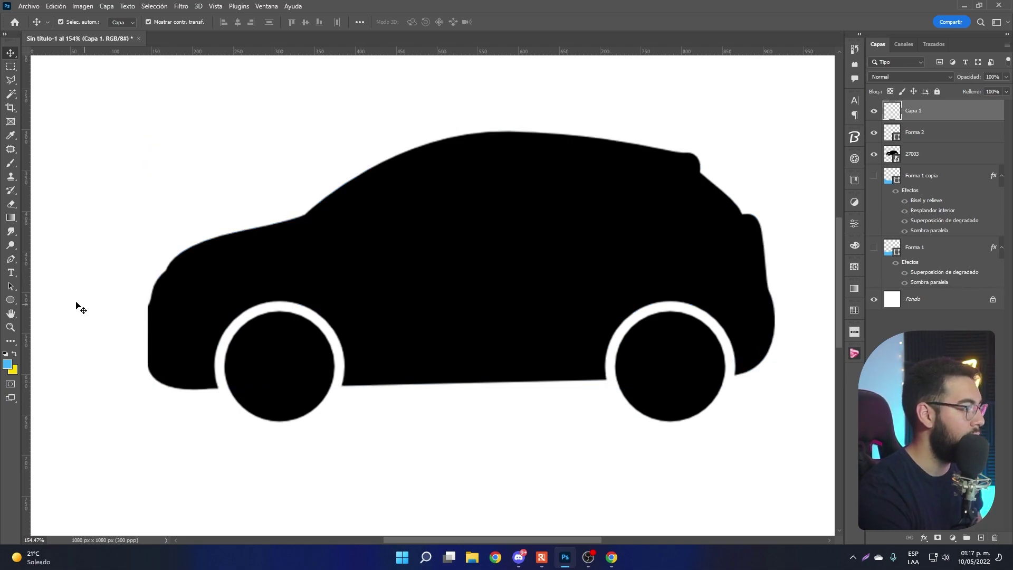
Draw a cyan-filled circle over the front wheel and resize it to fit
{"action": "left_click", "coordinate": [10, 300]}
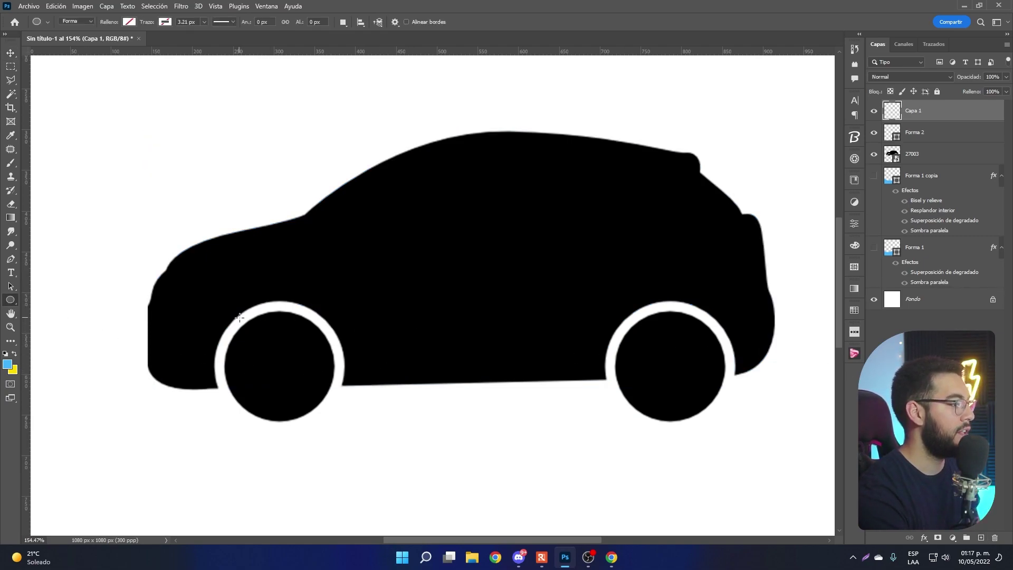
{"action": "left_click_drag", "start_coordinate": [240, 317], "coordinate": [348, 425]}
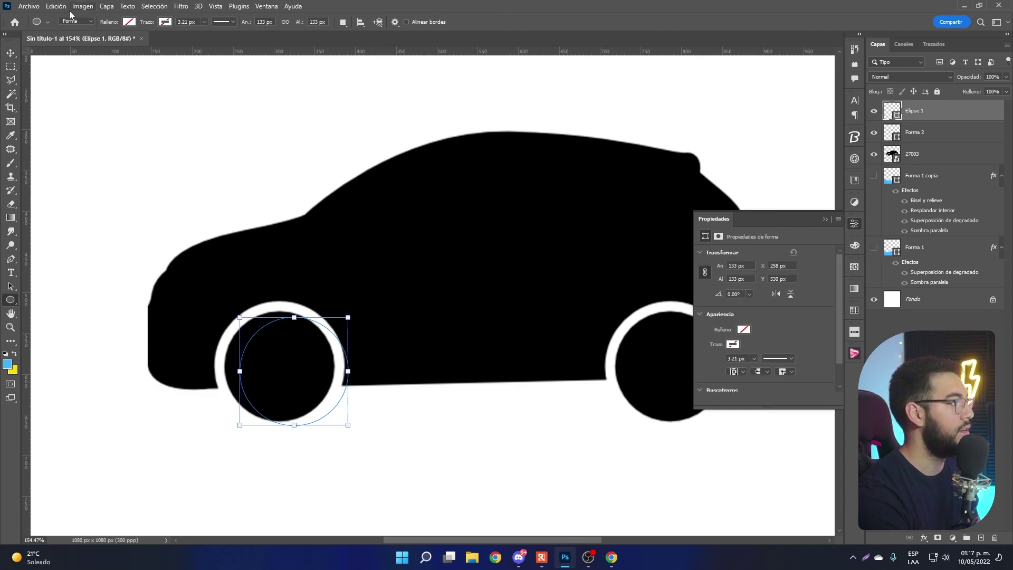
{"action": "left_click", "coordinate": [129, 21]}
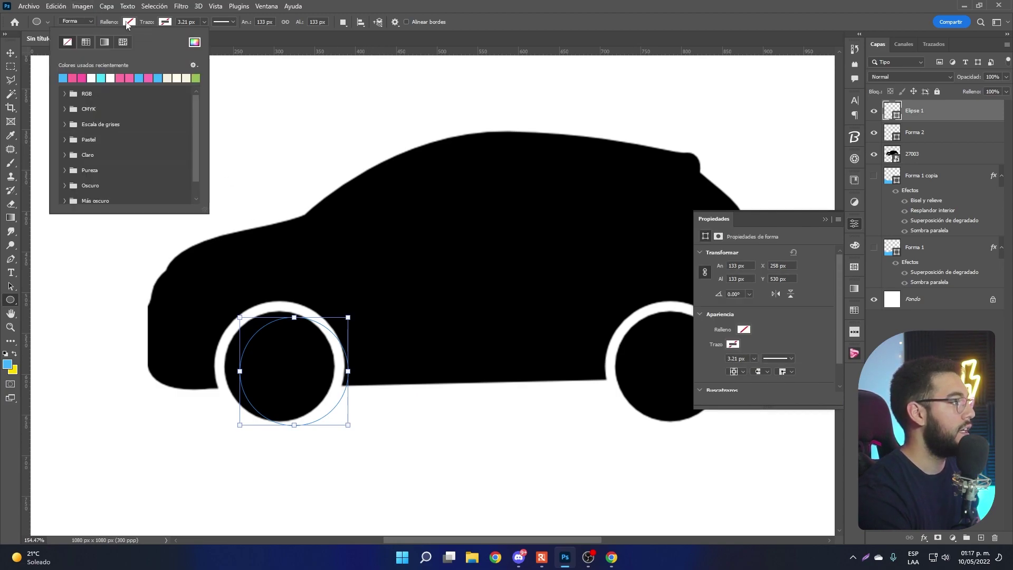
{"action": "left_click", "coordinate": [101, 78]}
{"action": "key", "text": "Escape"}
{"action": "key", "text": "v"}
{"action": "mouse_move", "coordinate": [291, 347]}
{"action": "left_mouse_down"}
{"action": "mouse_move", "coordinate": [276, 343]}
{"action": "mouse_move", "coordinate": [279, 308]}
{"action": "left_mouse_up"}
{"action": "key", "text": "ctrl+t"}
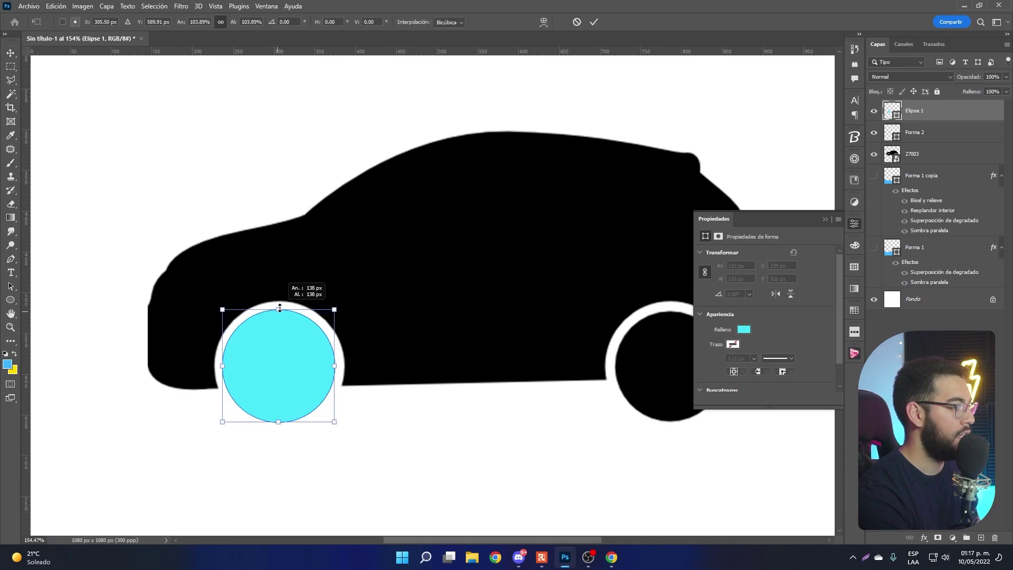
{"action": "key", "text": "Return"}
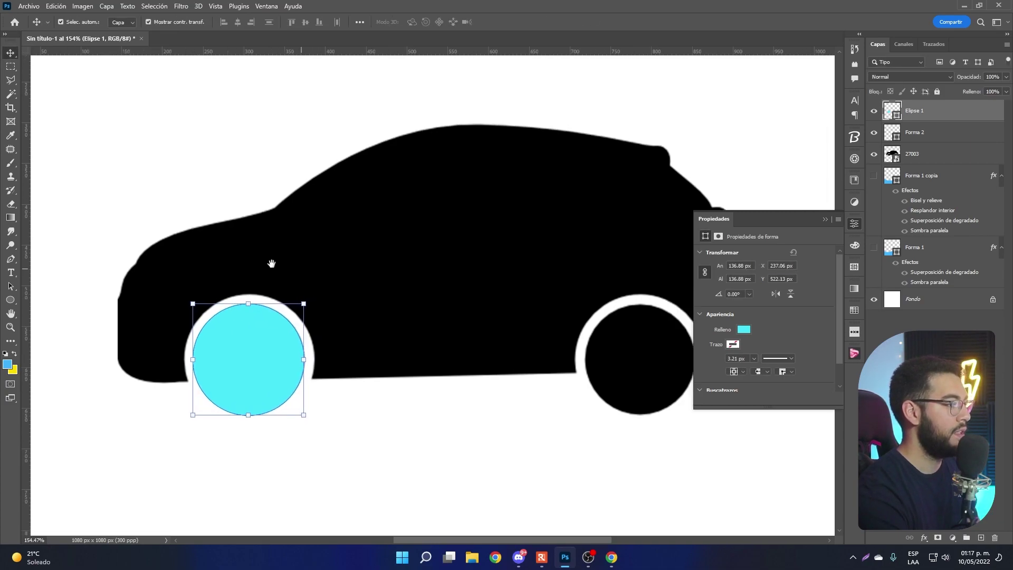
Duplicate the cyan circle onto the rear wheel as Elipse 1 copia
{"action": "left_click_drag", "start_coordinate": [333, 274], "coordinate": [199, 247]}
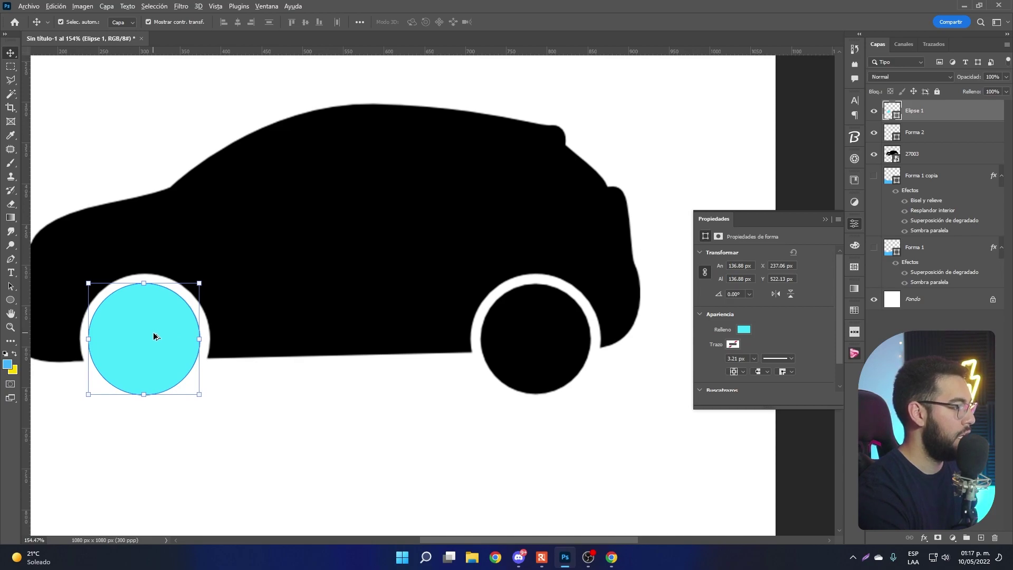
{"action": "left_click_drag", "start_coordinate": [149, 328], "coordinate": [540, 331]}
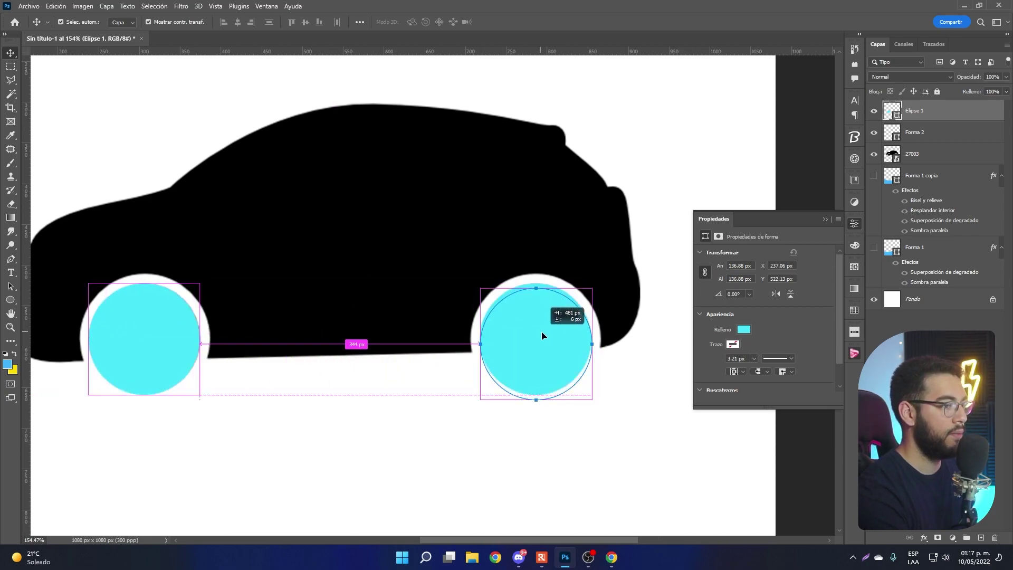
{"action": "left_click_drag", "start_coordinate": [540, 330], "coordinate": [541, 330]}
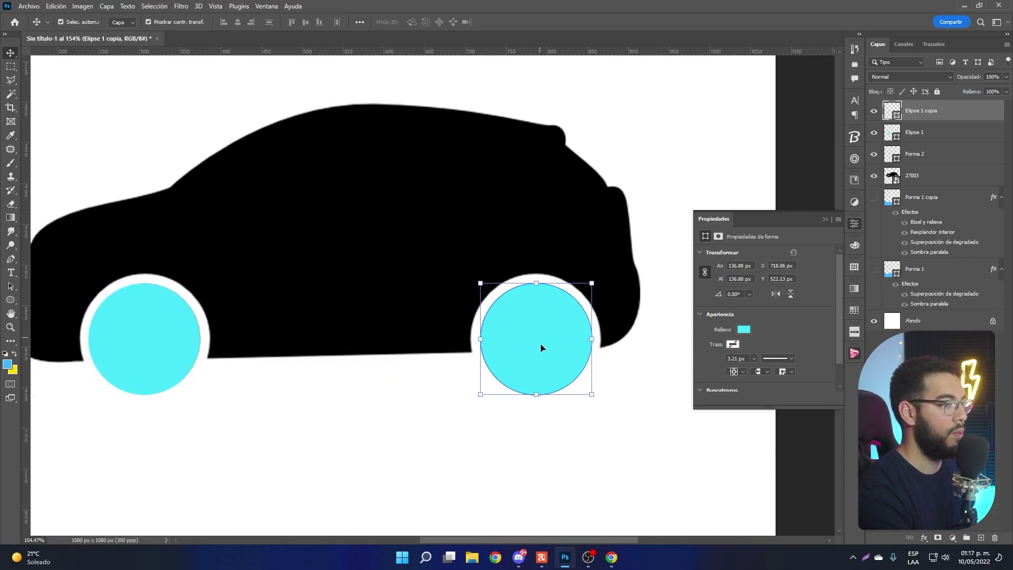
Deselect the copy, close shape properties and hide the black reference car layer 27003
{"action": "left_click", "coordinate": [379, 420]}
{"action": "scroll", "coordinate": [369, 366], "scroll_direction": "up", "scroll_amount": 3}
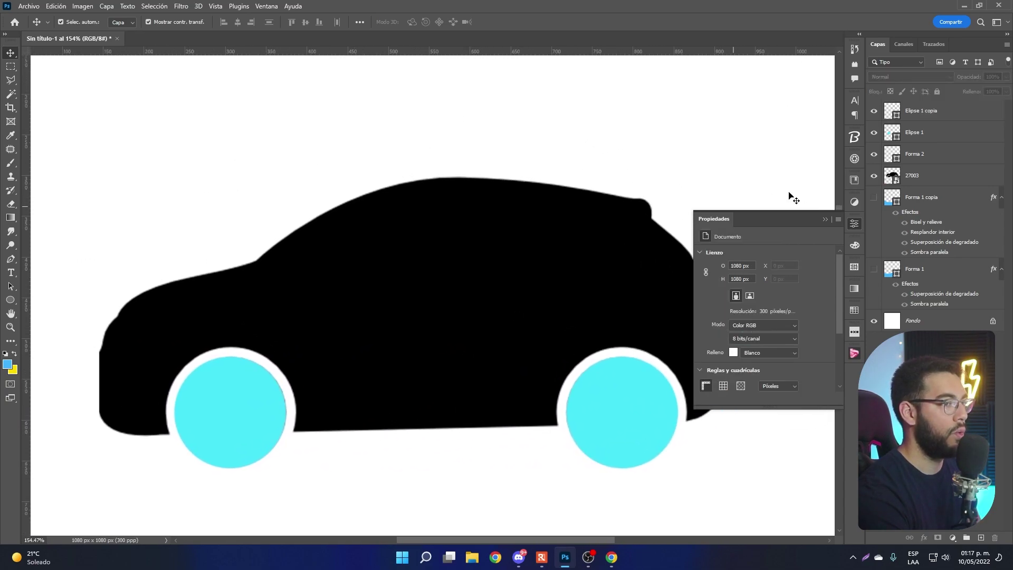
{"action": "left_click", "coordinate": [825, 220]}
{"action": "scroll", "coordinate": [759, 240], "scroll_direction": "down", "scroll_amount": 5}
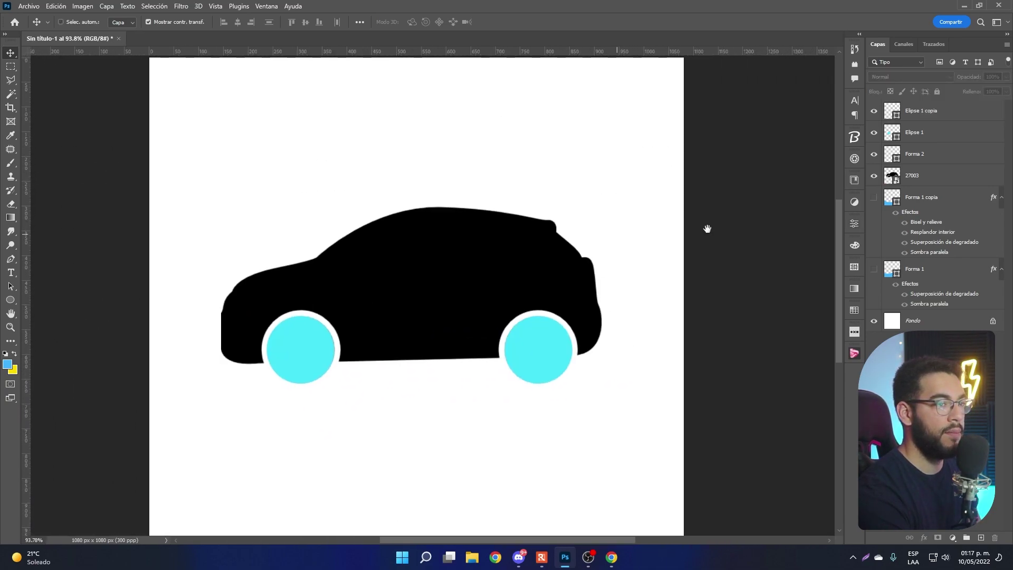
{"action": "left_click", "coordinate": [874, 176]}
Select the Forma 2 car outline and set its fill to light blue
{"action": "left_click", "coordinate": [915, 115]}
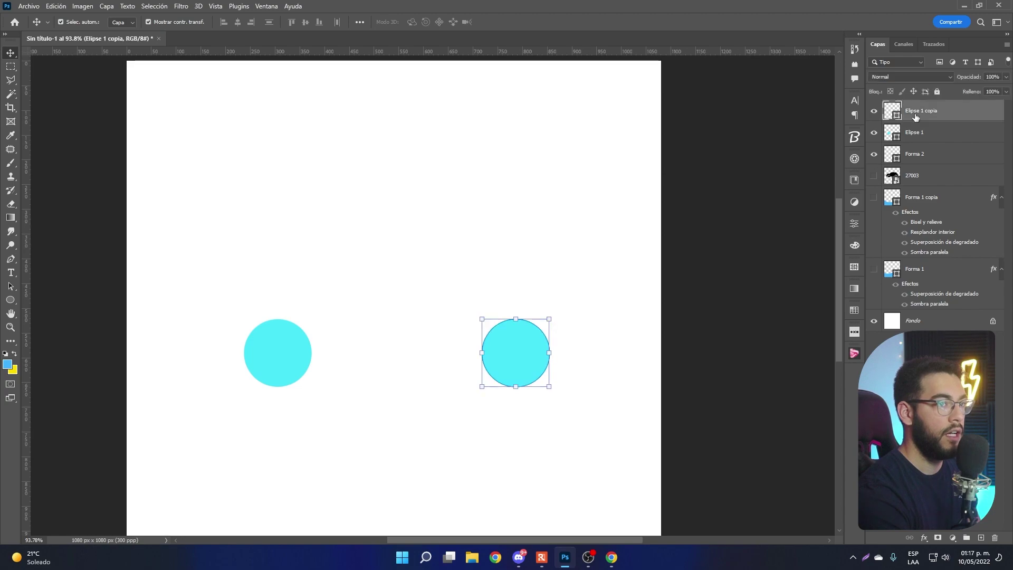
{"action": "left_click", "coordinate": [918, 133]}
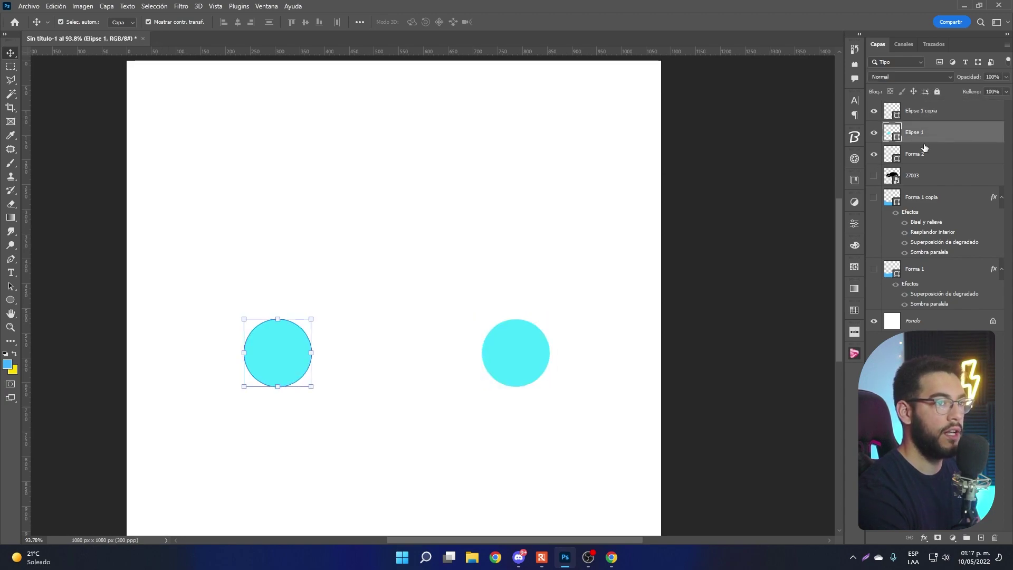
{"action": "left_click", "coordinate": [921, 154]}
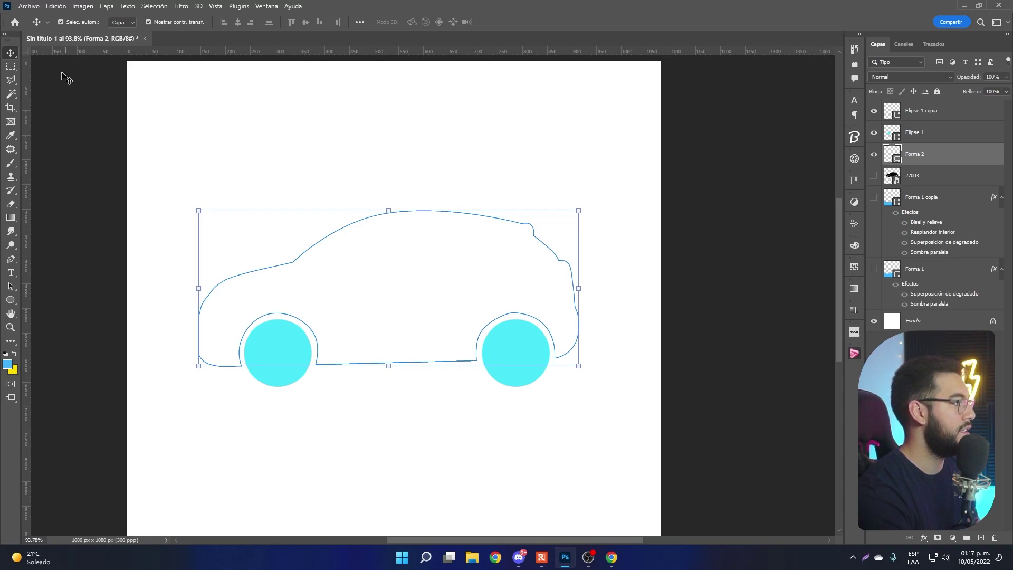
{"action": "left_click", "coordinate": [10, 258]}
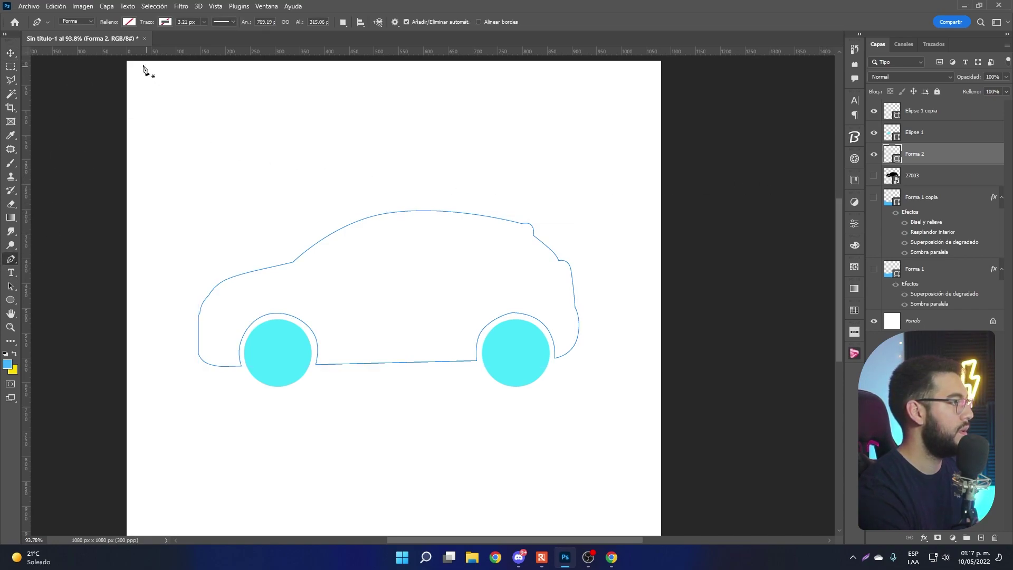
{"action": "left_click", "coordinate": [132, 23]}
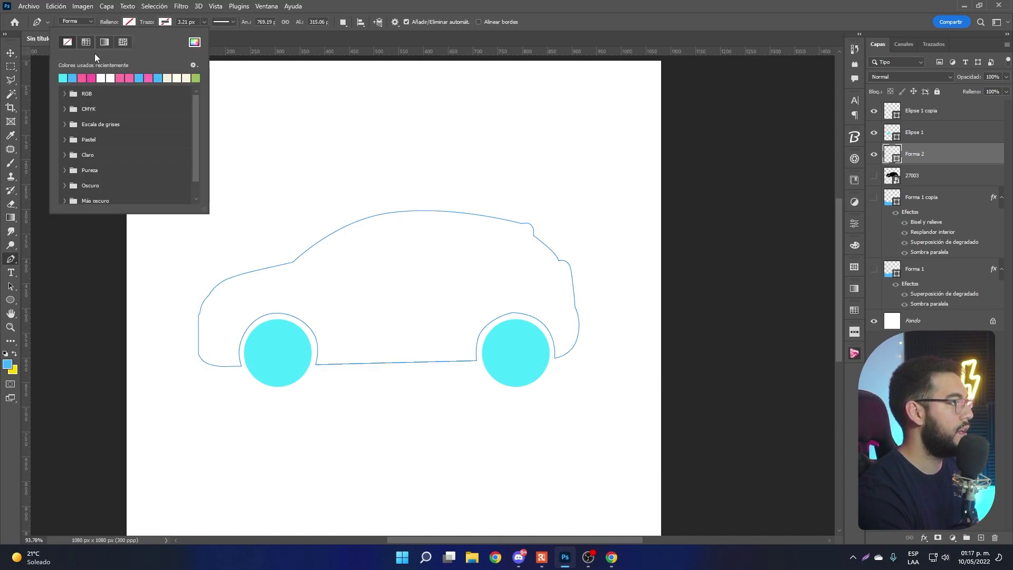
{"action": "left_click", "coordinate": [73, 78]}
{"action": "left_click", "coordinate": [11, 53]}
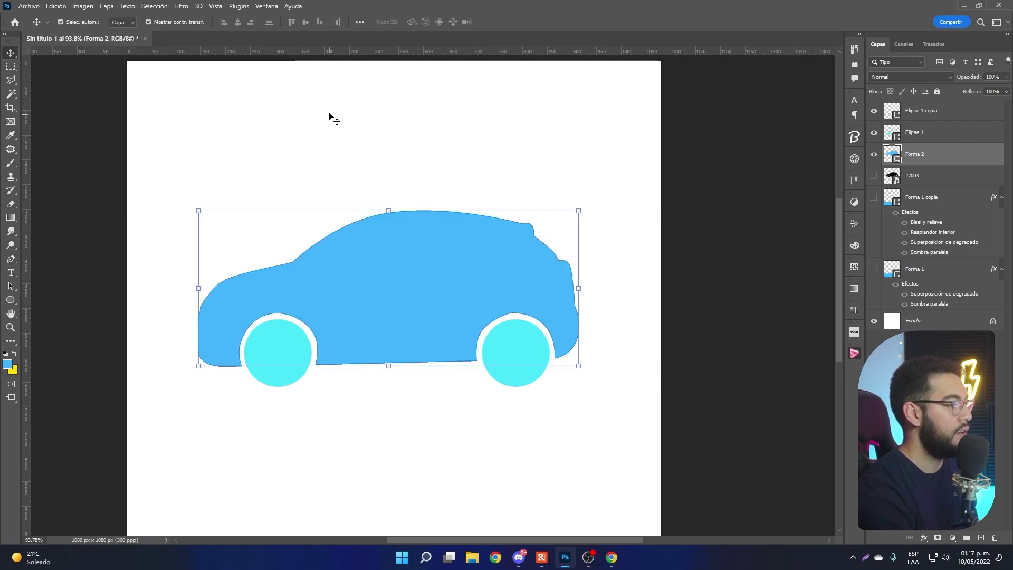
{"action": "left_click", "coordinate": [332, 118]}
{"action": "scroll", "coordinate": [389, 263], "scroll_direction": "up", "scroll_amount": 5}
Adjust the right wheel arch's top anchor, undoing bad edits, so it curves evenly around the cyan wheel
{"action": "left_click_drag", "start_coordinate": [482, 296], "coordinate": [426, 233]}
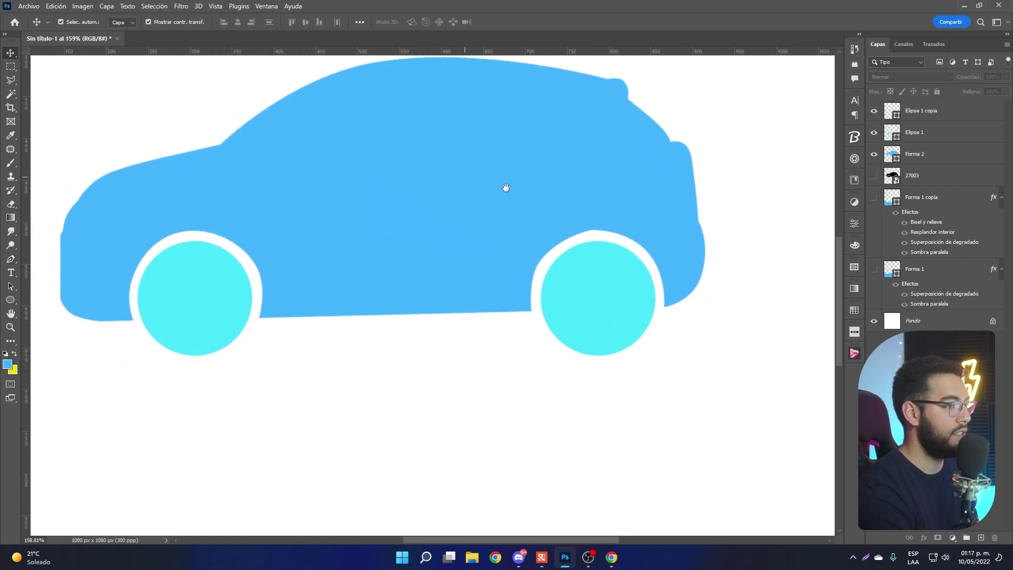
{"action": "left_click", "coordinate": [544, 271]}
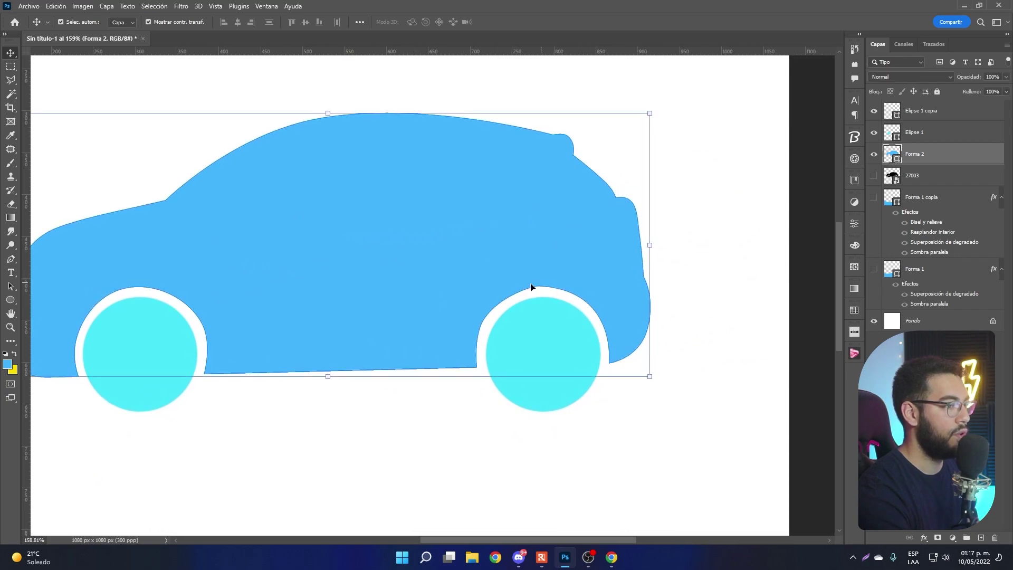
{"action": "left_click", "coordinate": [10, 260]}
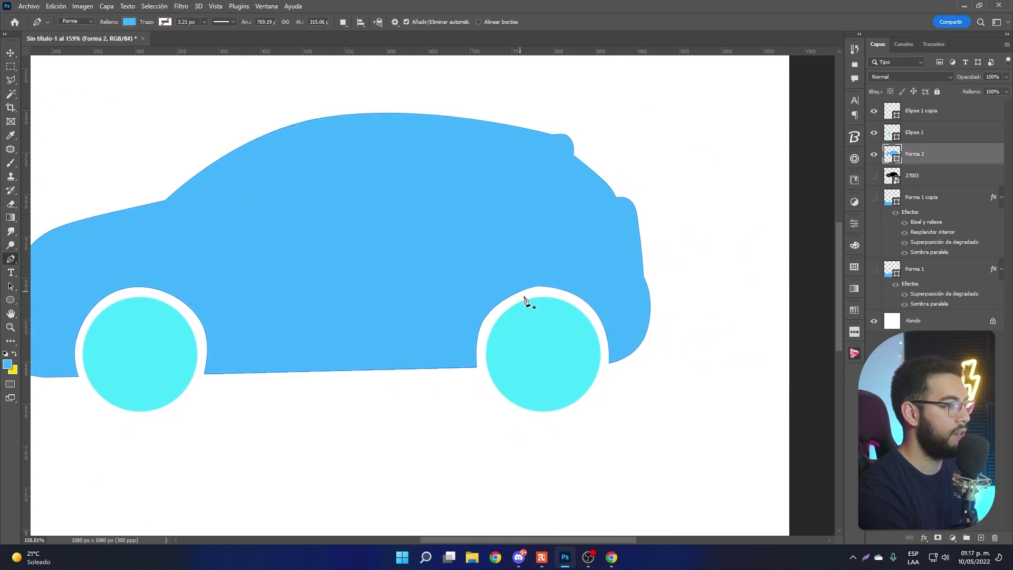
{"action": "scroll", "coordinate": [553, 303], "scroll_direction": "up", "scroll_amount": 3}
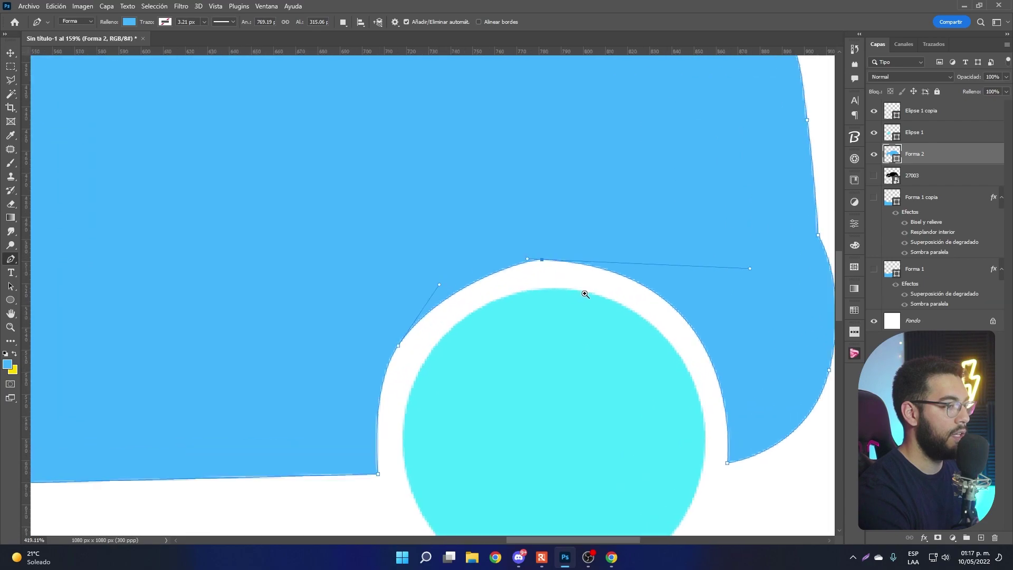
{"action": "scroll", "coordinate": [584, 292], "scroll_direction": "up", "scroll_amount": 3}
{"action": "left_click_drag", "start_coordinate": [507, 177], "coordinate": [510, 180]}
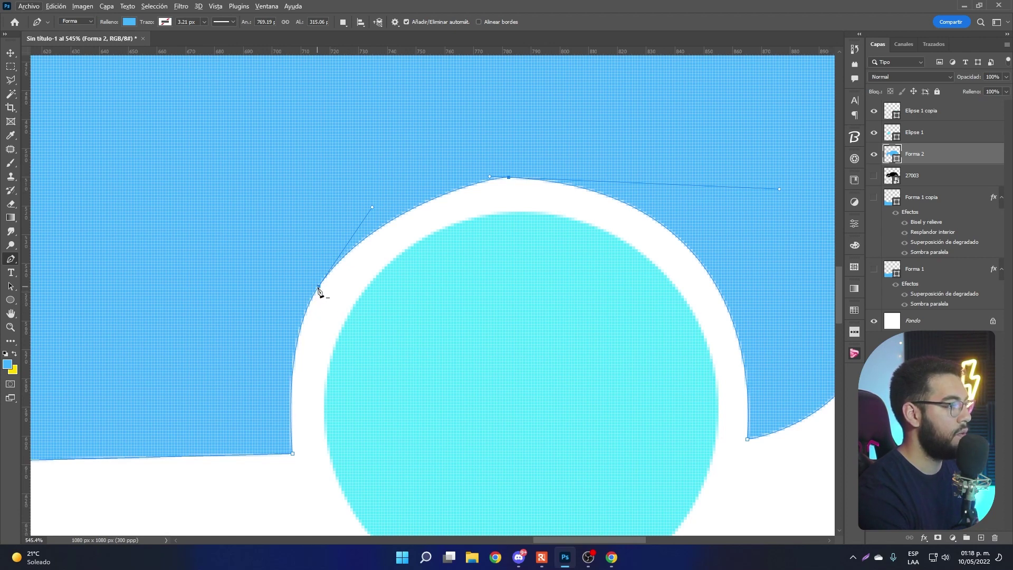
{"action": "left_click", "coordinate": [318, 288]}
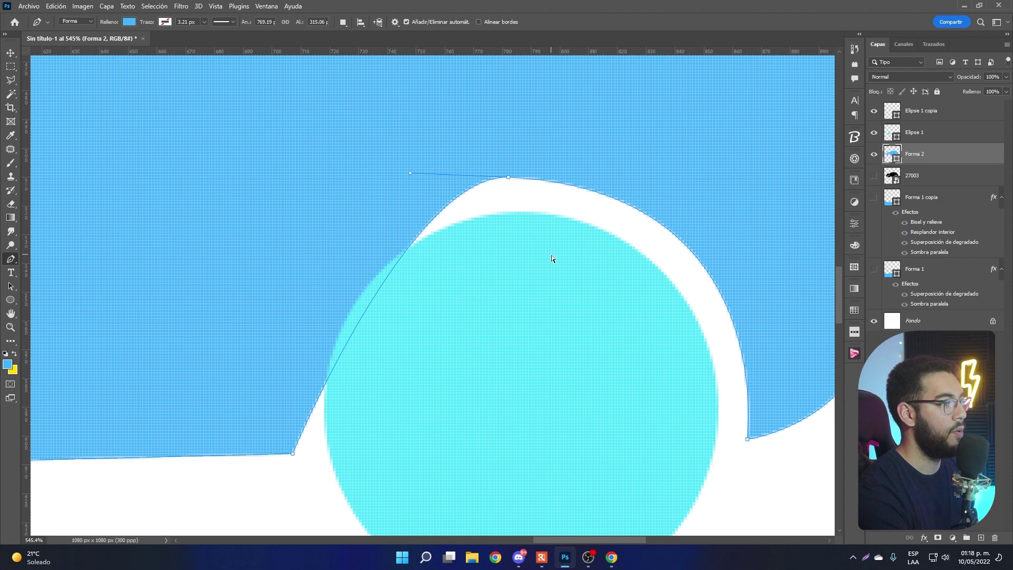
{"action": "key", "text": "ctrl+z"}
{"action": "left_click_drag", "start_coordinate": [510, 178], "coordinate": [714, 183]}
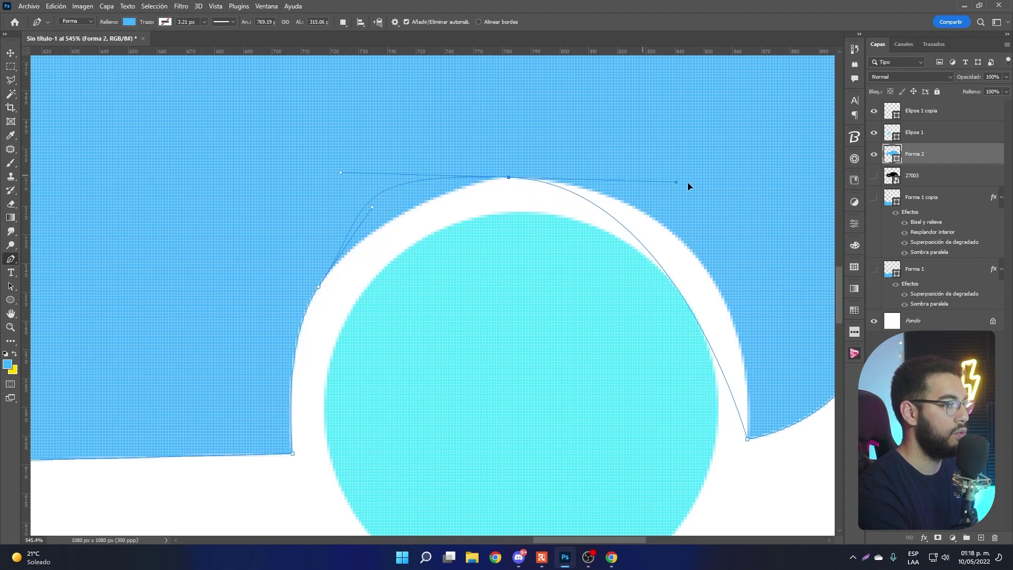
{"action": "key", "text": "ctrl+z"}
{"action": "scroll", "coordinate": [733, 238], "scroll_direction": "down", "scroll_amount": 3}
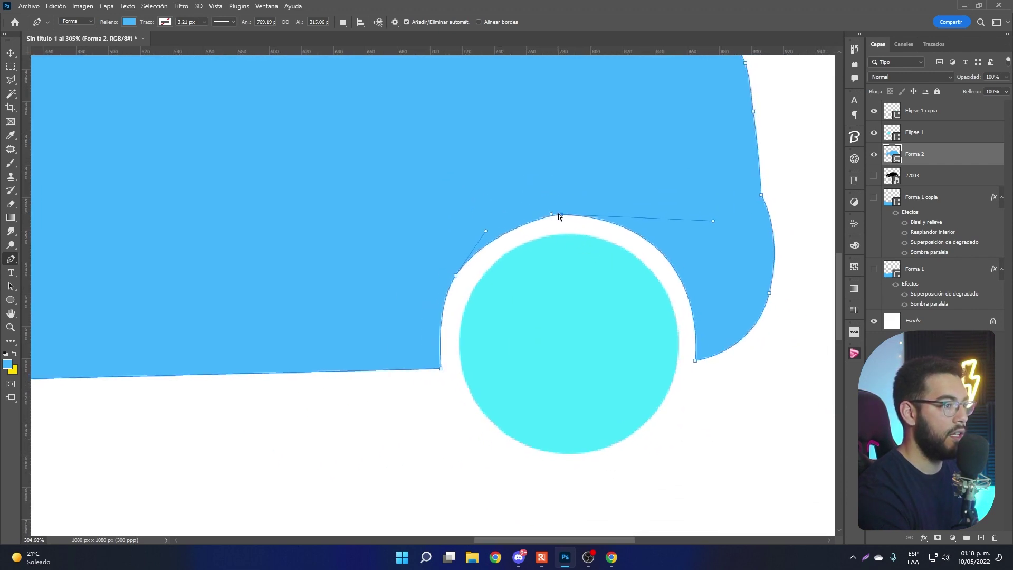
{"action": "left_click_drag", "start_coordinate": [563, 215], "coordinate": [563, 218], "text": "ctrl"}
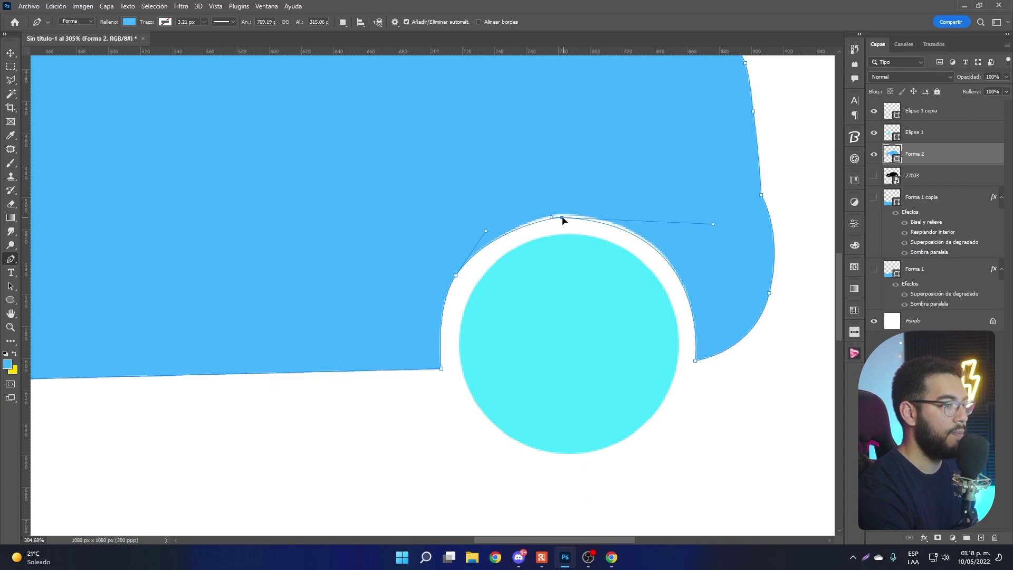
{"action": "key", "text": "Escape"}
Fit the canvas on screen and toggle layer 27003's visibility to show the black reference car
{"action": "key", "text": "ctrl+0"}
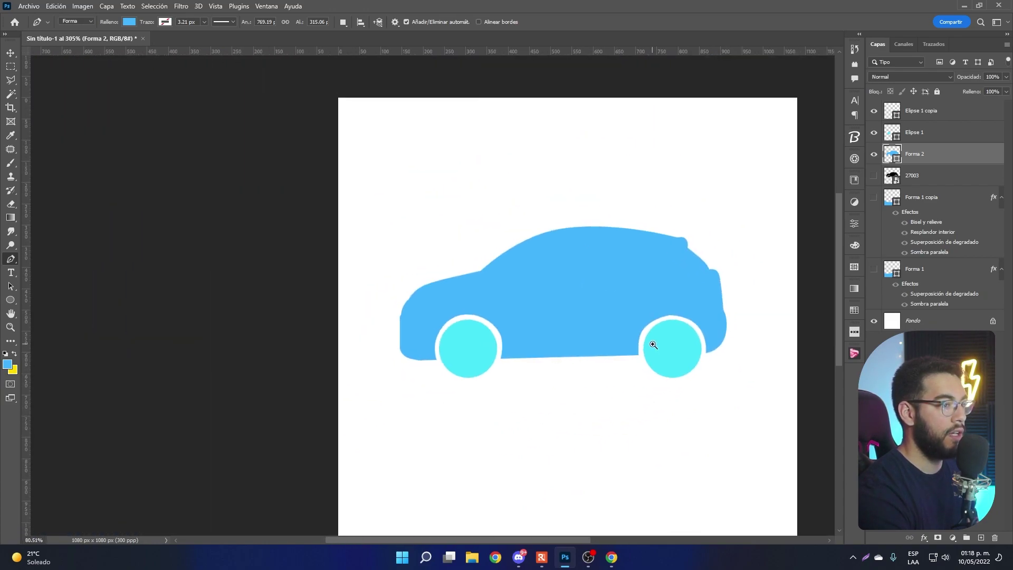
{"action": "scroll", "coordinate": [511, 308], "scroll_direction": "up", "scroll_amount": 3}
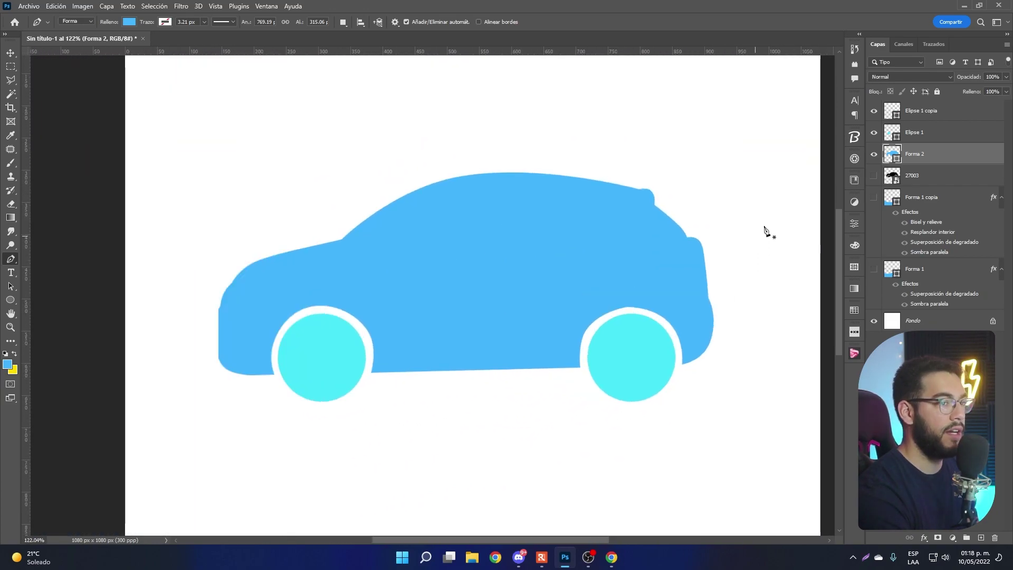
{"action": "left_click", "coordinate": [874, 176]}
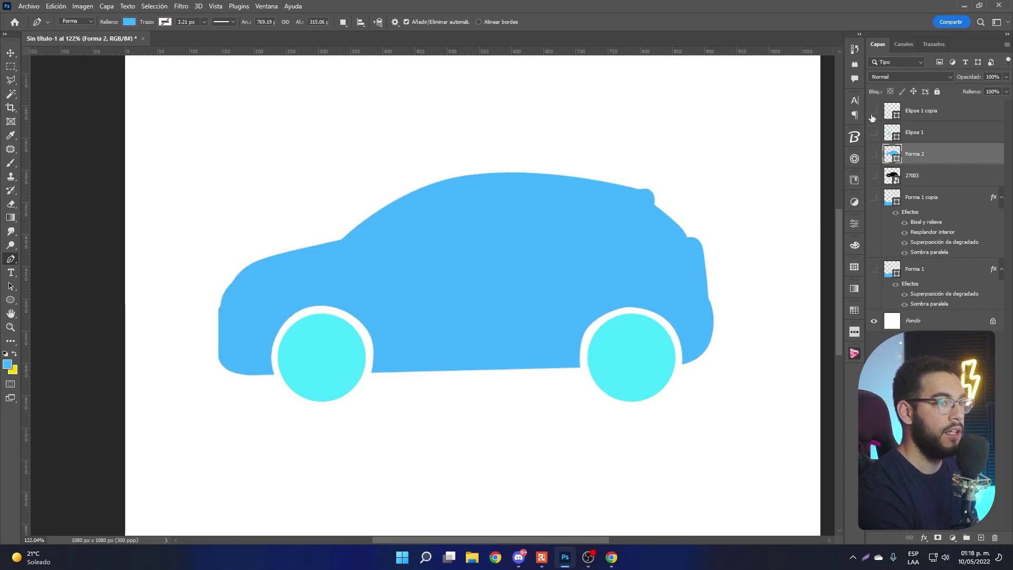
{"action": "left_click", "coordinate": [874, 175]}
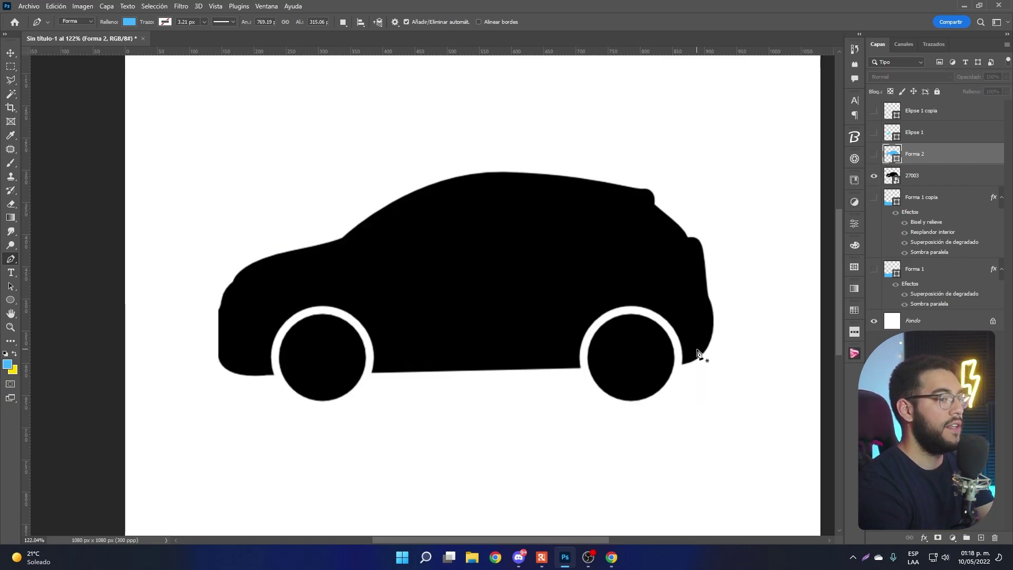